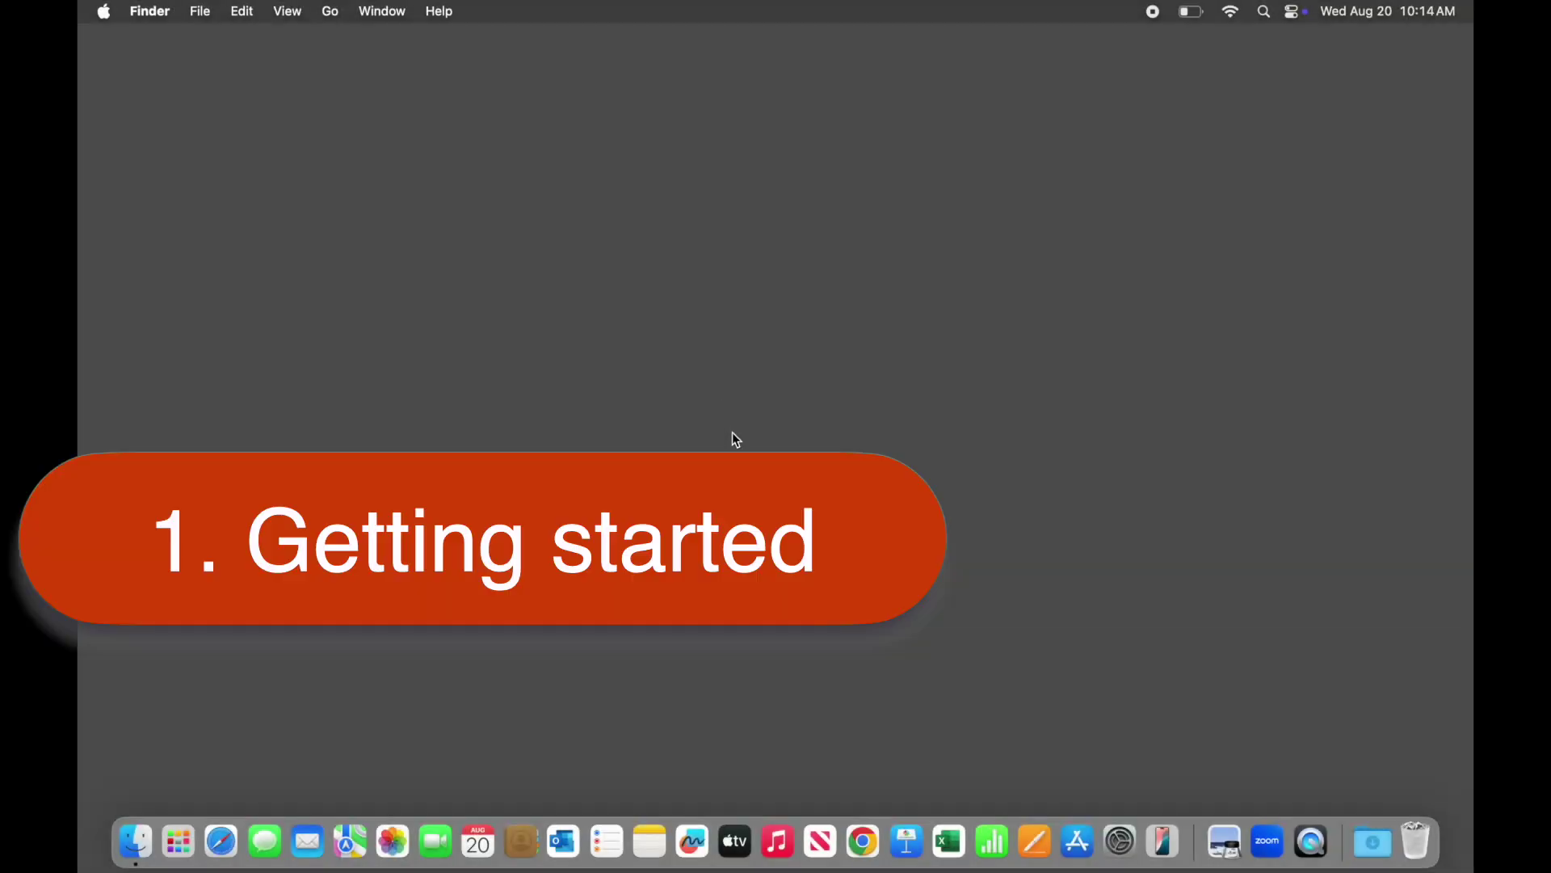
# Launch Chrome from the Dock on a New Tab page, with no account signed in yet
pyautogui.click(876, 852)
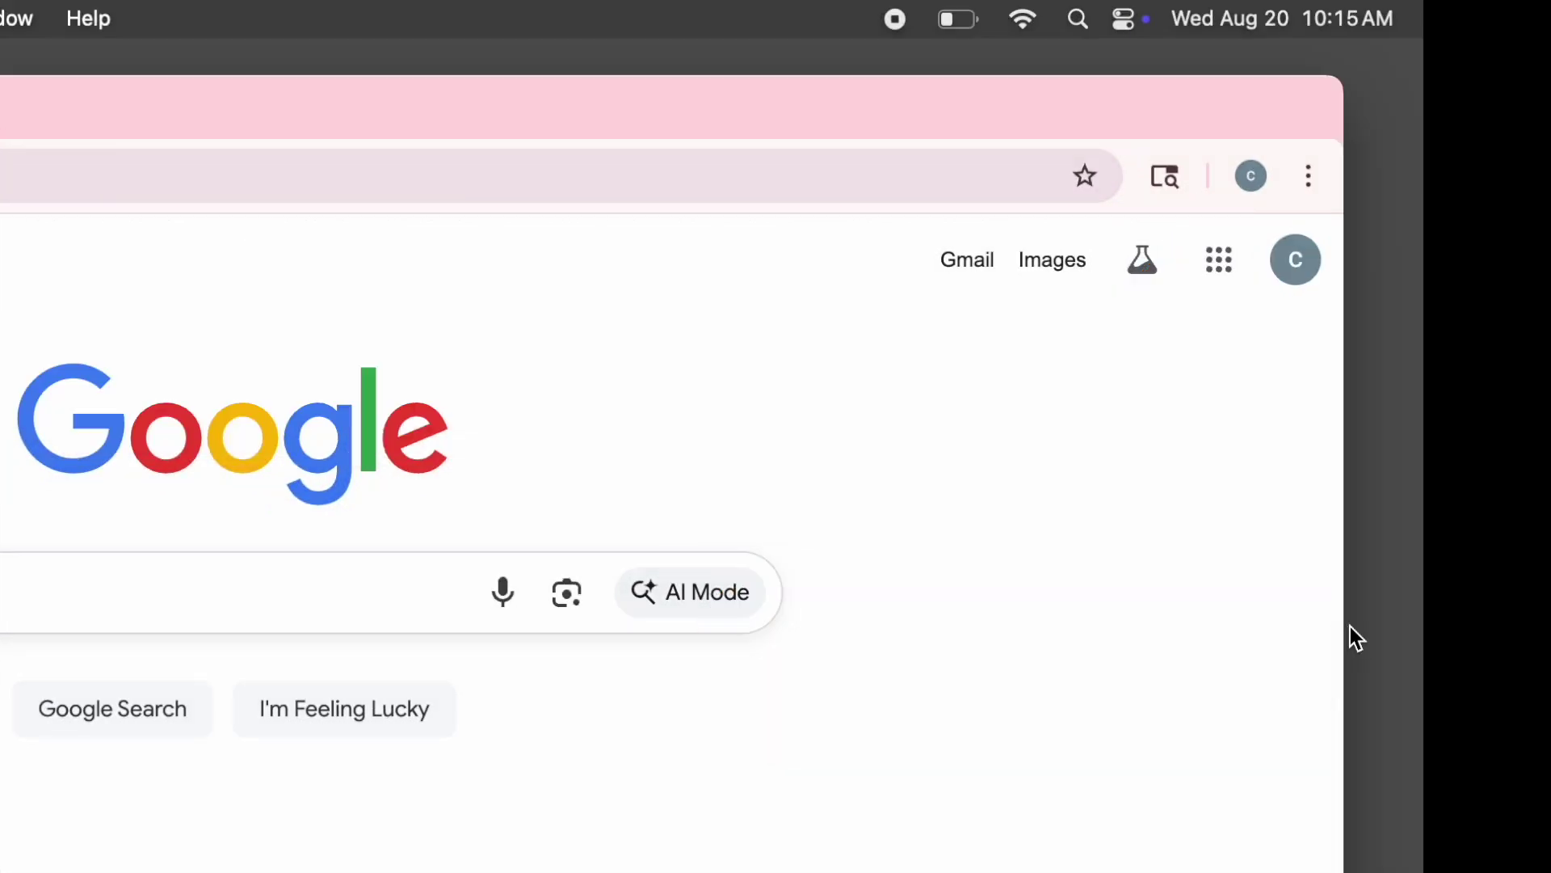
pyautogui.click(1254, 175)
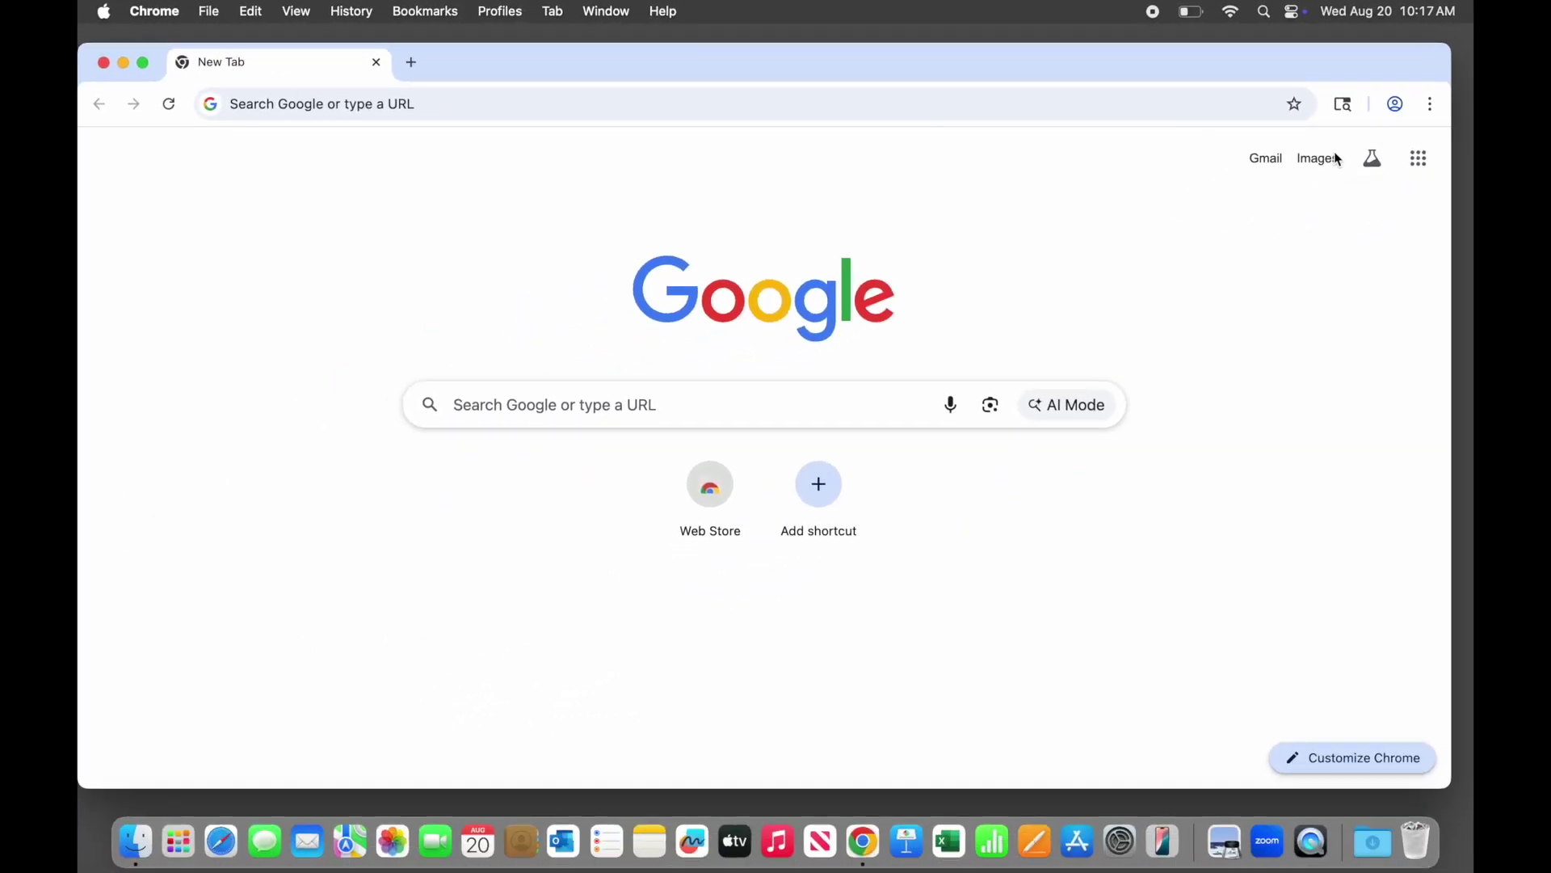
# Sign in to Chrome with the Google account's e-mail address and accept turning on sync
pyautogui.click(1396, 104)
pyautogui.click(1274, 307)
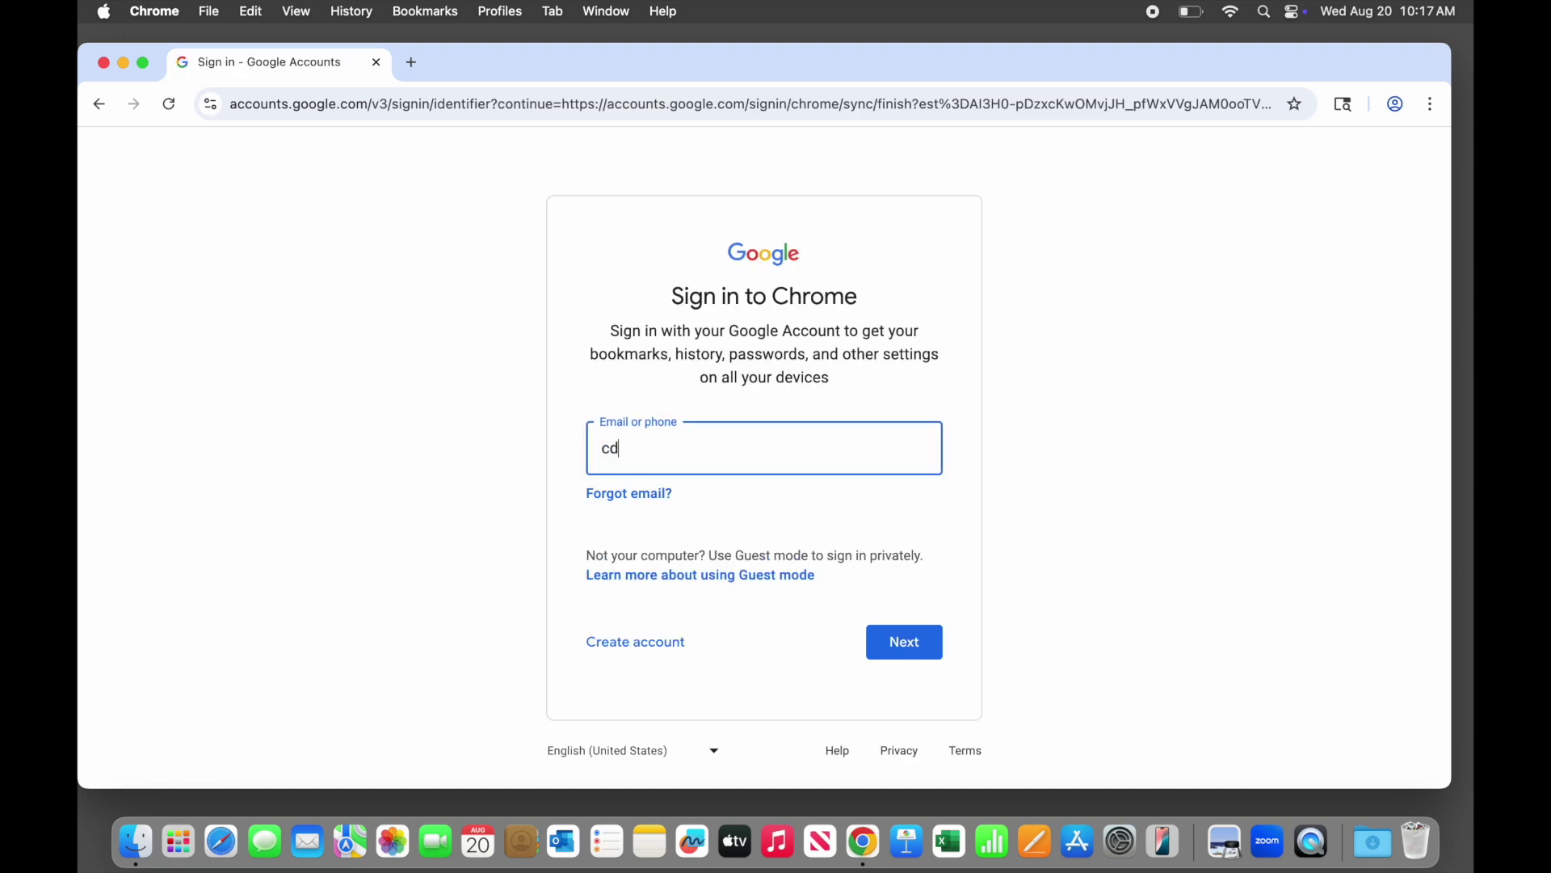
pyautogui.press('Return')
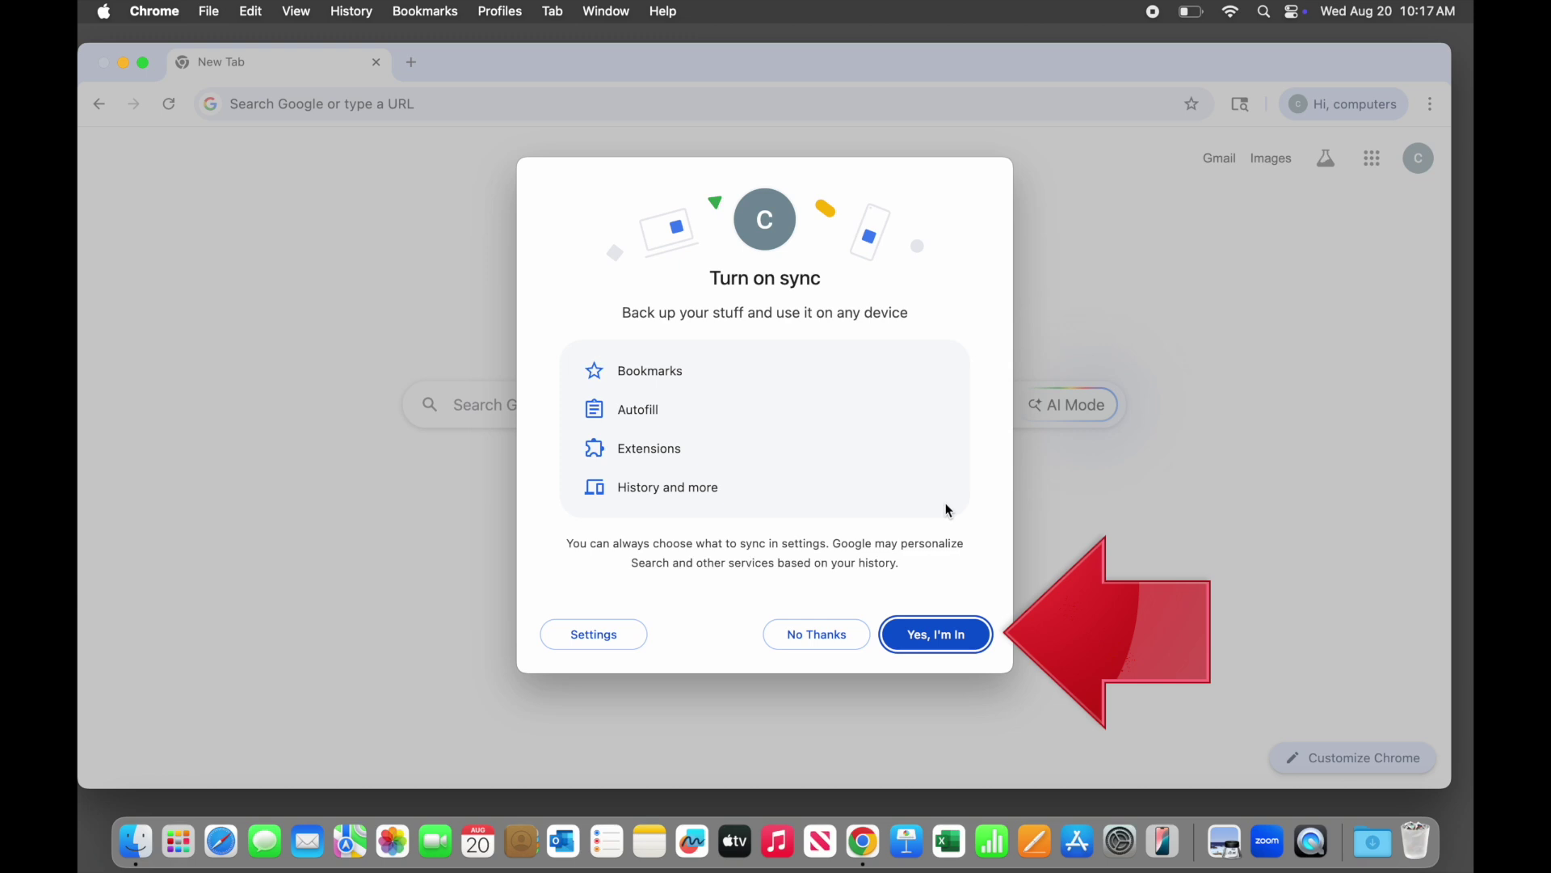
pyautogui.click(969, 638)
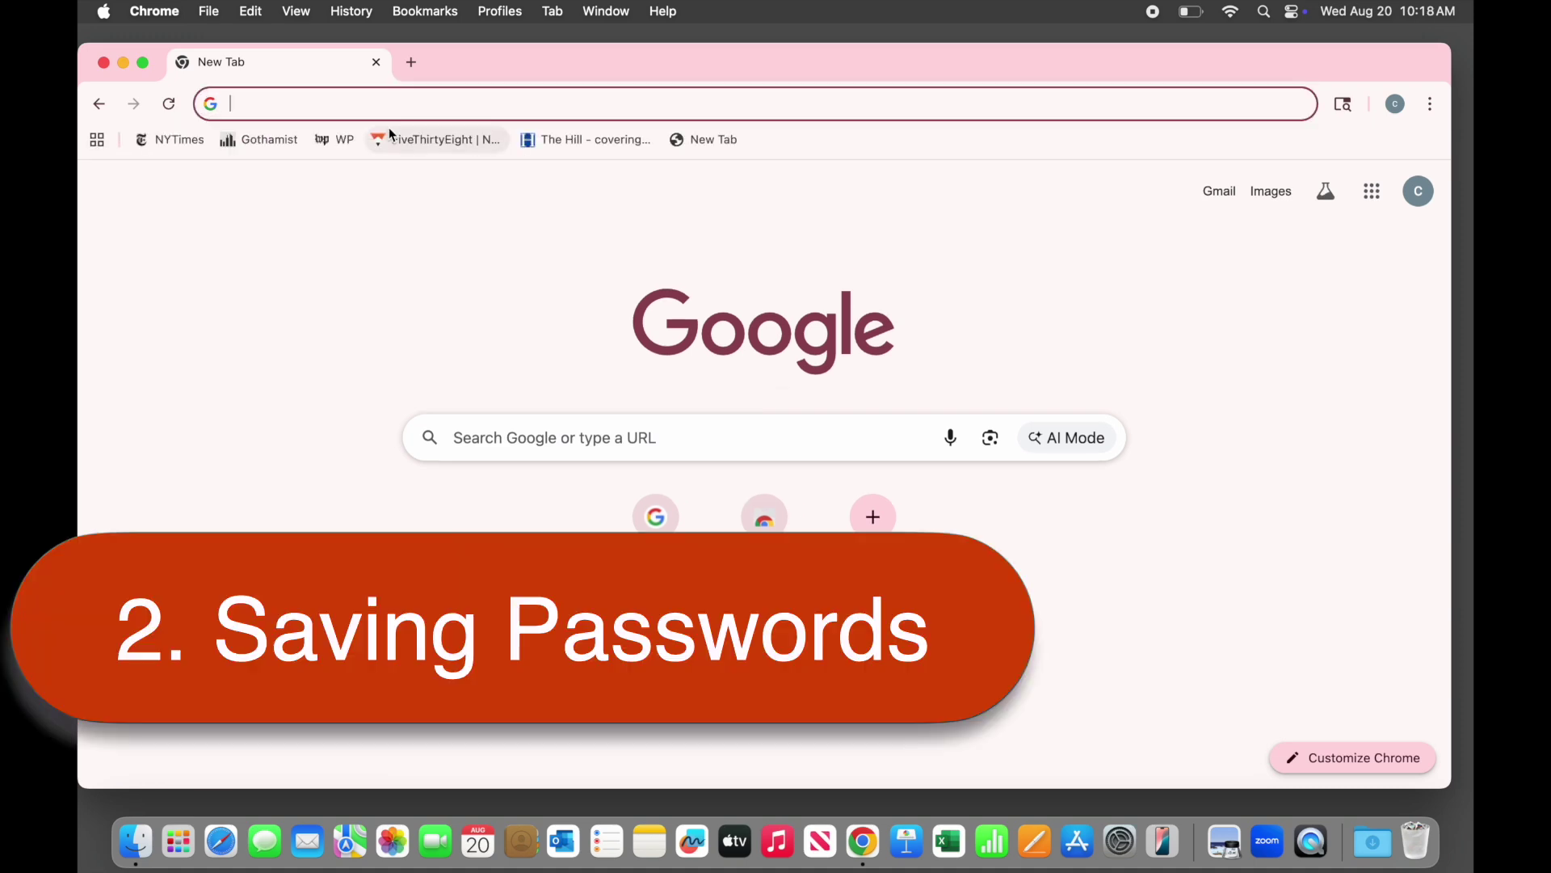
# Load etsy.com and switch its sign-in form to creating a new account
pyautogui.write('etsy.com')
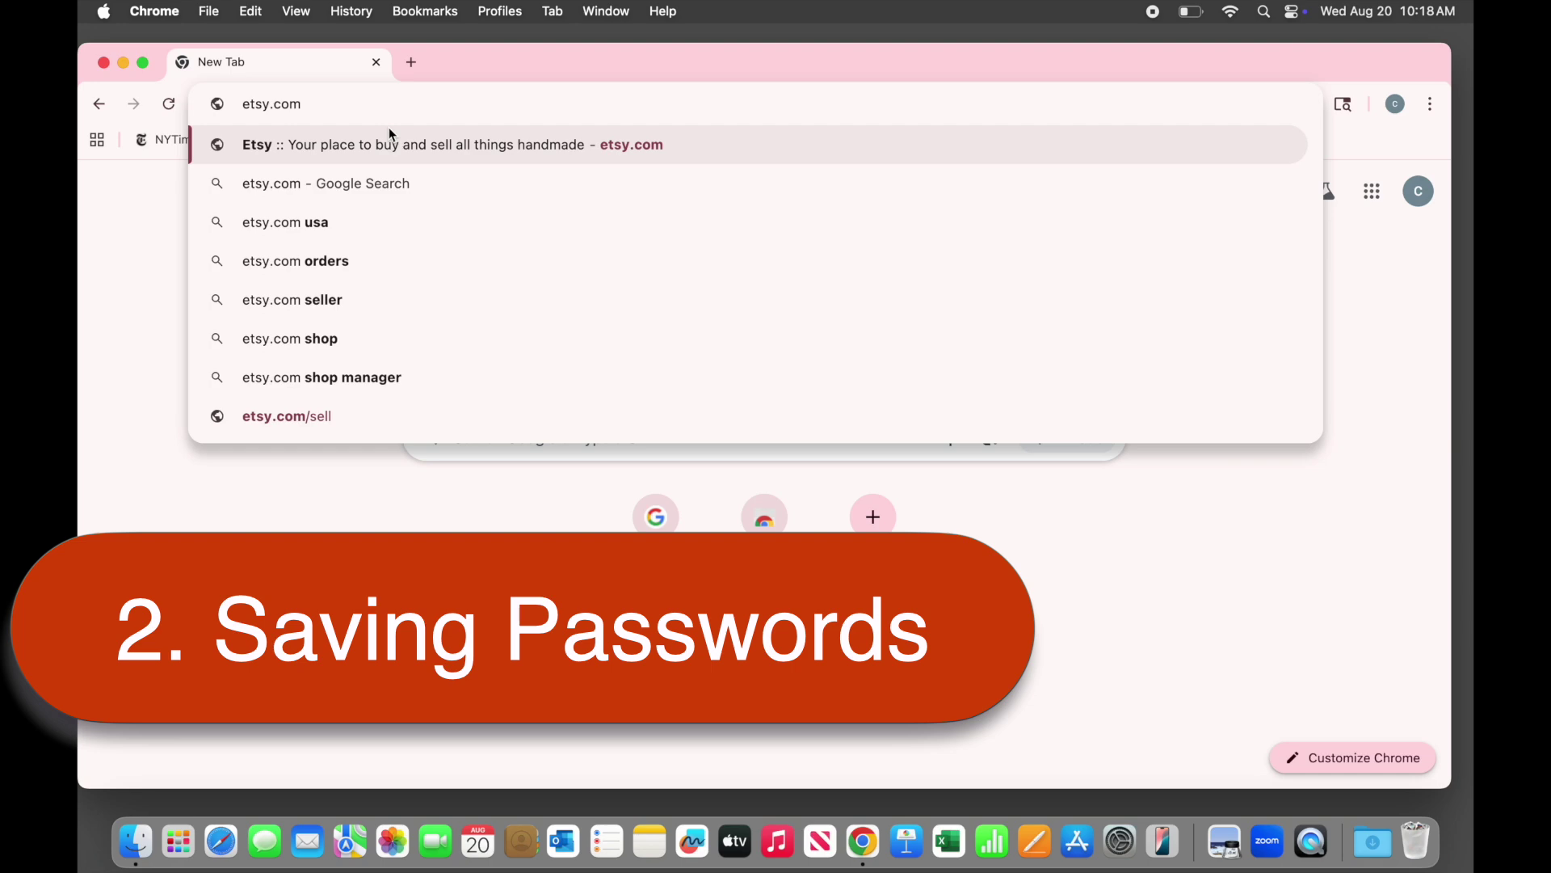
pyautogui.press('Return')
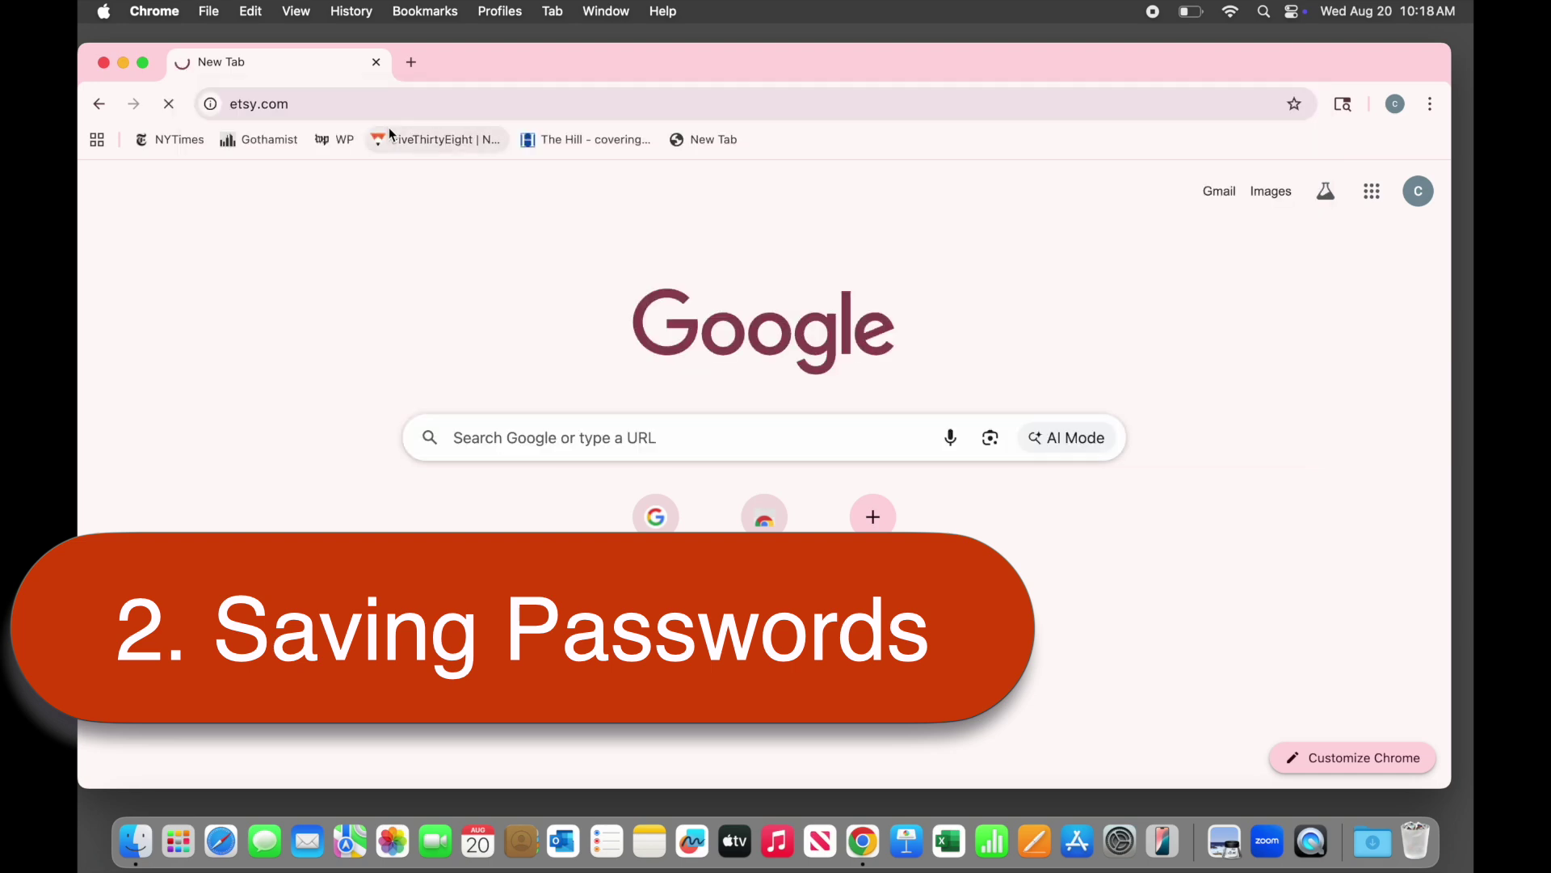
pyautogui.click(1275, 161)
pyautogui.click(886, 208)
# Register the Etsy account with the suggested e-mail, first name 'computers' and a password
pyautogui.click(735, 296)
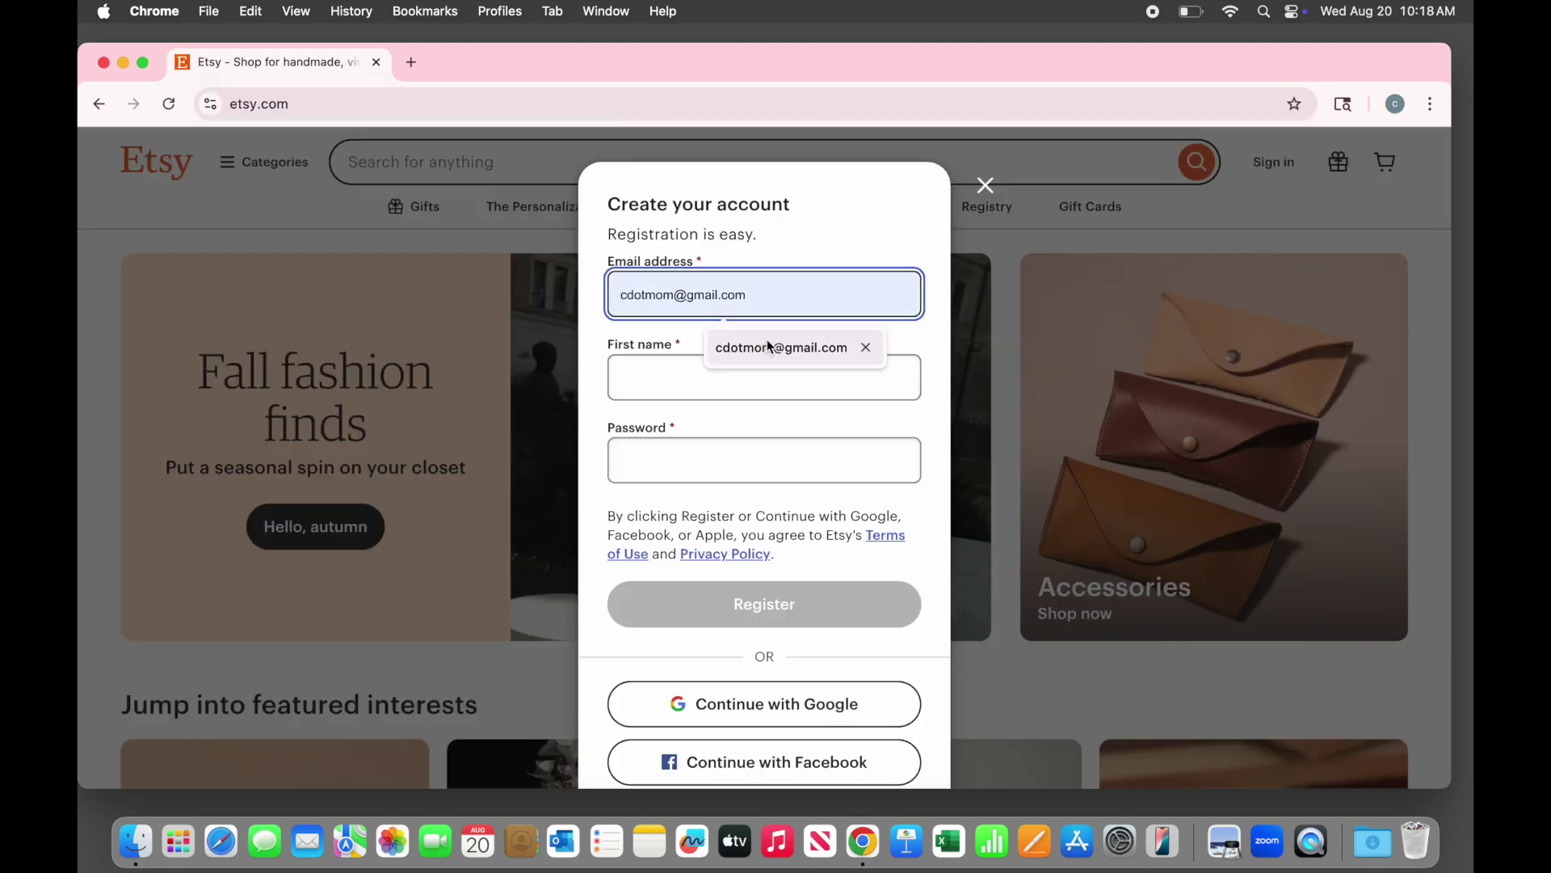
pyautogui.click(768, 345)
pyautogui.click(767, 377)
pyautogui.write('computers')
pyautogui.click(721, 462)
pyautogui.write('*******')
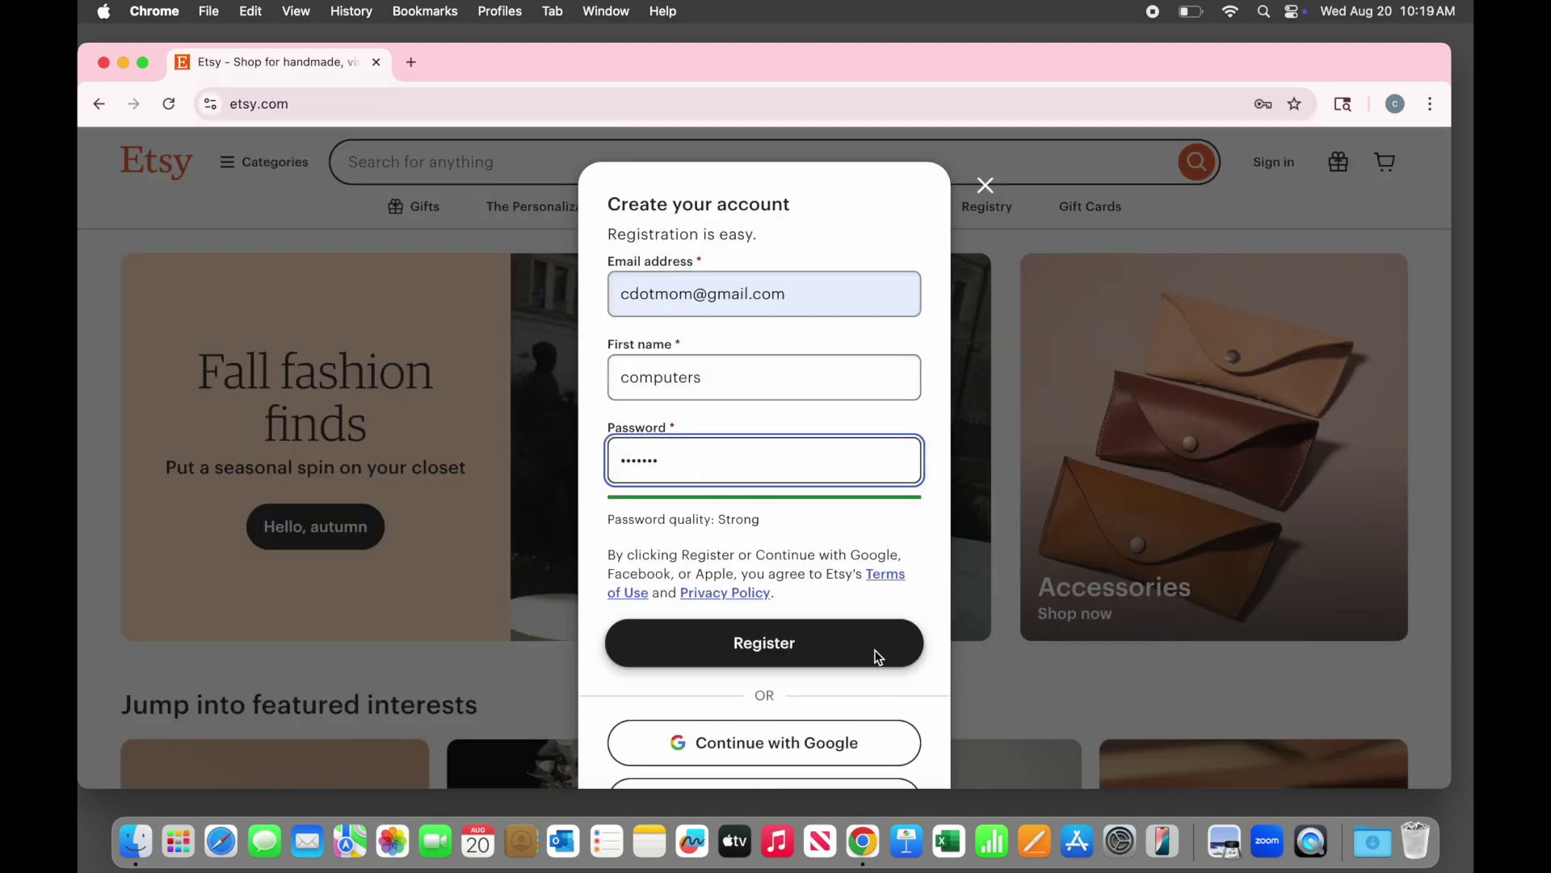
pyautogui.click(874, 650)
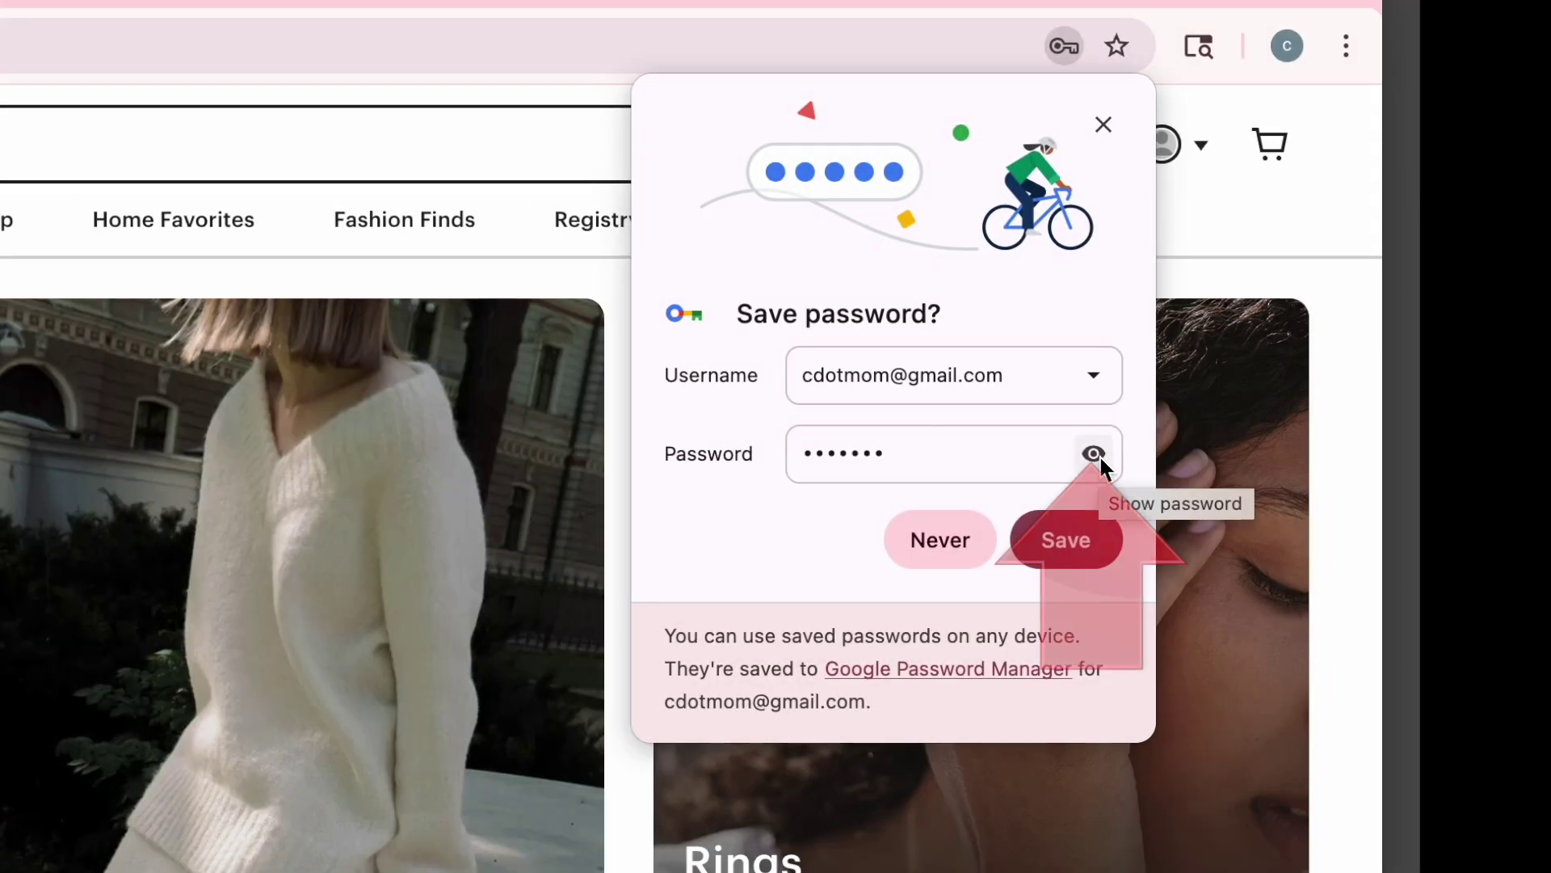
# Check the password in Chrome's Save password bubble and save the Etsy login
pyautogui.click(1103, 465)
pyautogui.click(1103, 465)
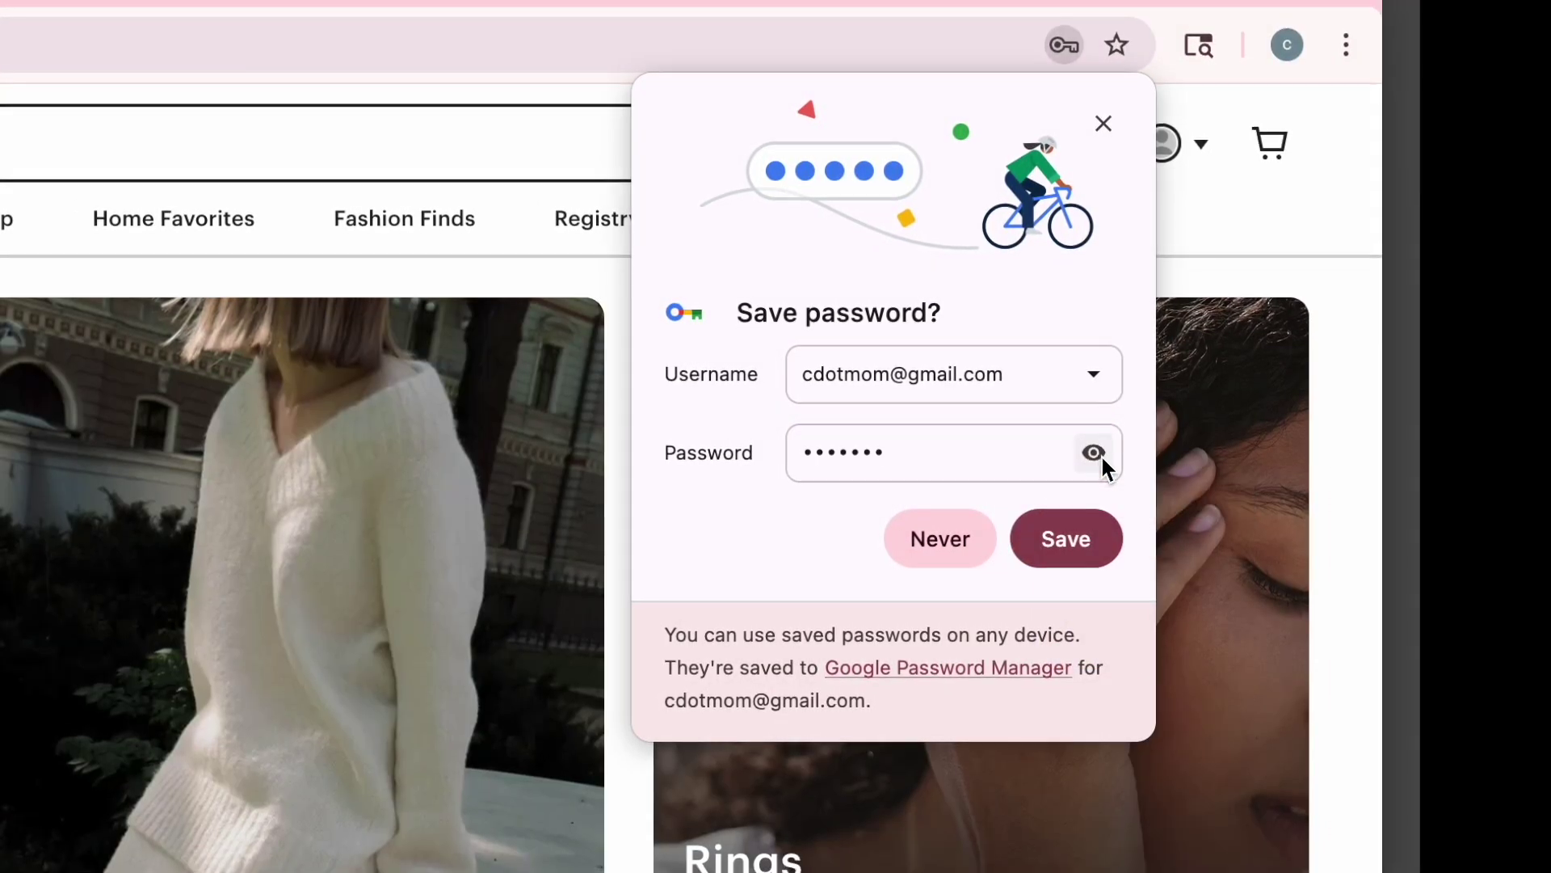
pyautogui.click(1092, 541)
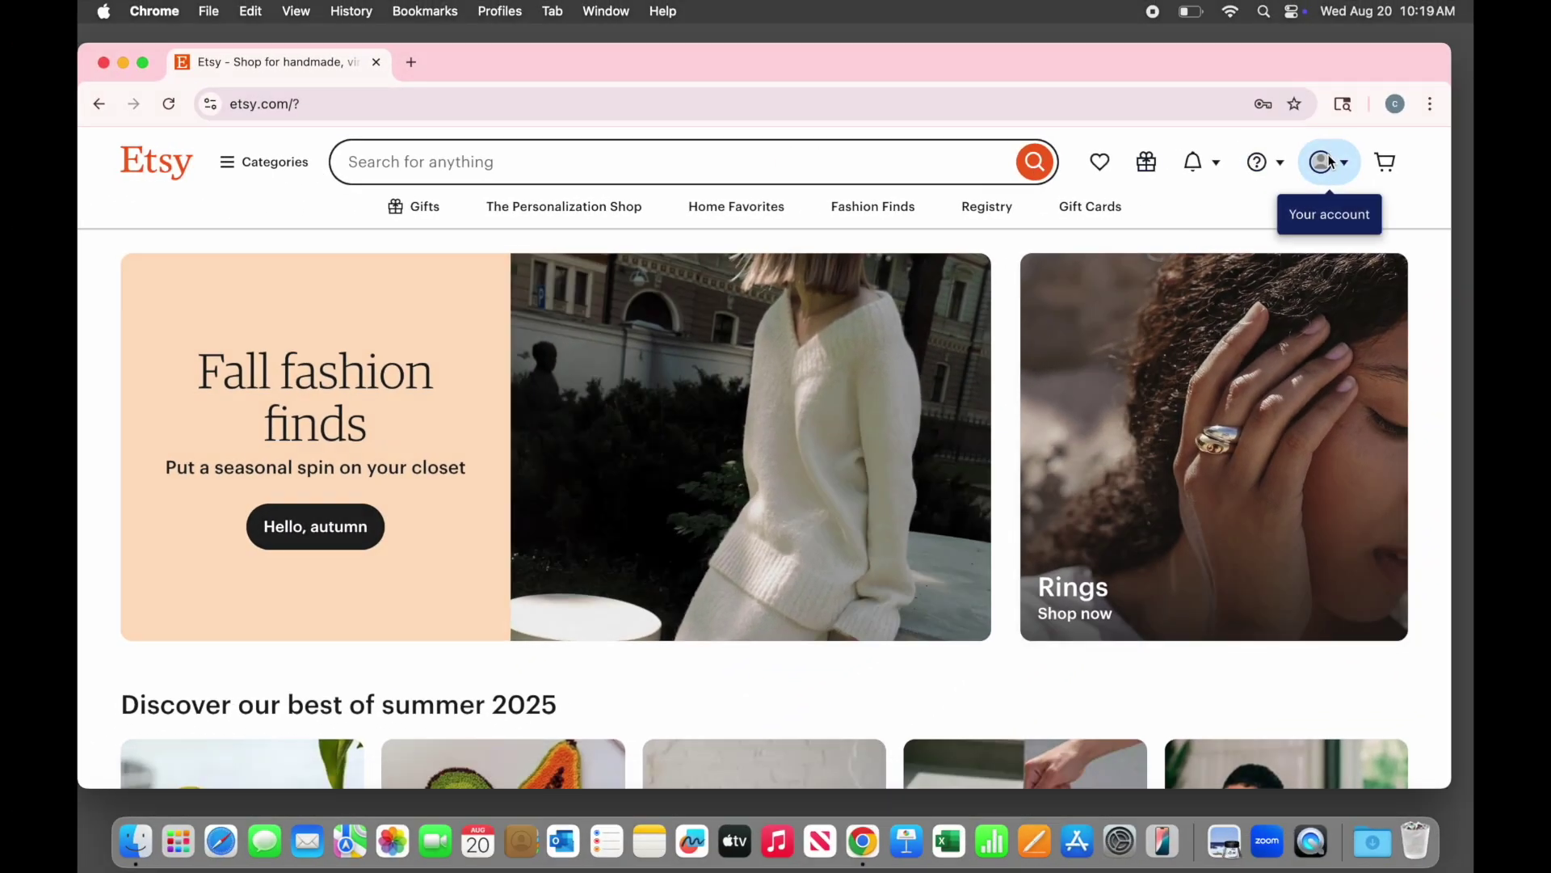
pyautogui.click(1326, 162)
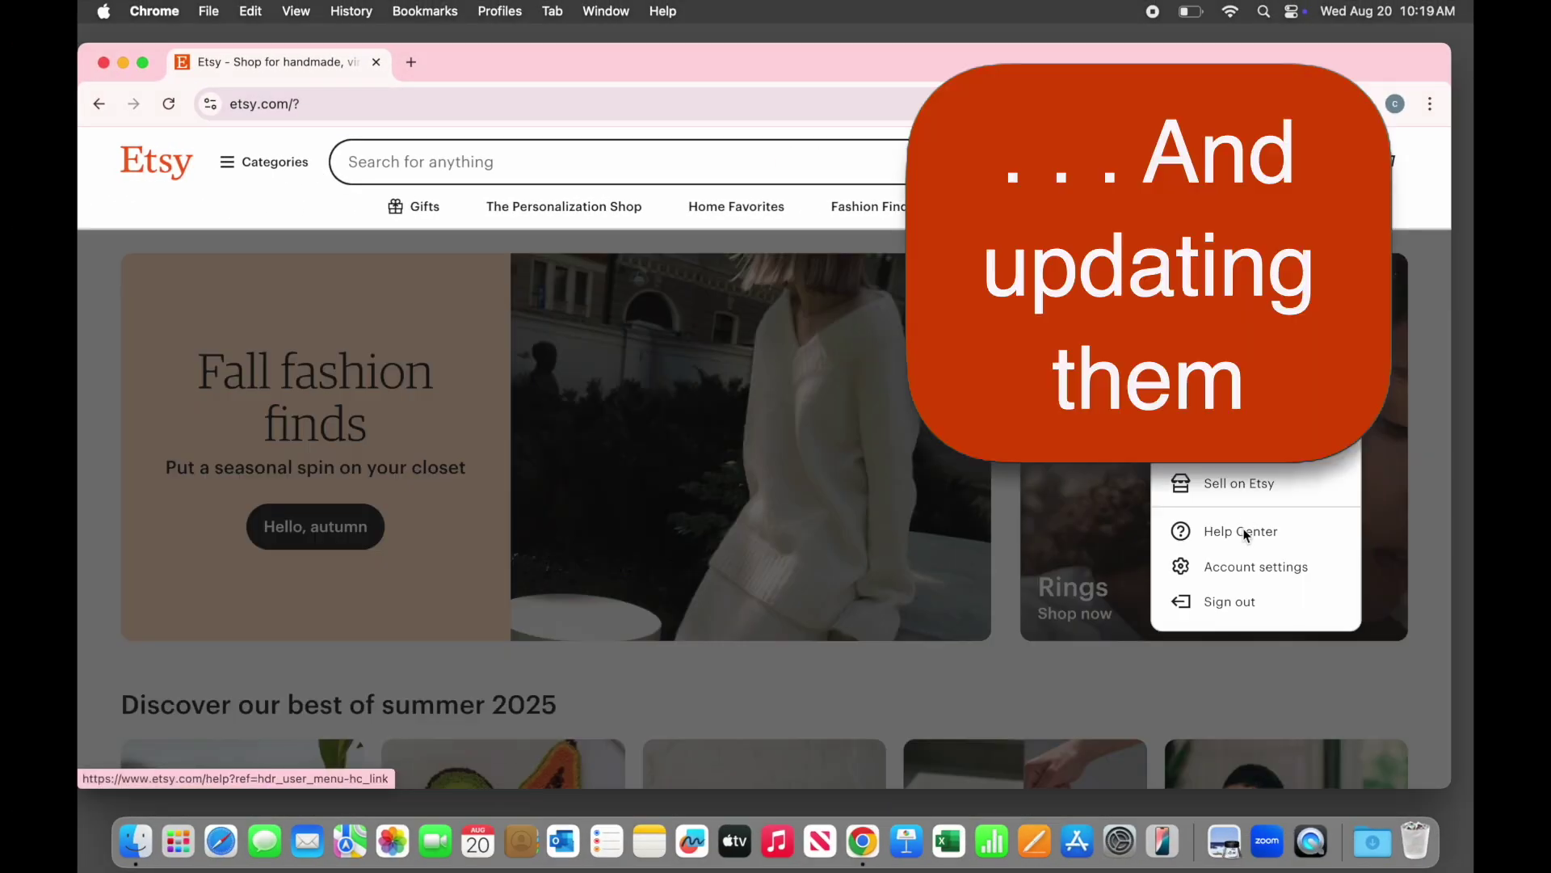
# Open Etsy account settings and autofill the current password from Chrome's saved login
pyautogui.click(1250, 569)
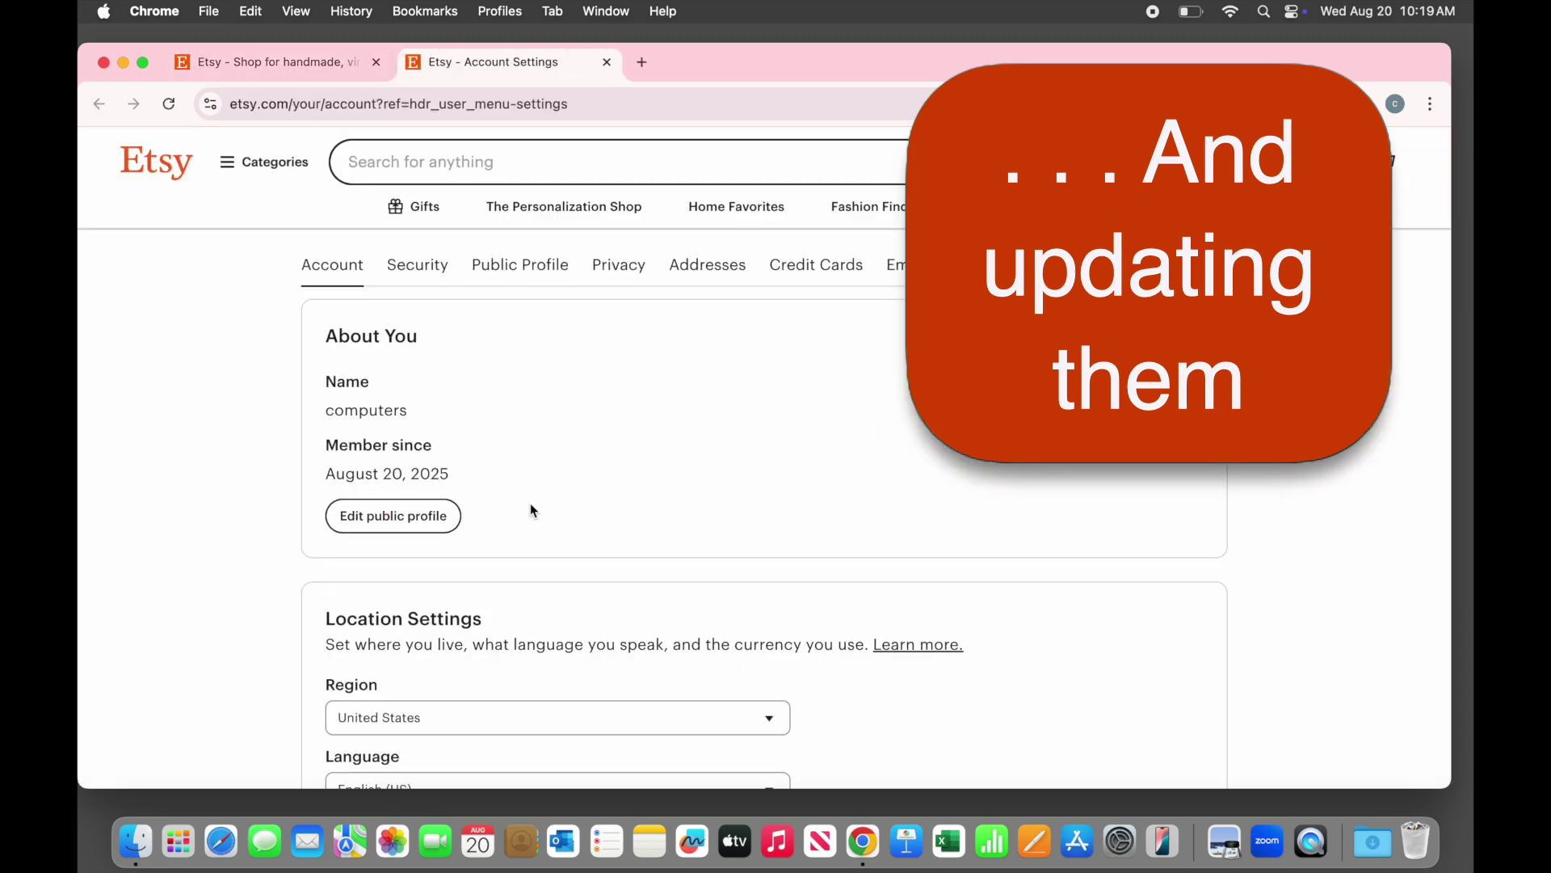
pyautogui.scroll(-10, 530, 509)
pyautogui.click(478, 511)
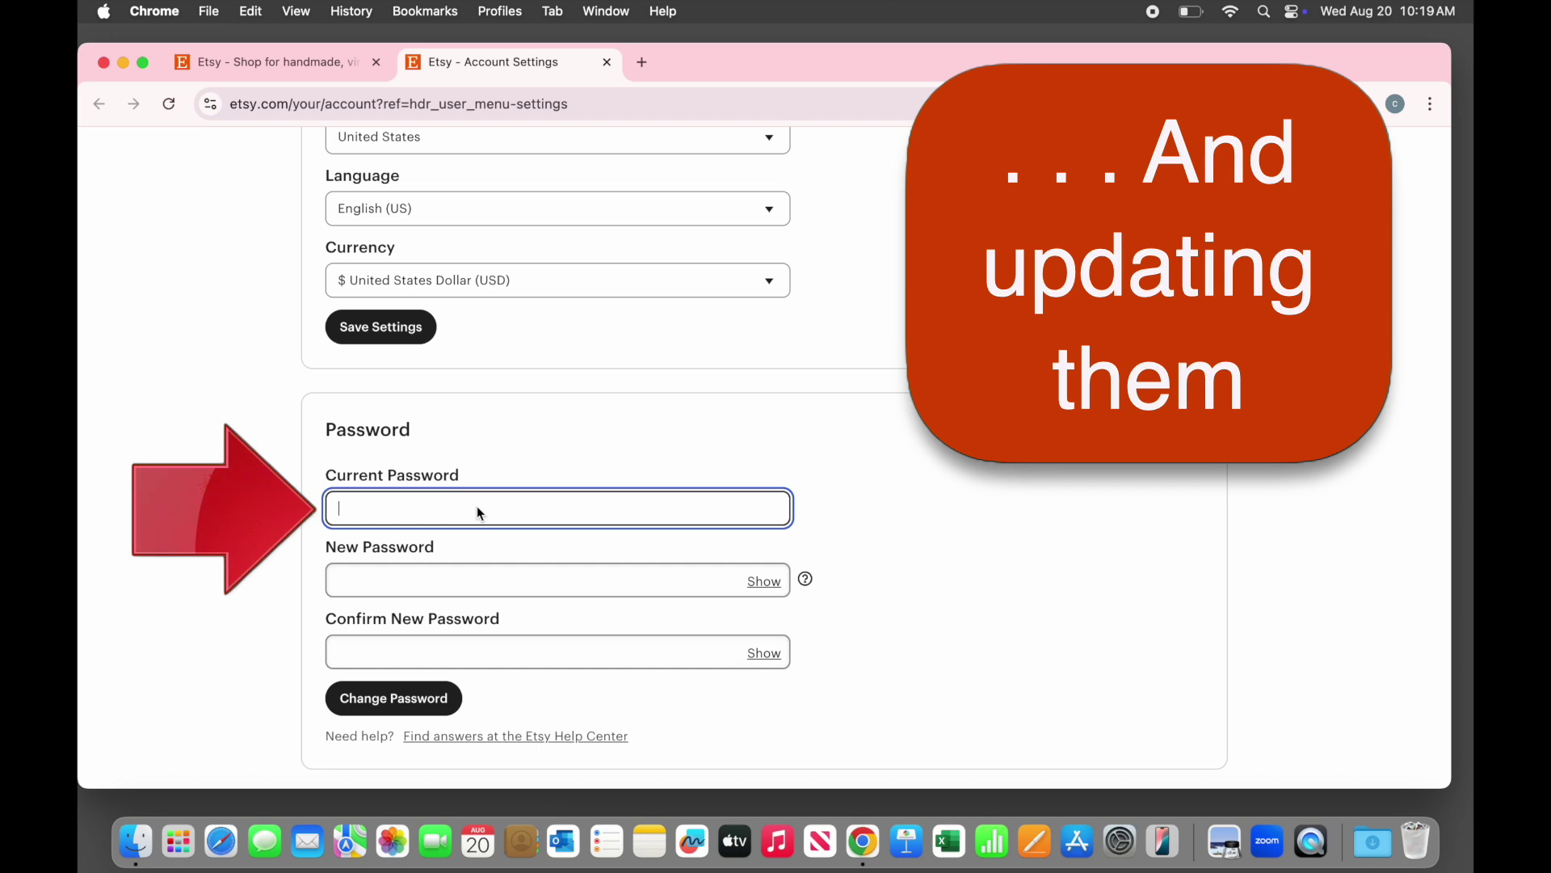
pyautogui.click(477, 513)
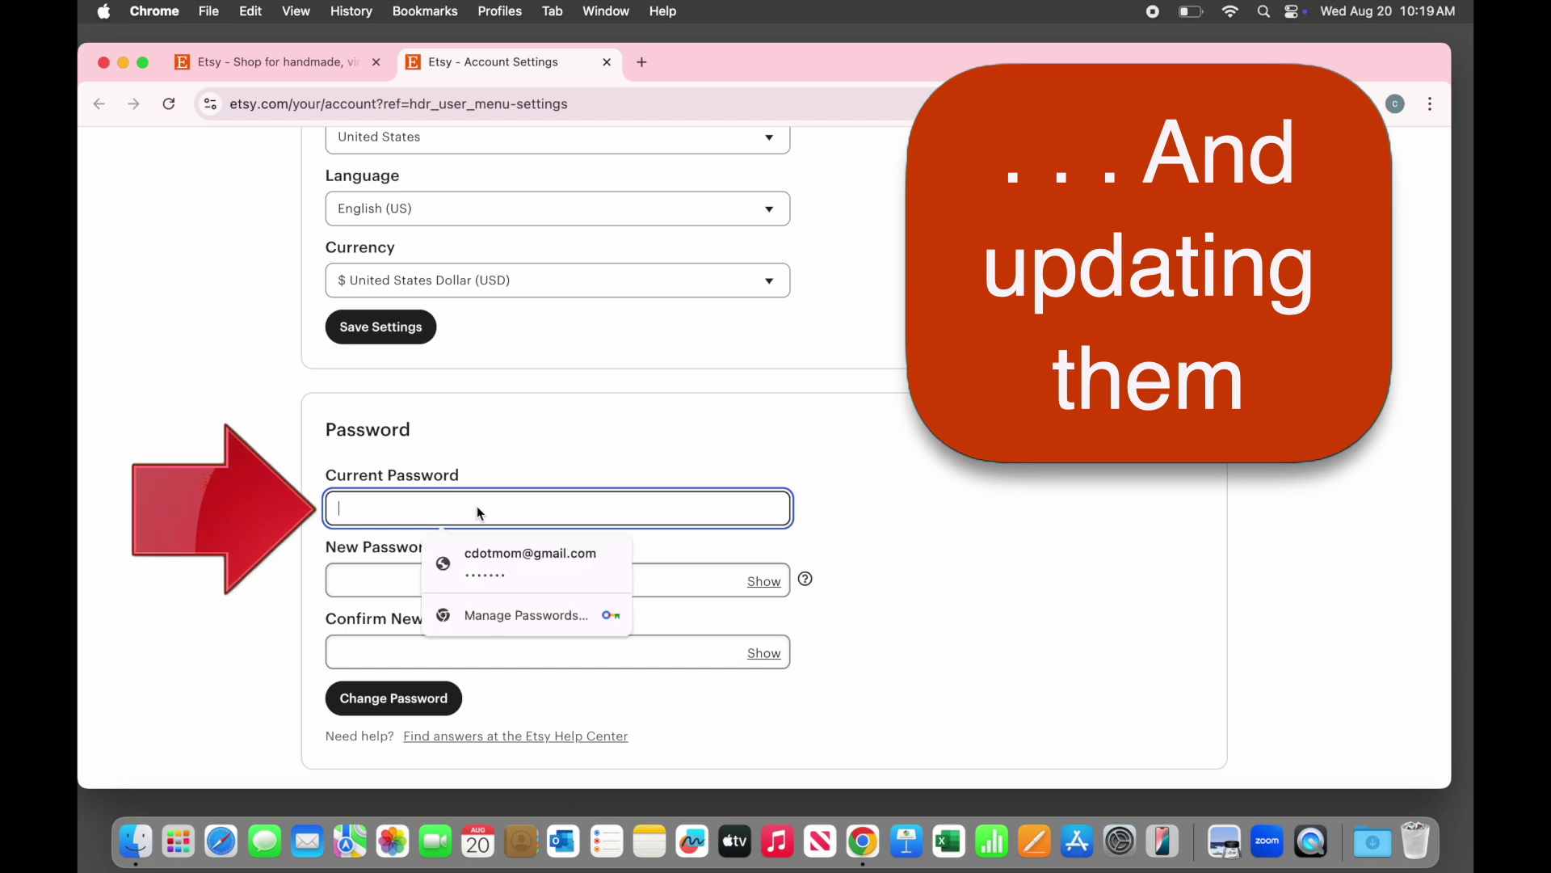
pyautogui.click(540, 568)
# Enter and confirm a new Etsy password, then update Chrome's stored password to match
pyautogui.click(465, 576)
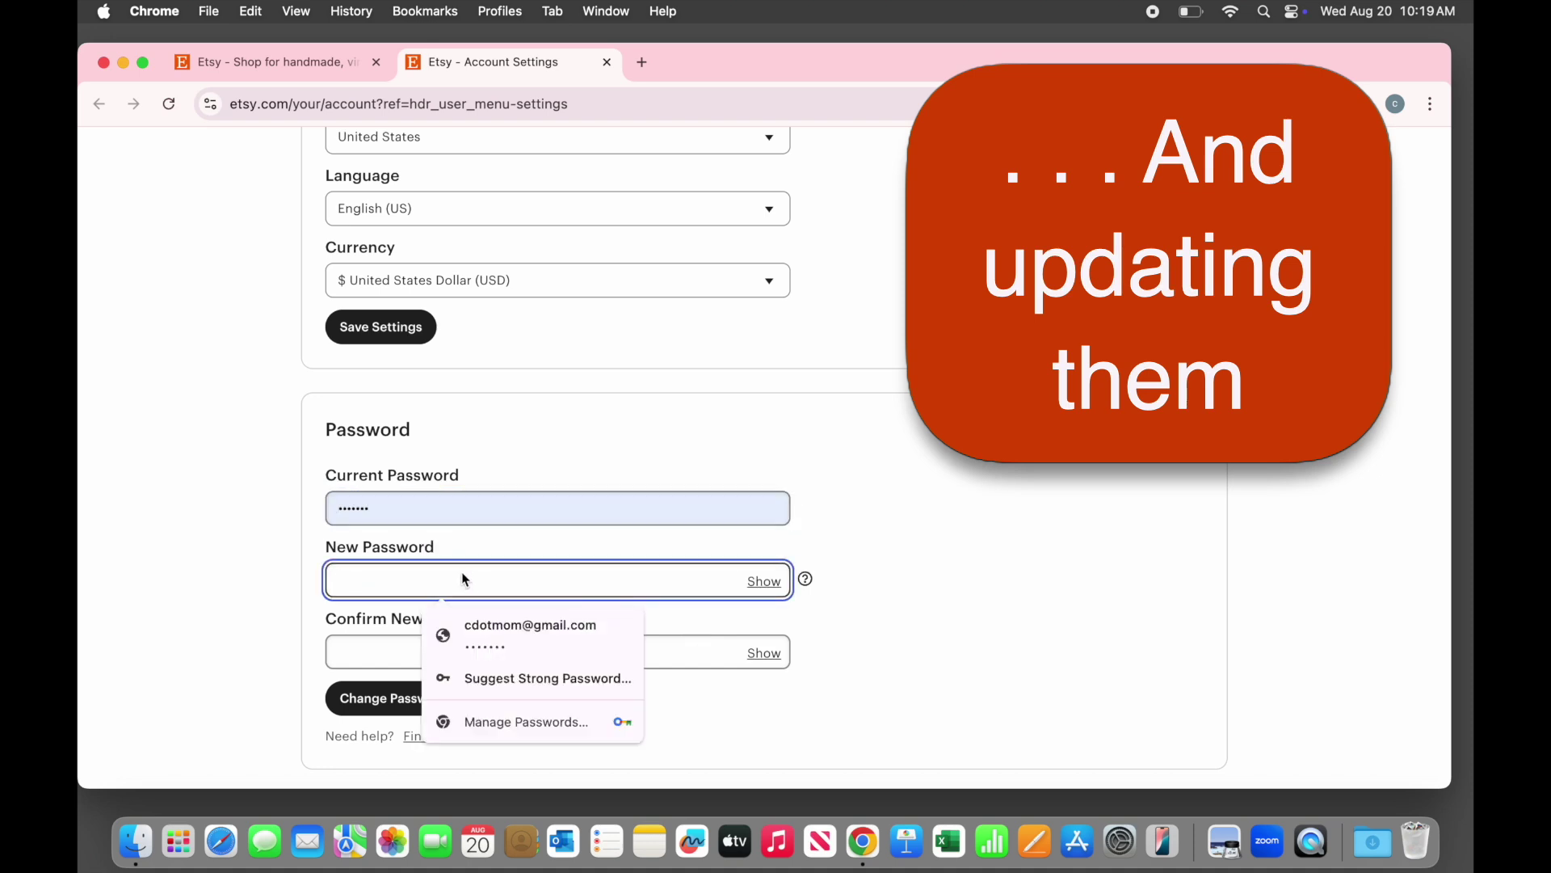
pyautogui.write('••••••')
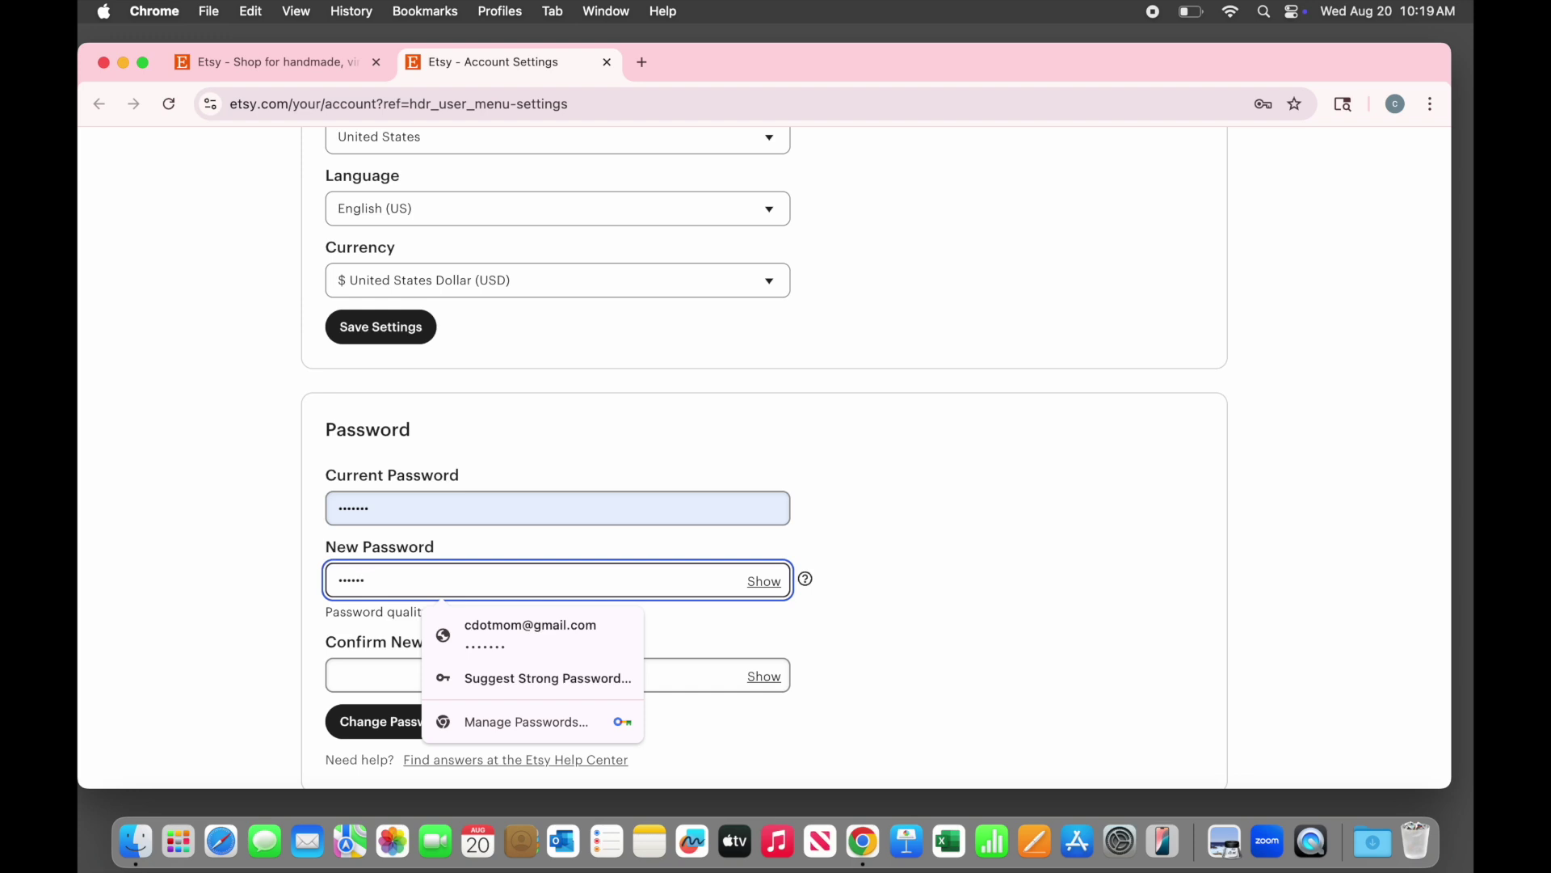
pyautogui.click(347, 676)
pyautogui.write('•••••••')
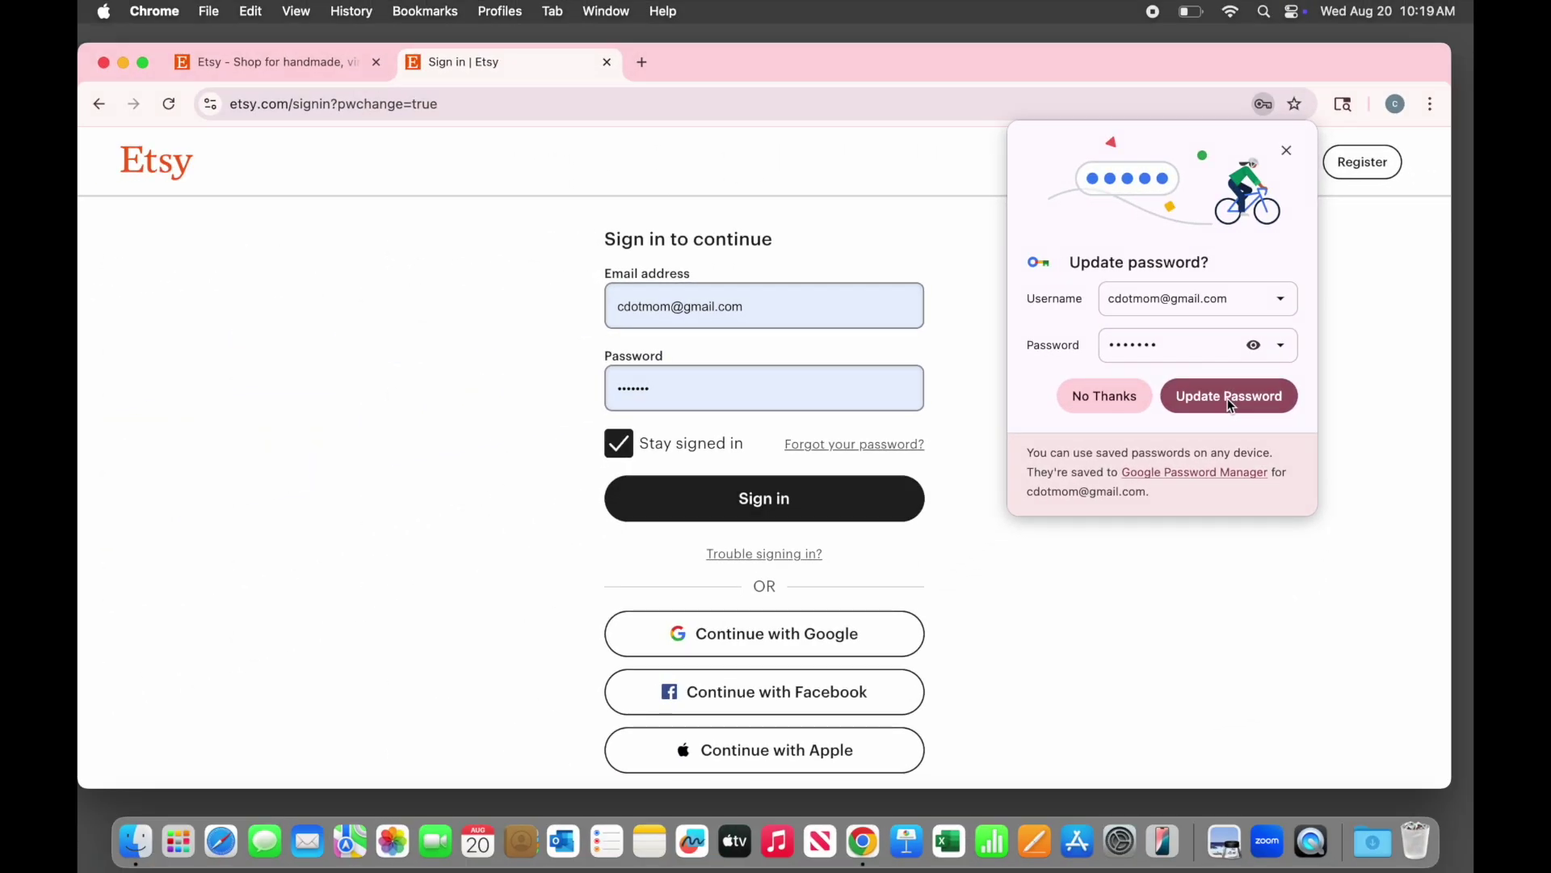
pyautogui.click(1228, 400)
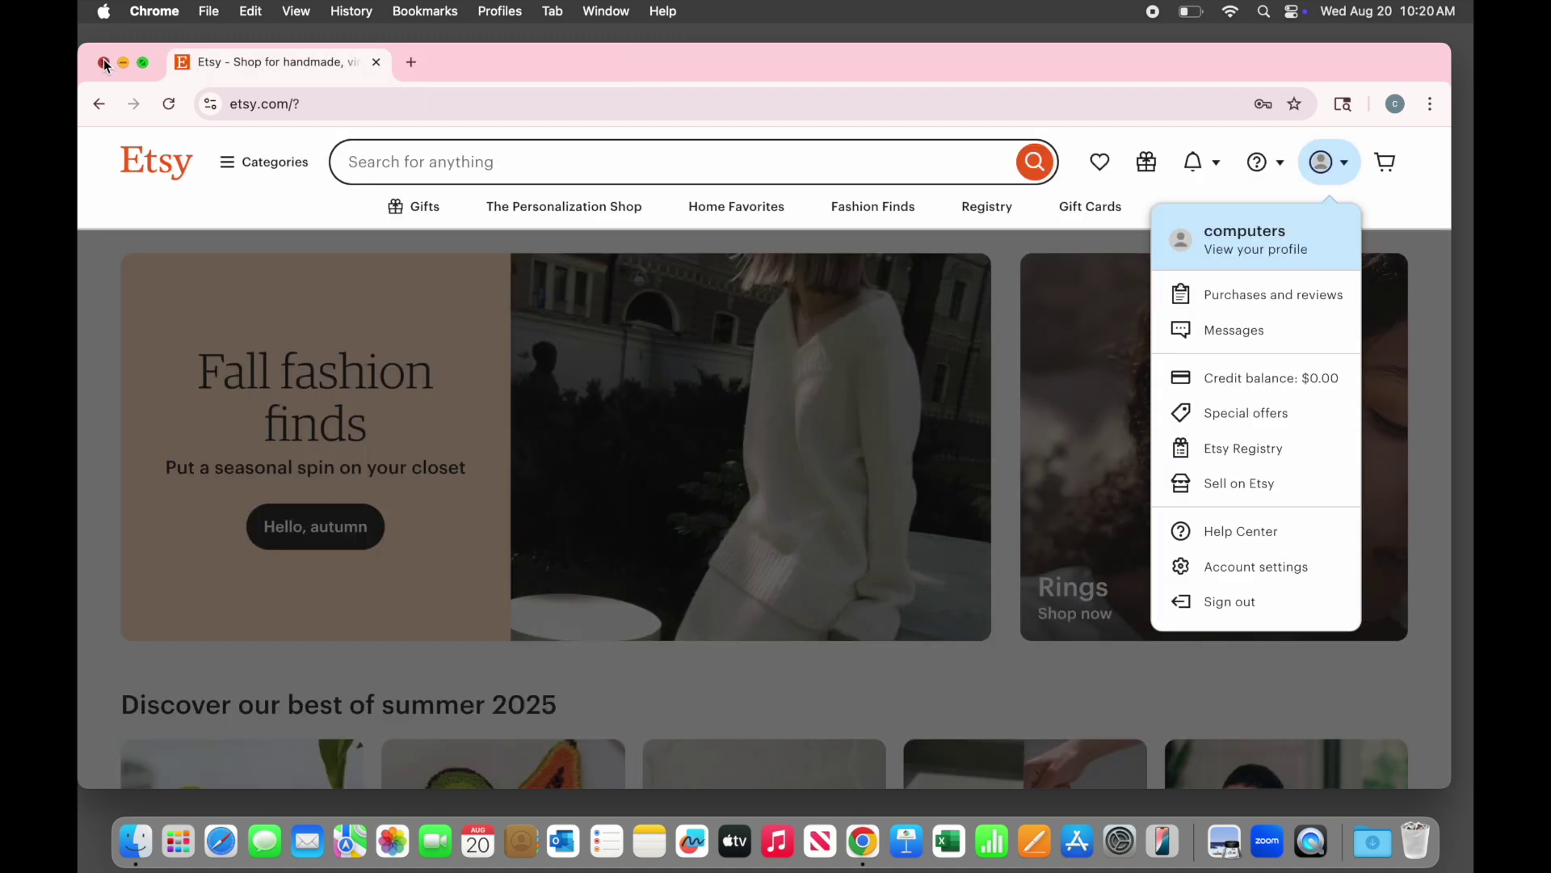
# Close the window, relaunch Chrome from the Dock and load Etsy
pyautogui.click(105, 62)
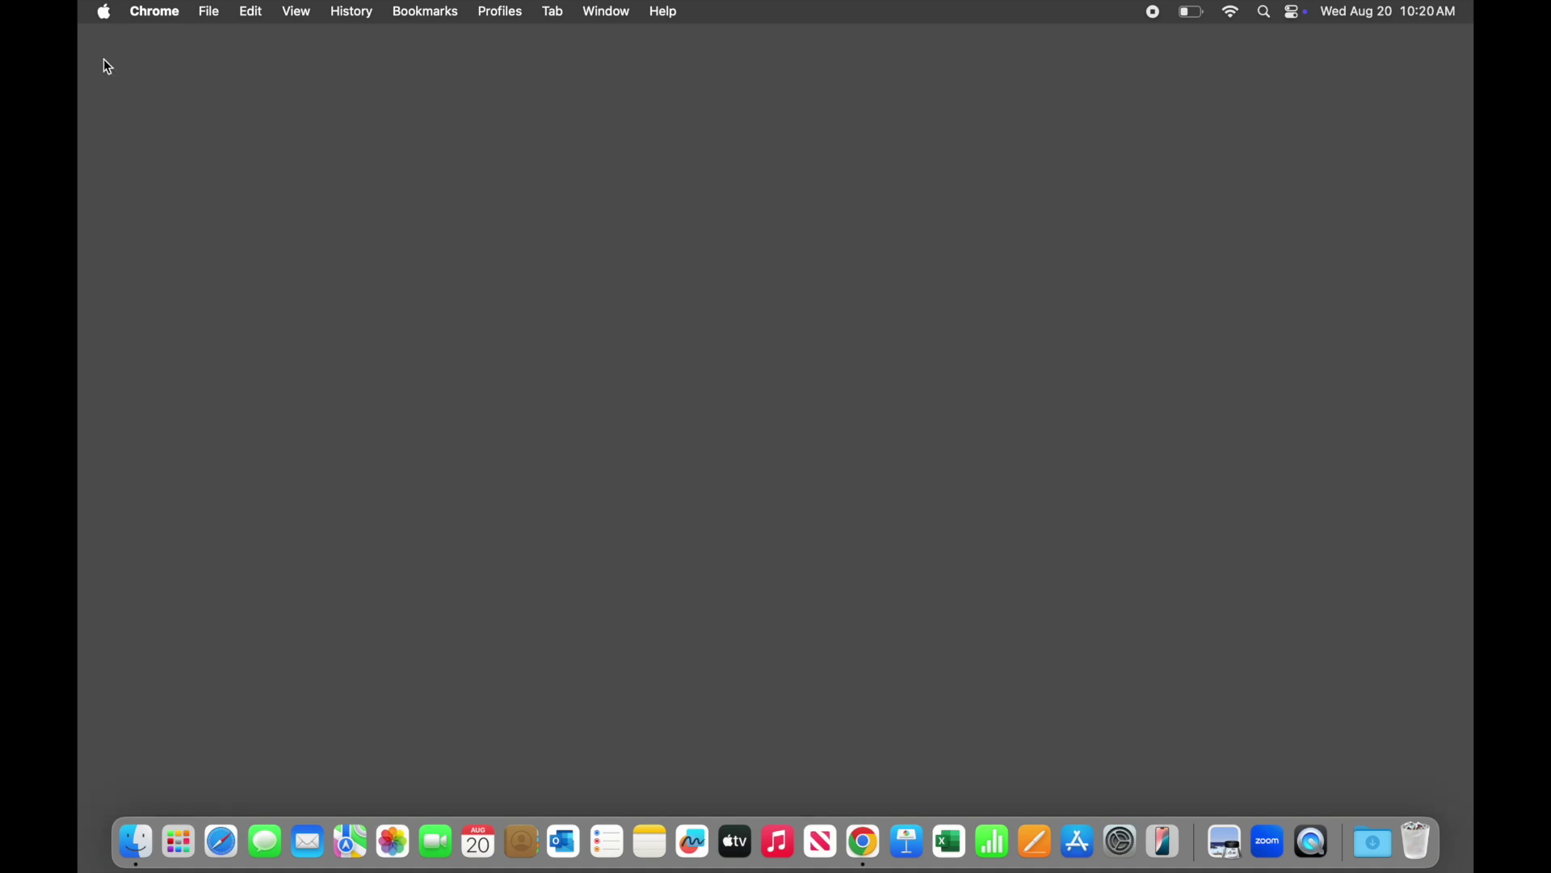
pyautogui.click(864, 841)
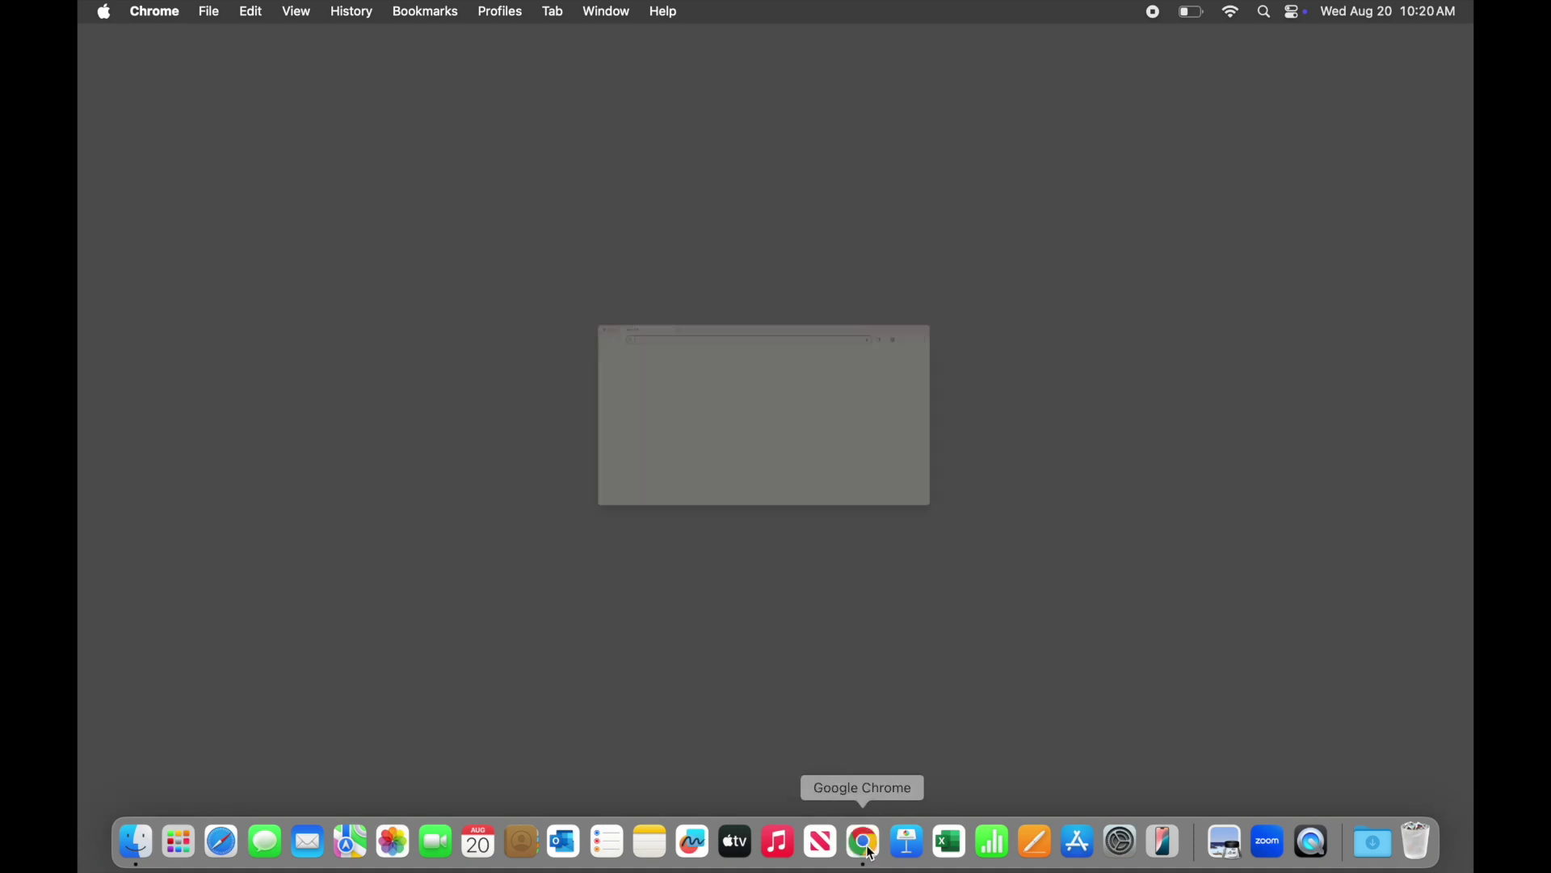
pyautogui.write('etsy.com')
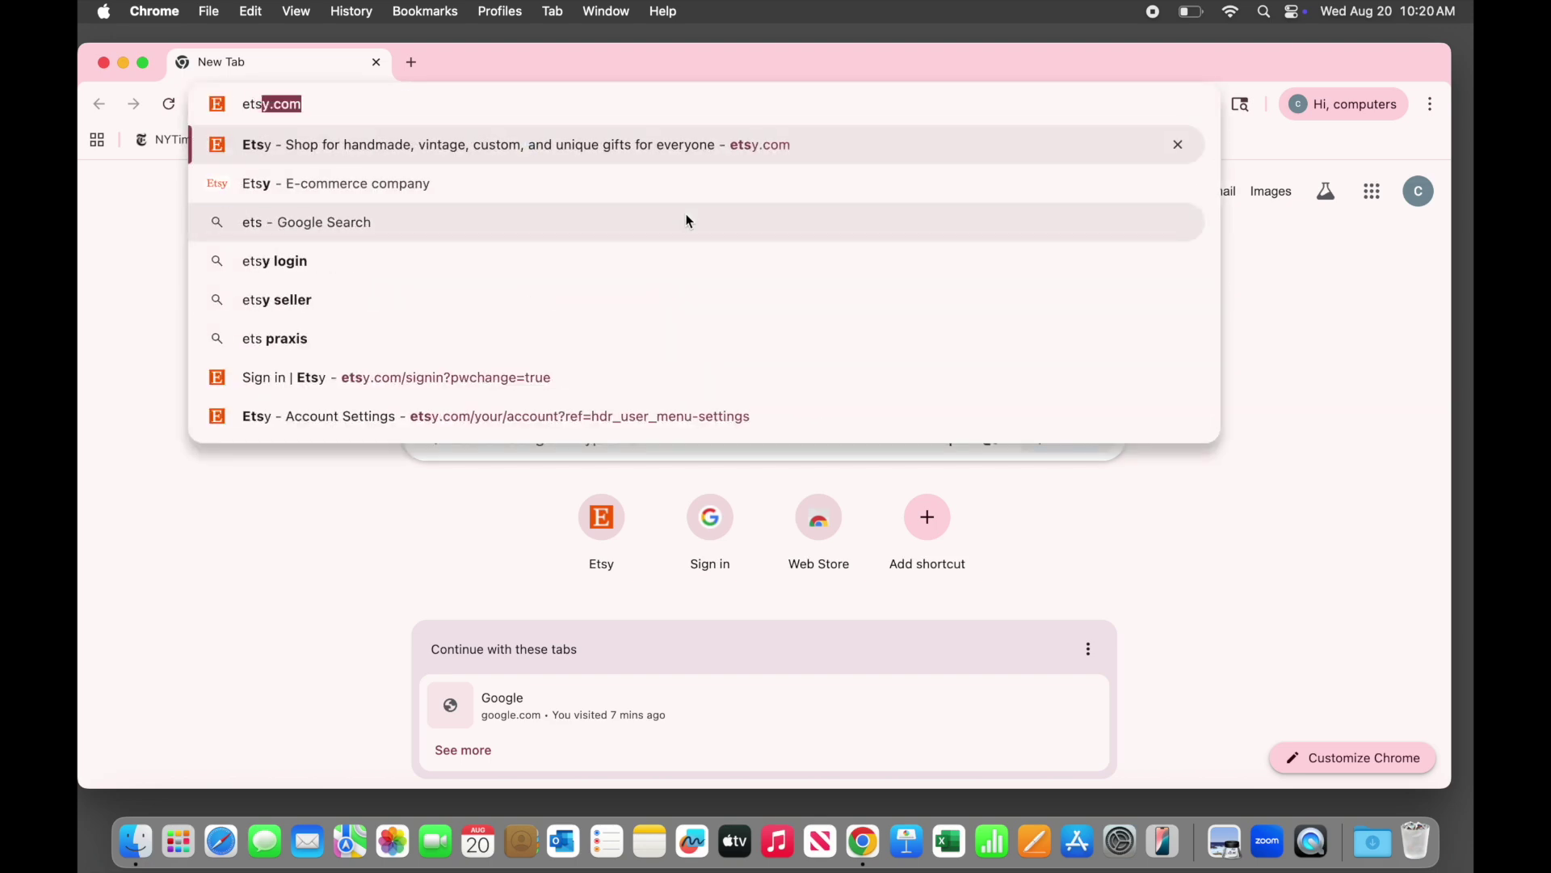
pyautogui.press('Return')
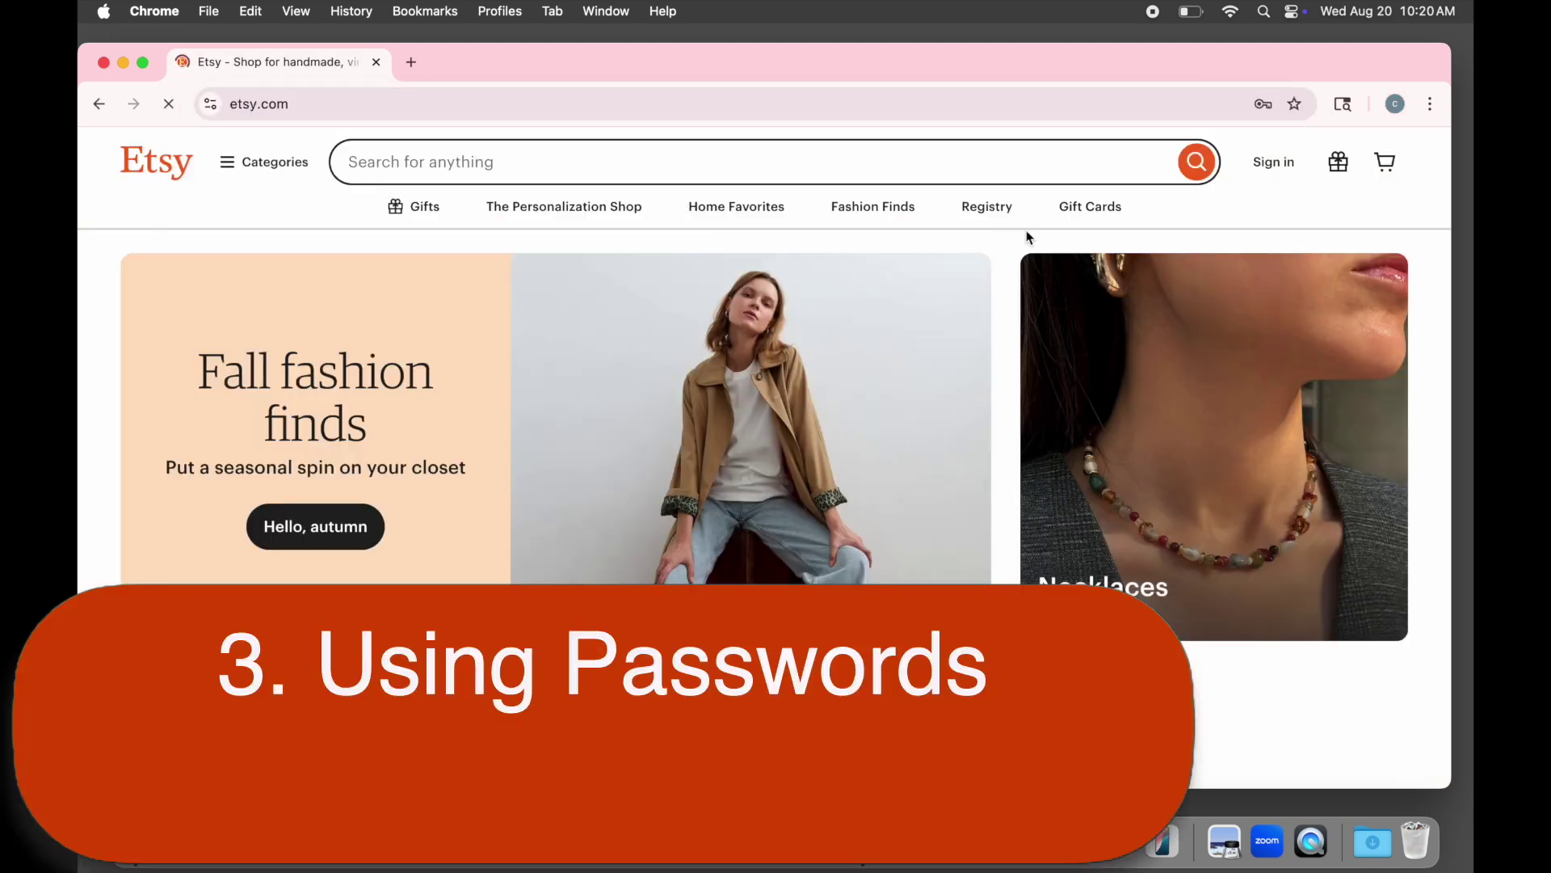
# Check that Etsy's sign-in form offers the saved login, then dismiss the form
pyautogui.click(1274, 161)
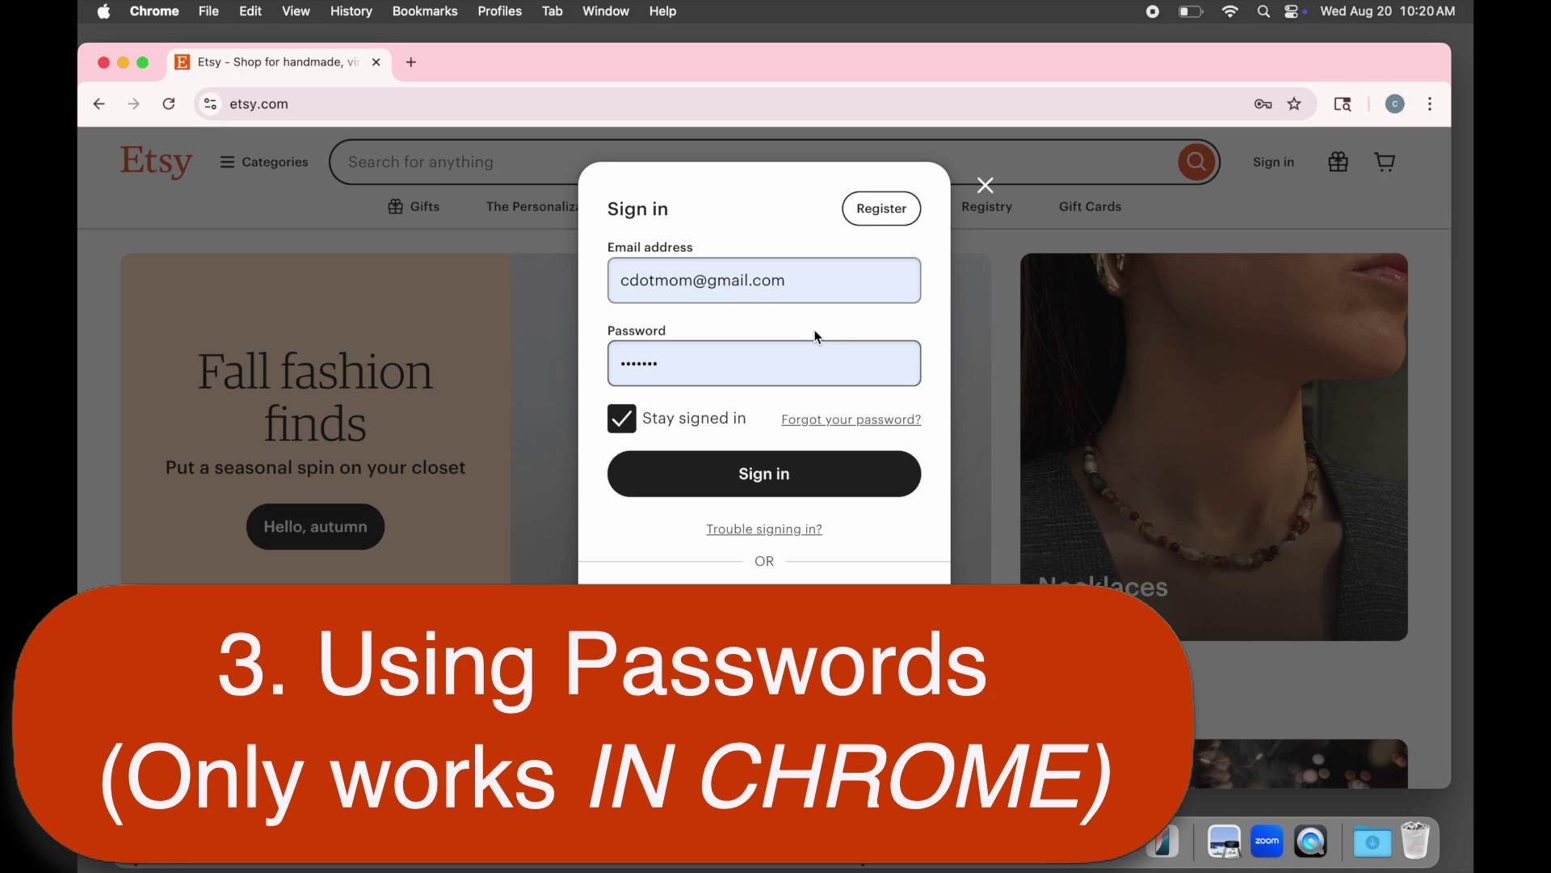
pyautogui.click(827, 288)
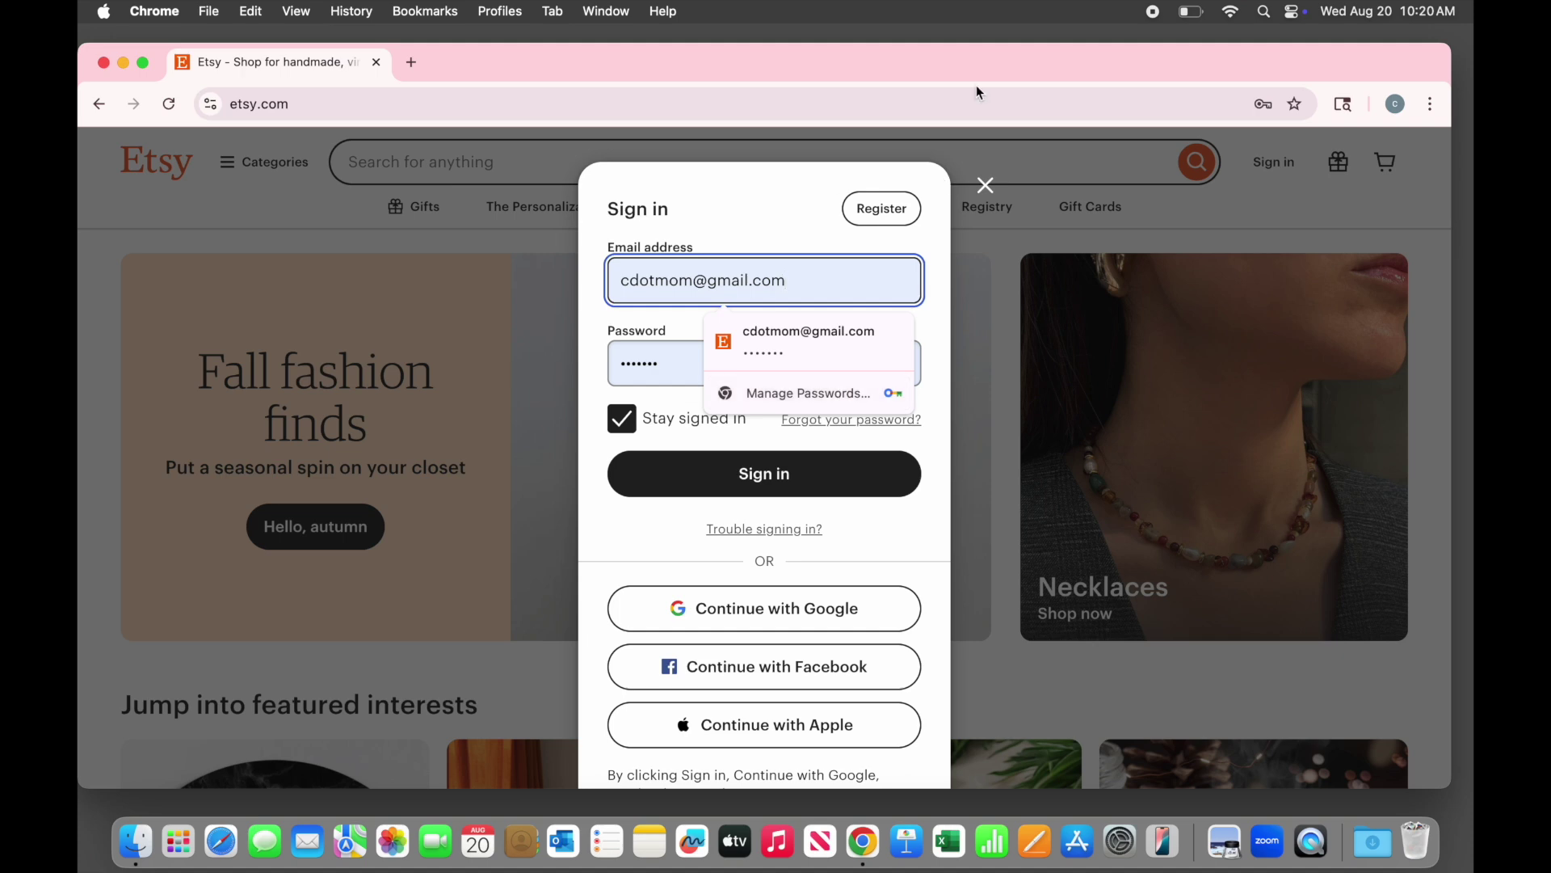
pyautogui.click(985, 185)
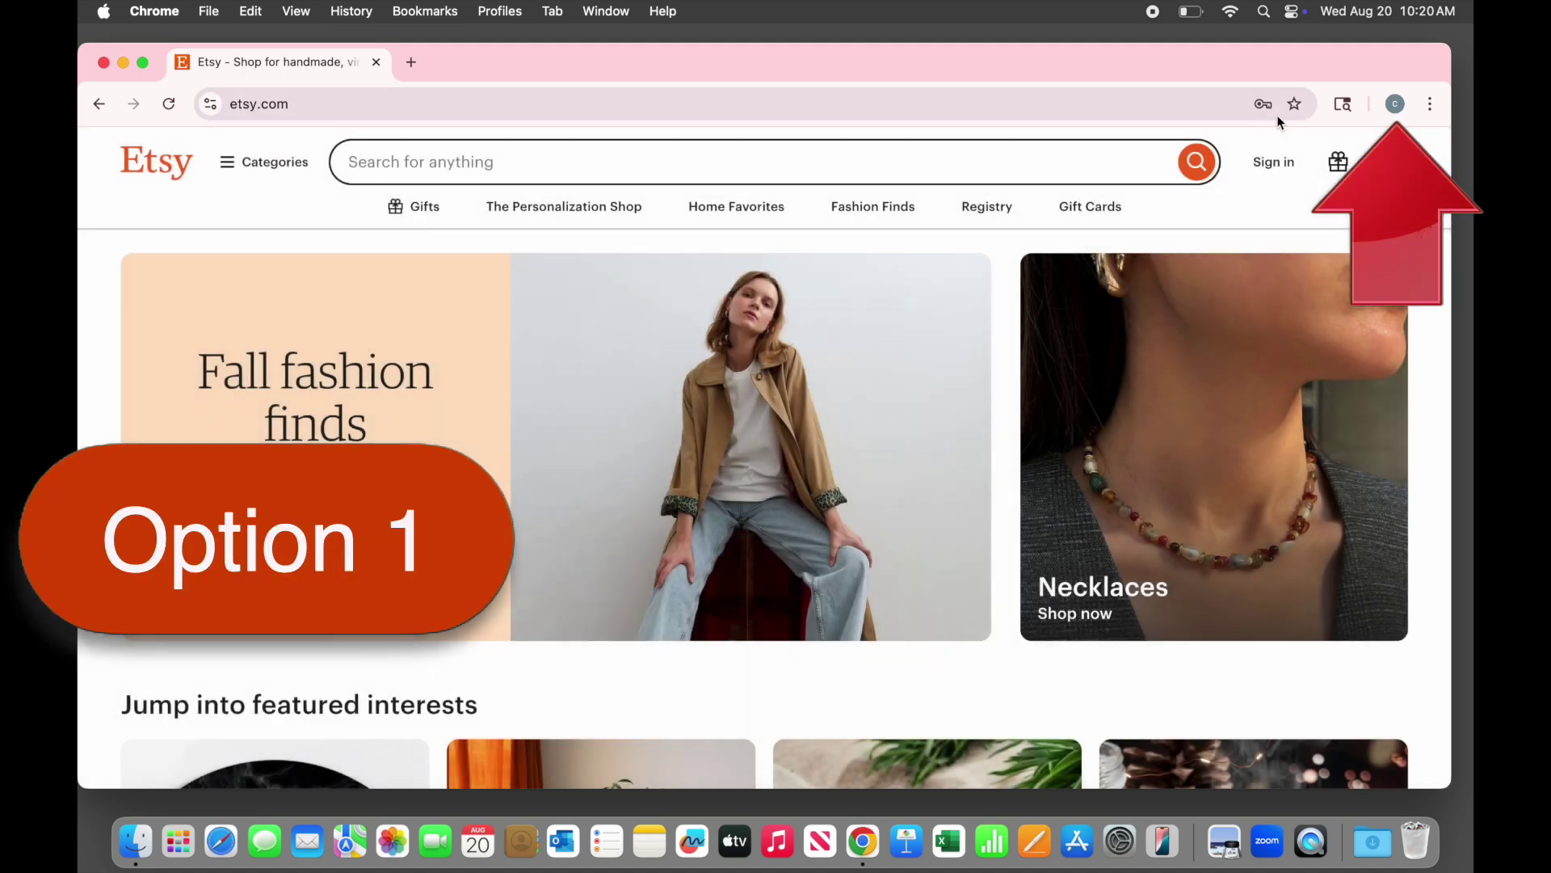
# Reach Google Password Manager through the profile menu's Autofill settings, then close both tabs
pyautogui.click(1396, 103)
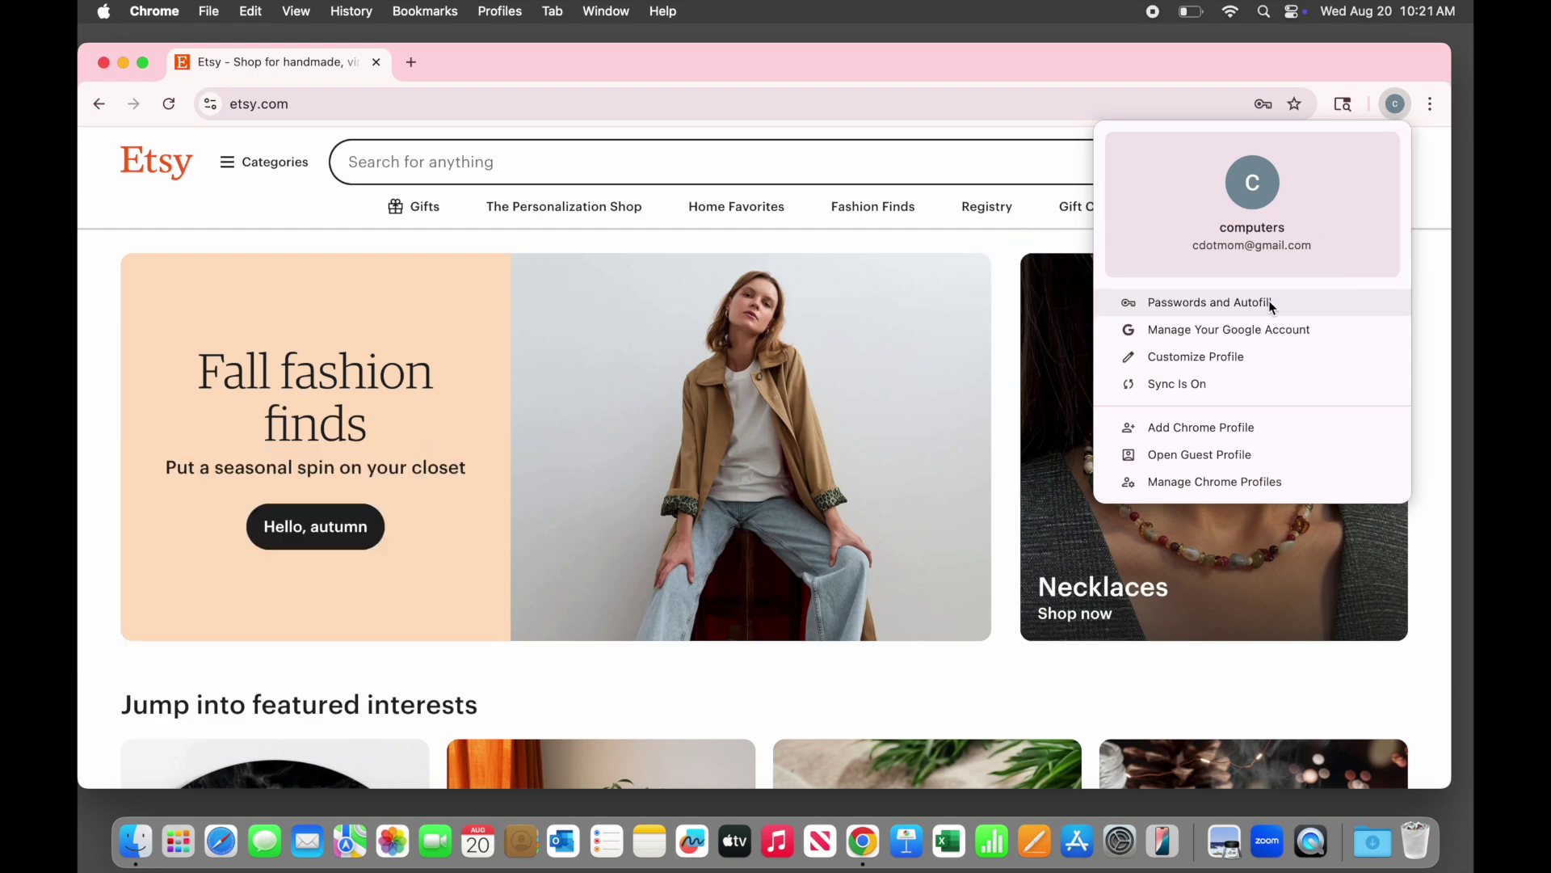
pyautogui.click(1270, 303)
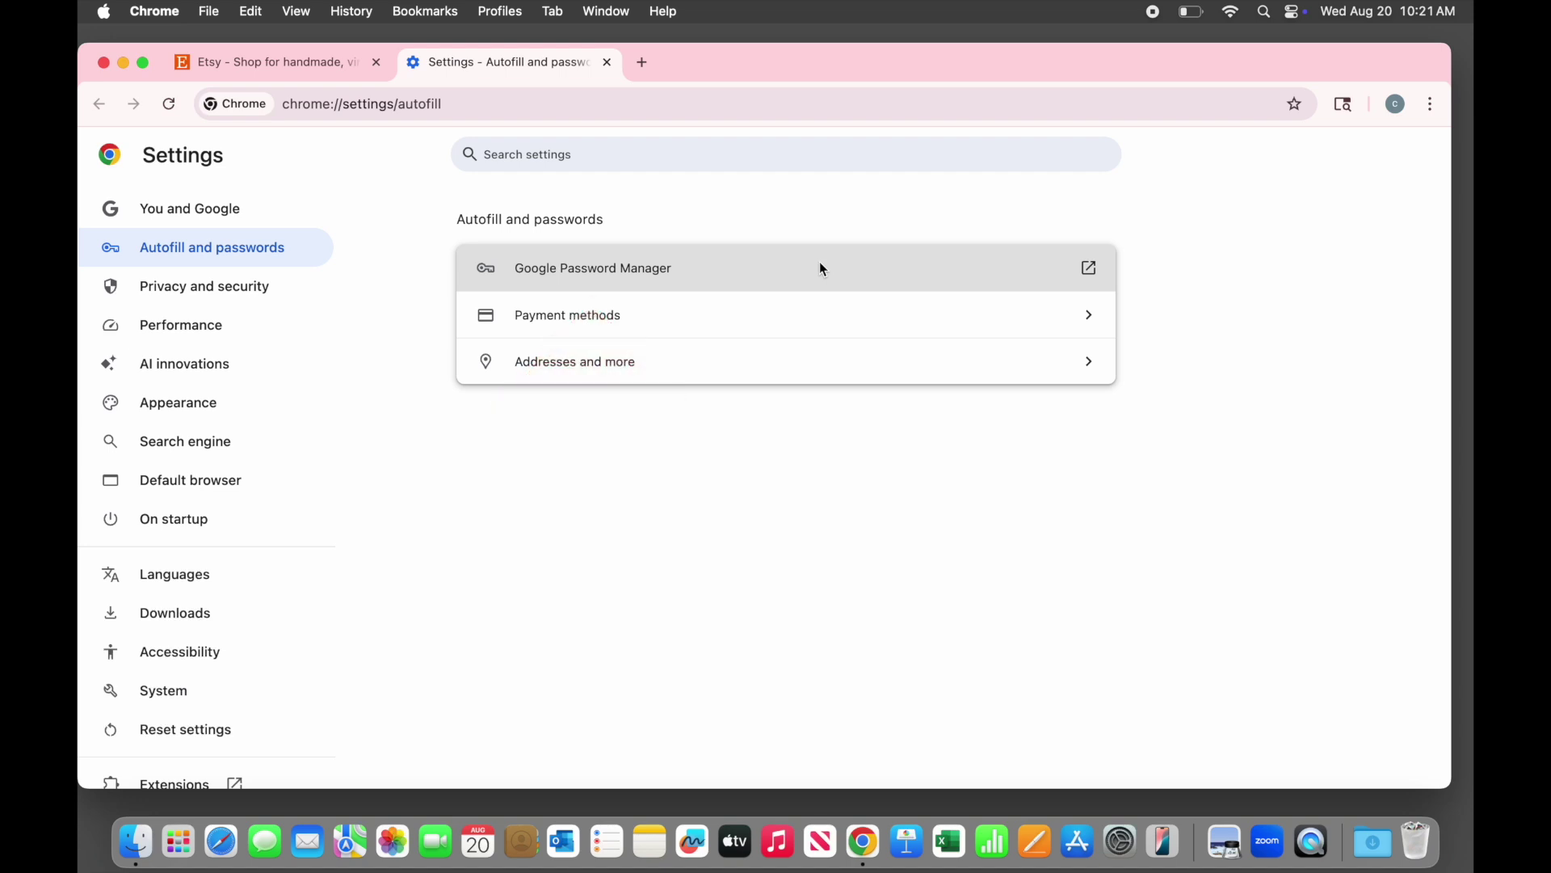
pyautogui.click(822, 269)
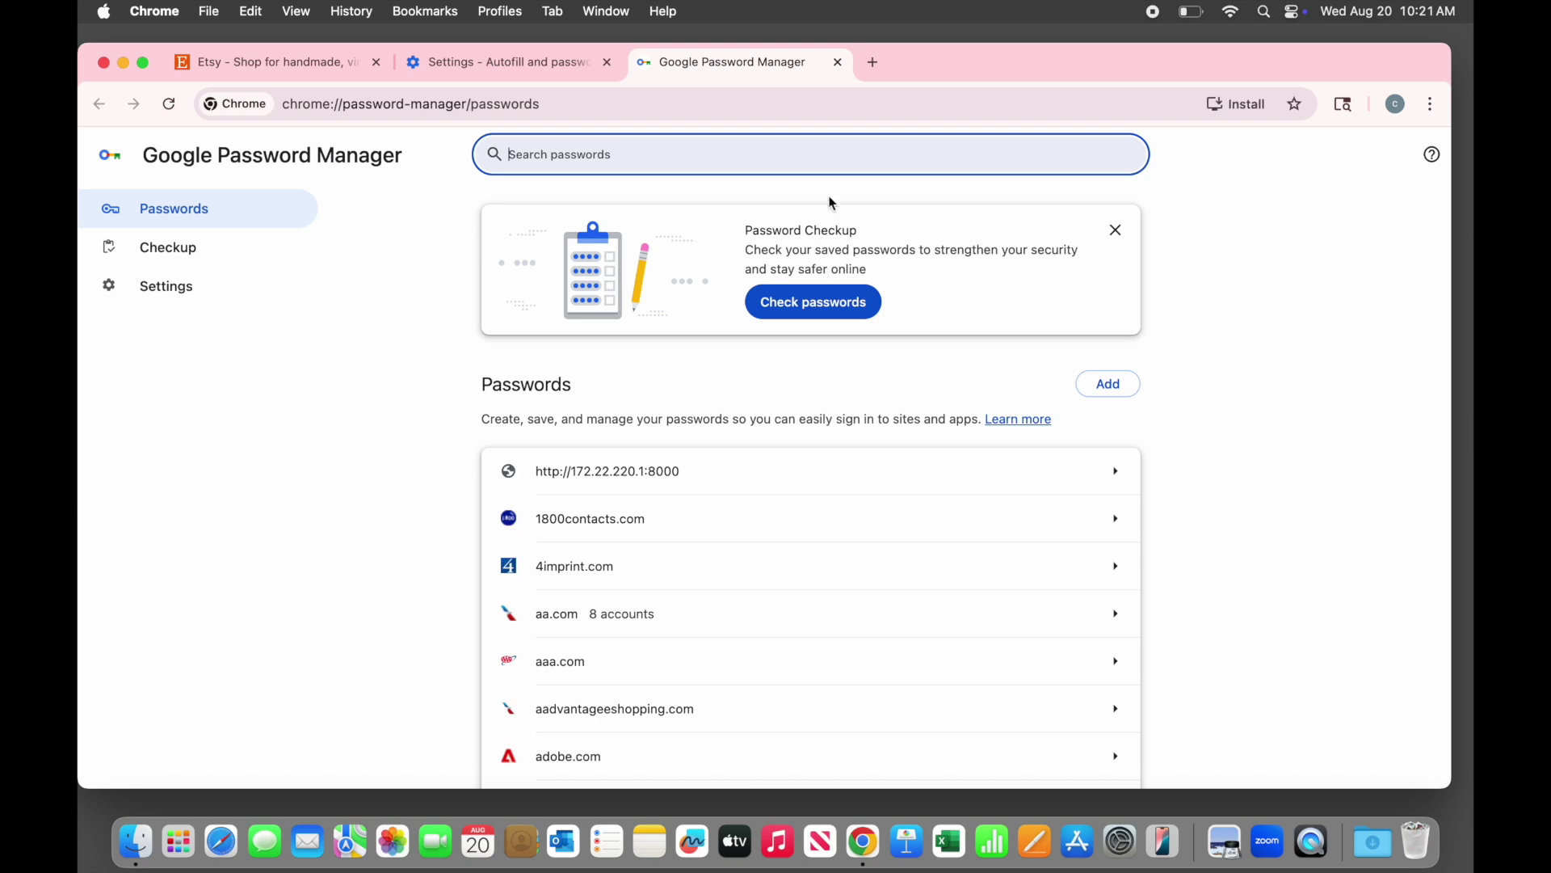
pyautogui.click(840, 62)
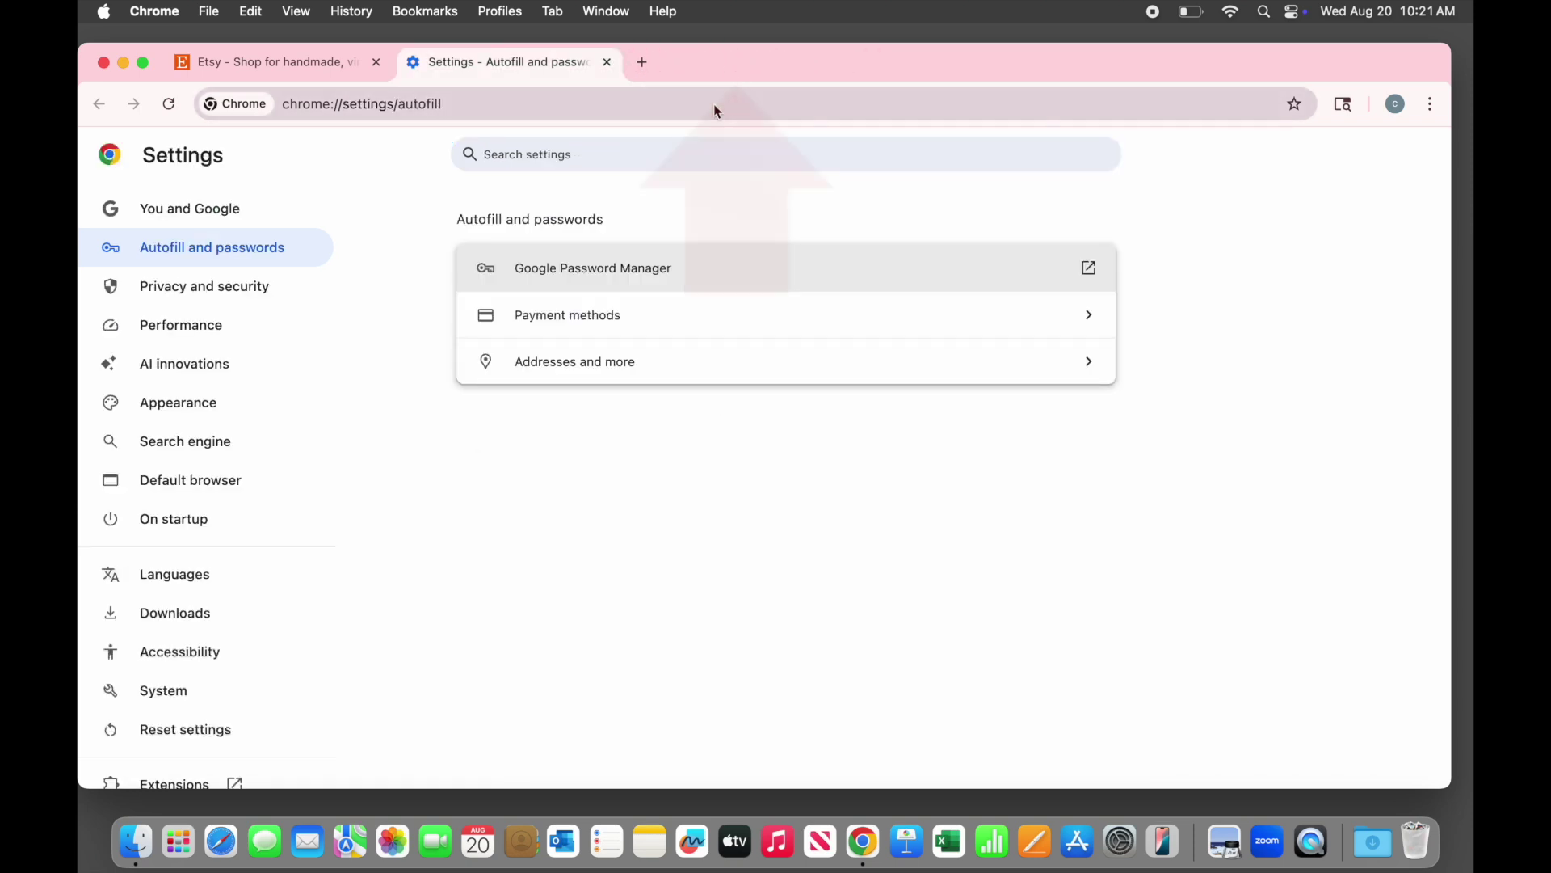
pyautogui.click(608, 63)
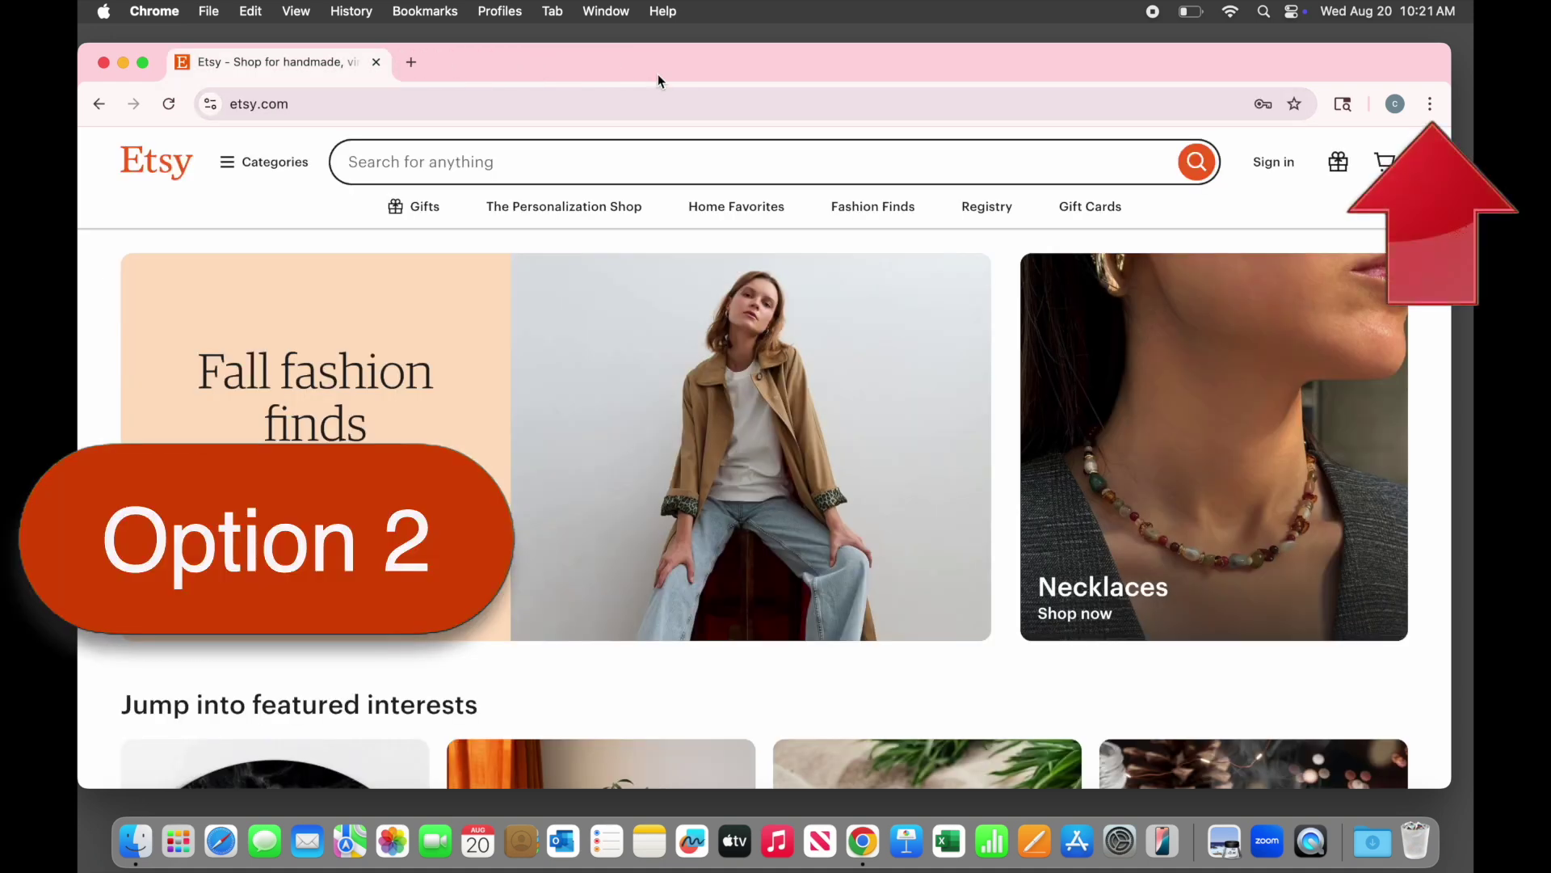
# Open Google Password Manager in a new tab via Passwords and Autofill in the Chrome menu
pyautogui.click(1431, 105)
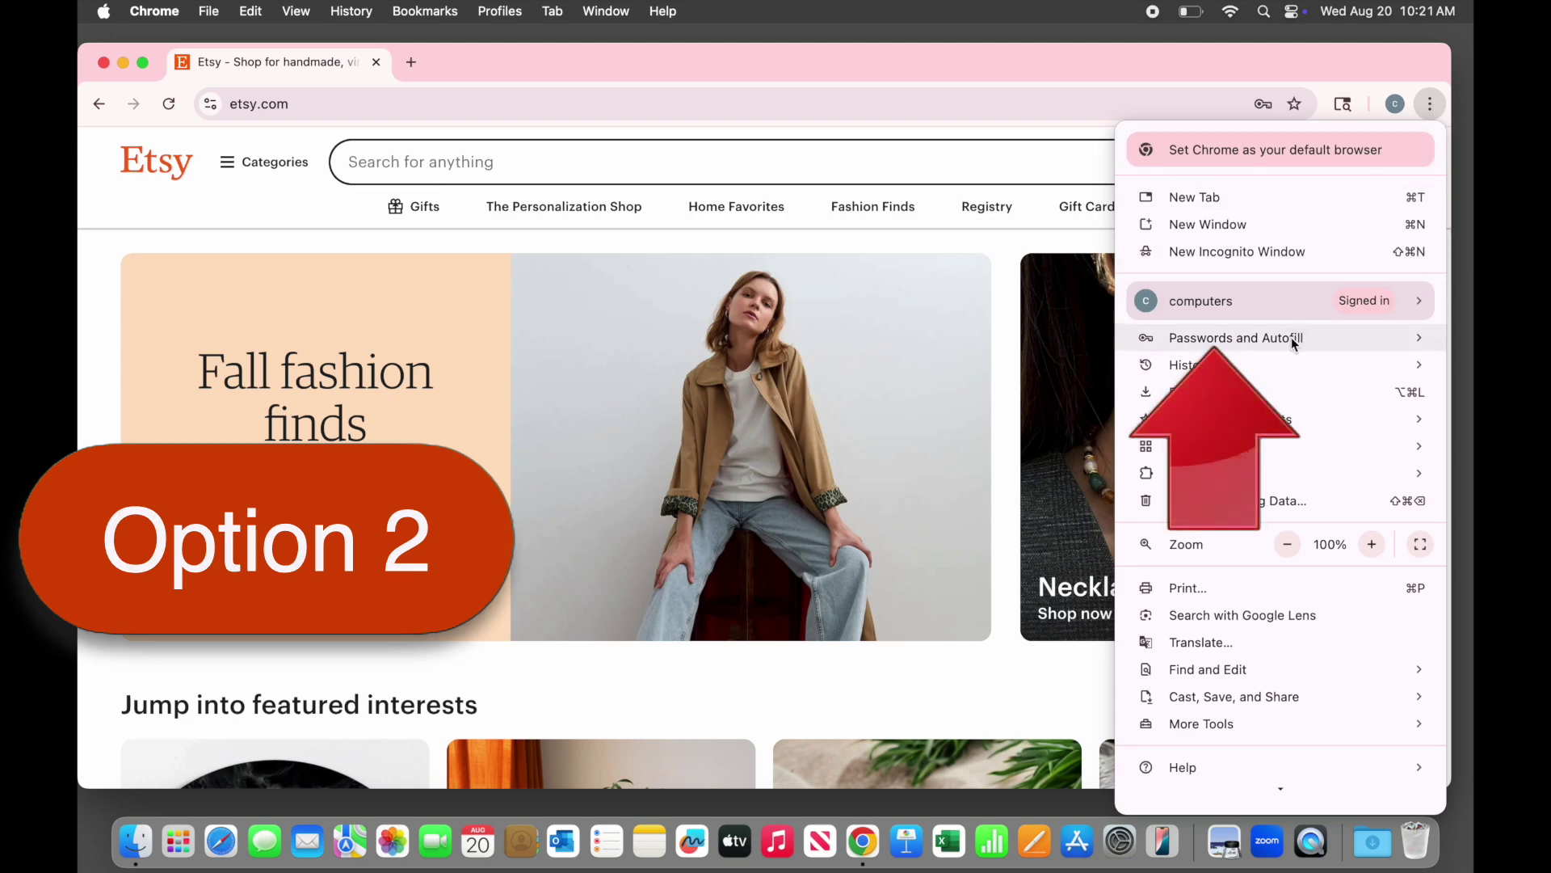
pyautogui.moveTo(1292, 339)
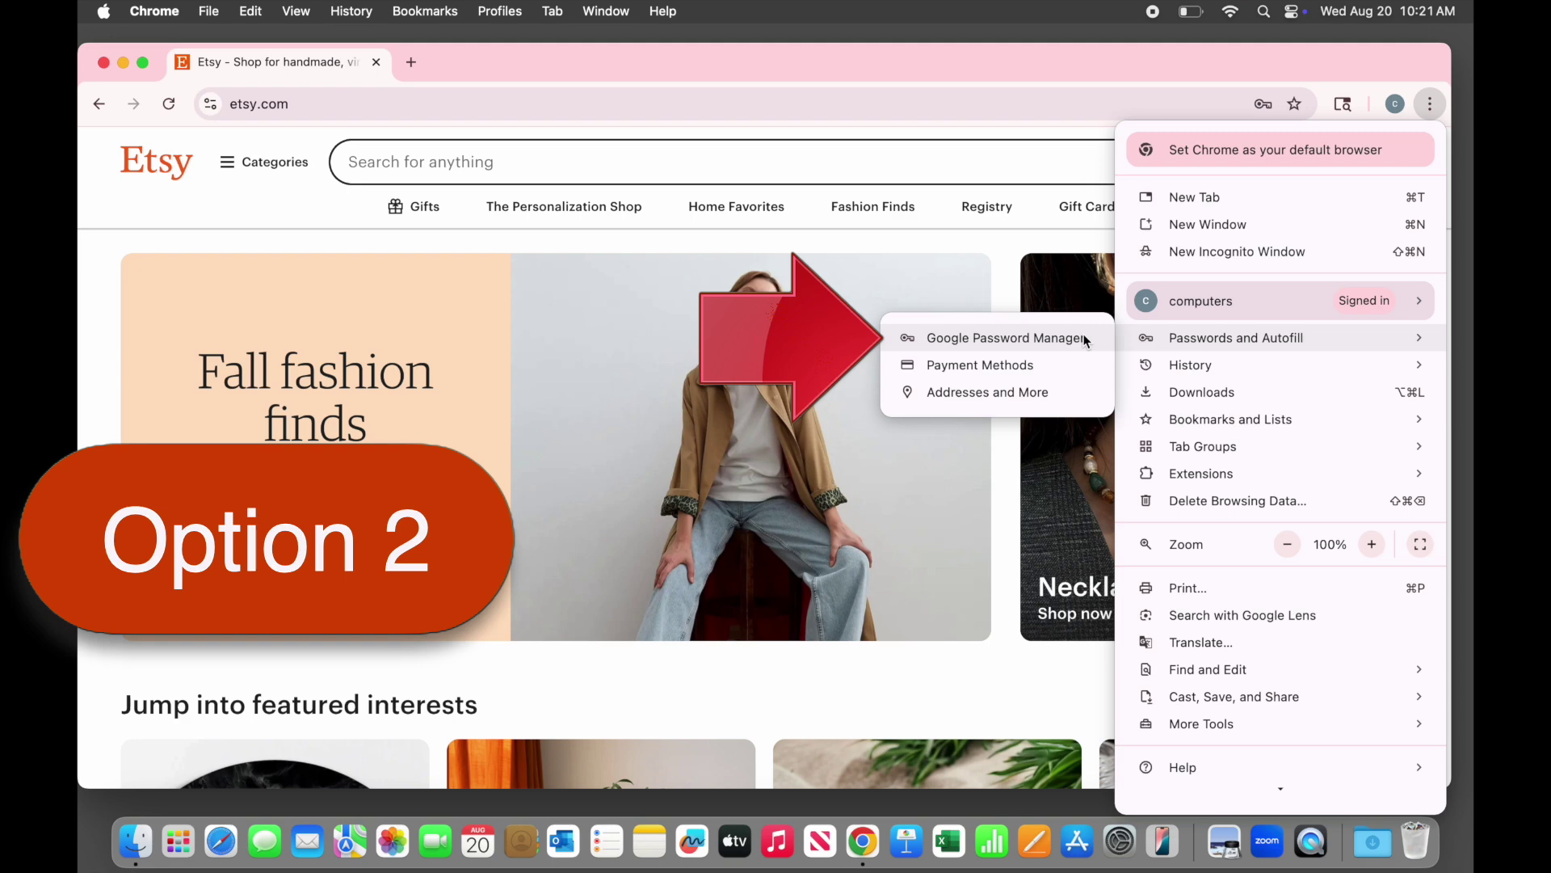
pyautogui.click(1004, 338)
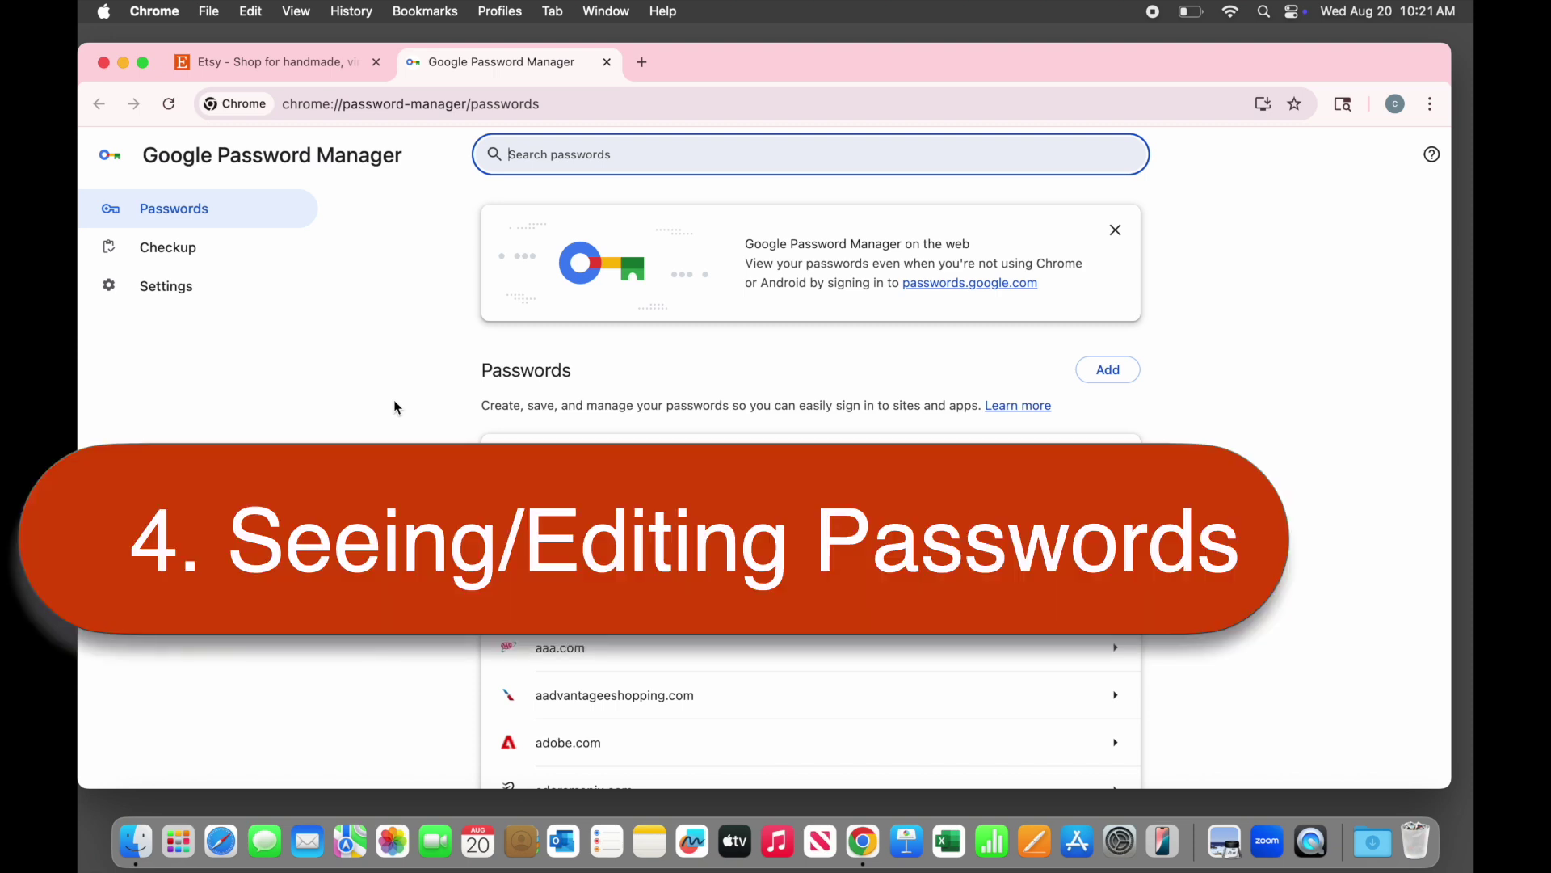
# Browse the saved logins, search 'pin', and open the pinterest.com entry
pyautogui.scroll(-12, 825, 607)
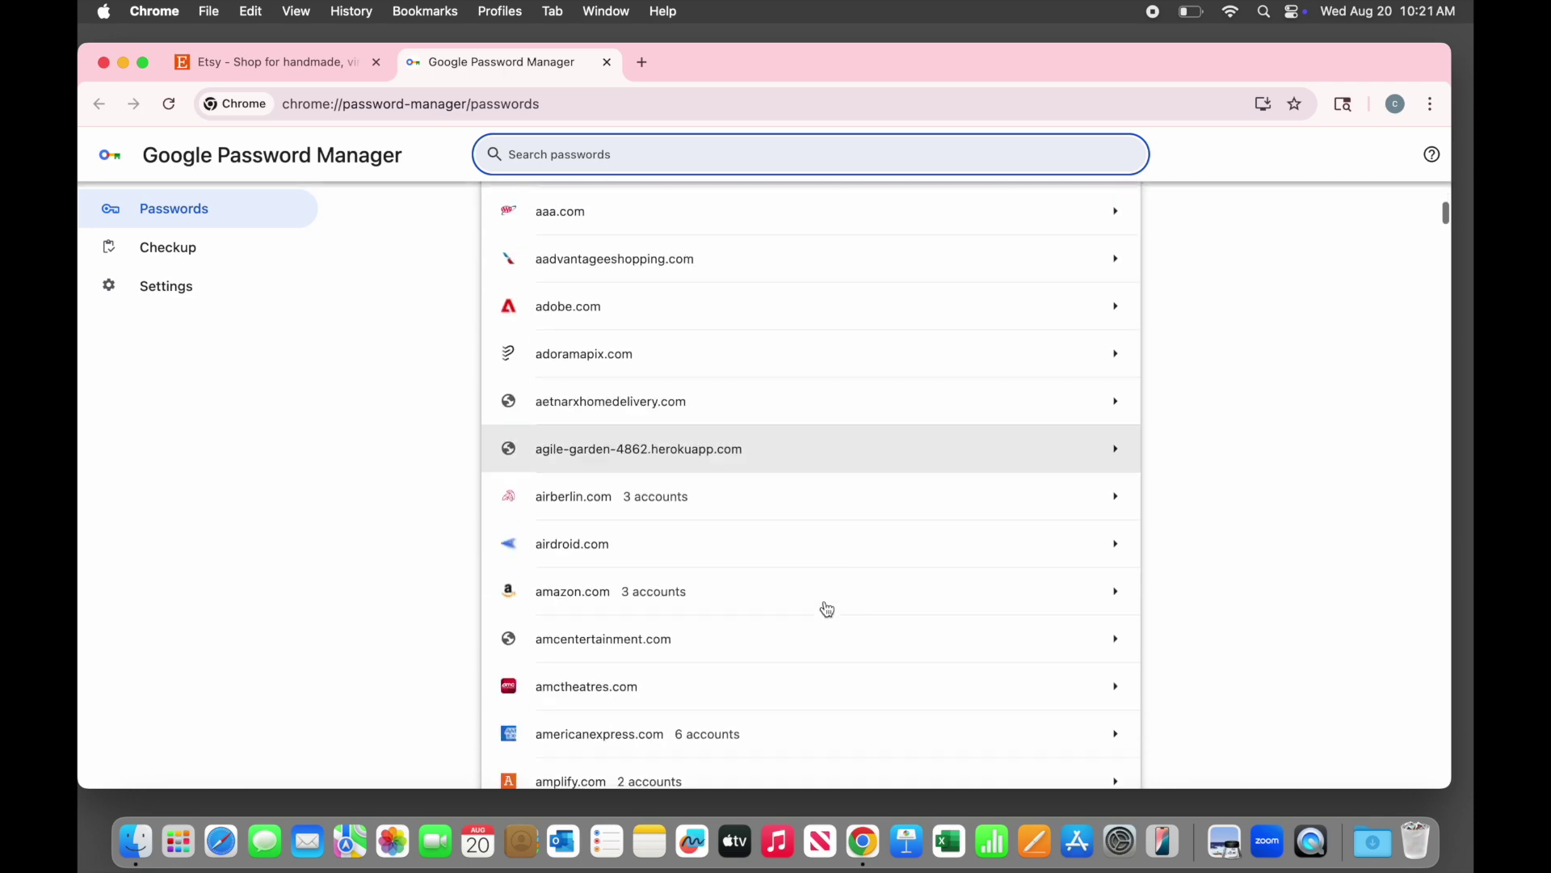
pyautogui.scroll(-20, 827, 609)
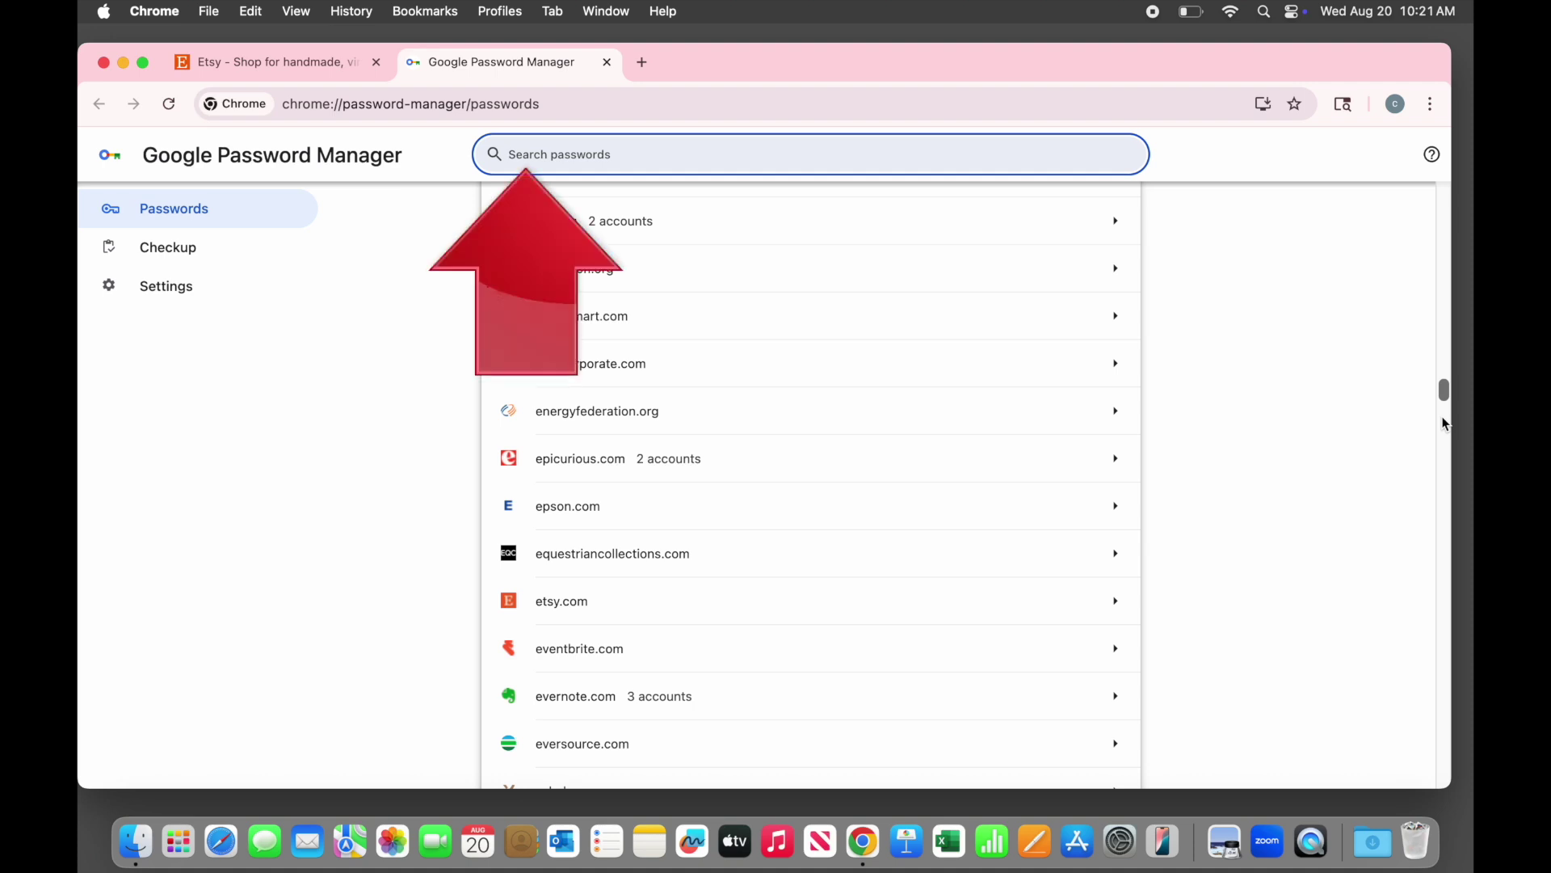
pyautogui.scroll(4, 1445, 425)
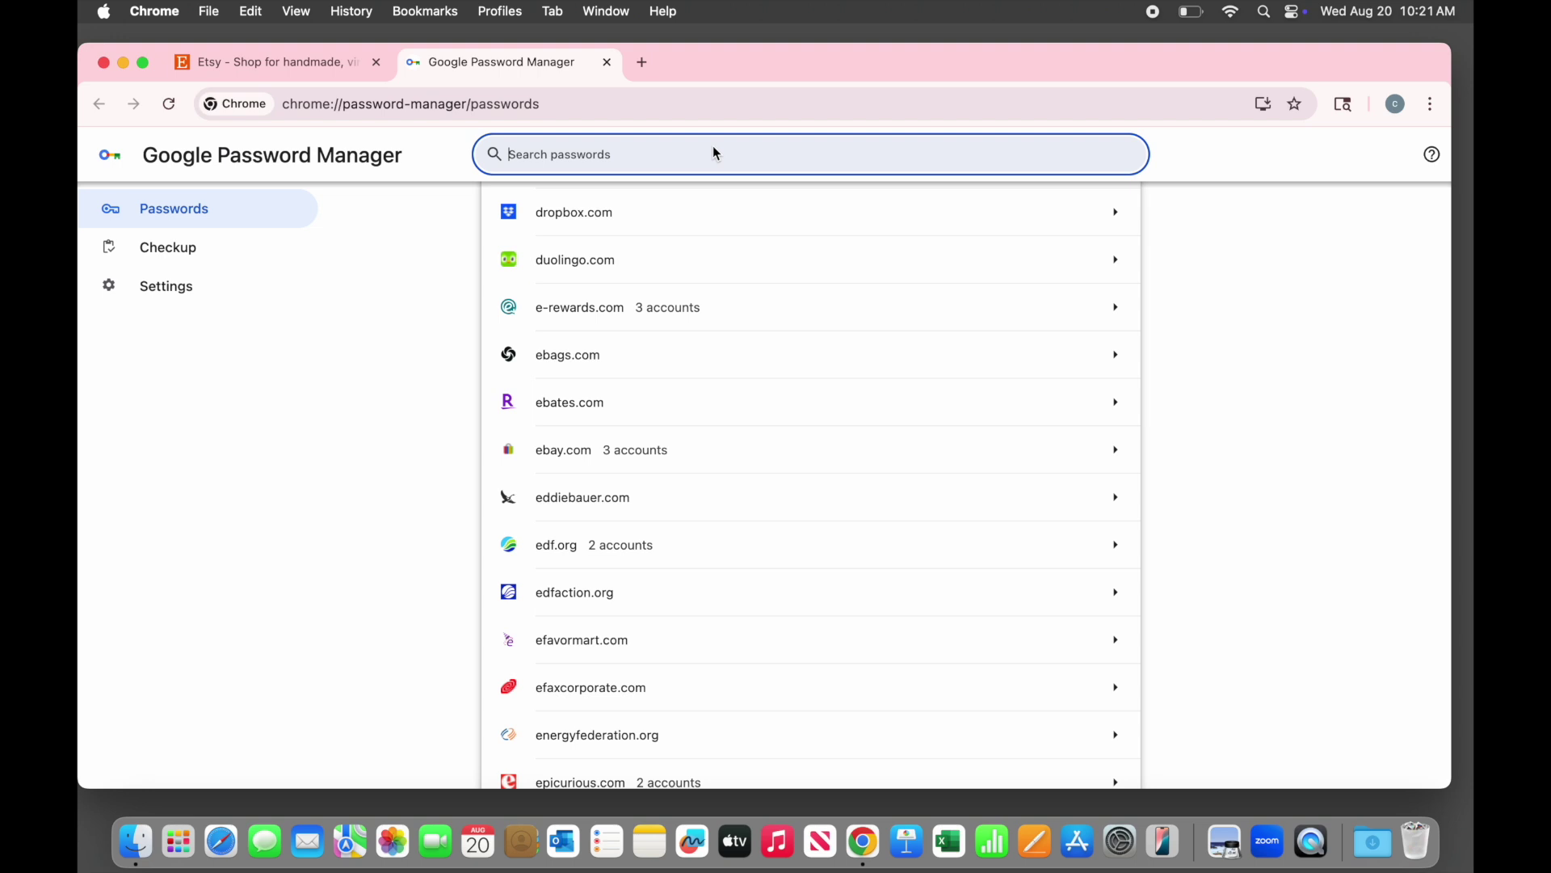
pyautogui.write('pin')
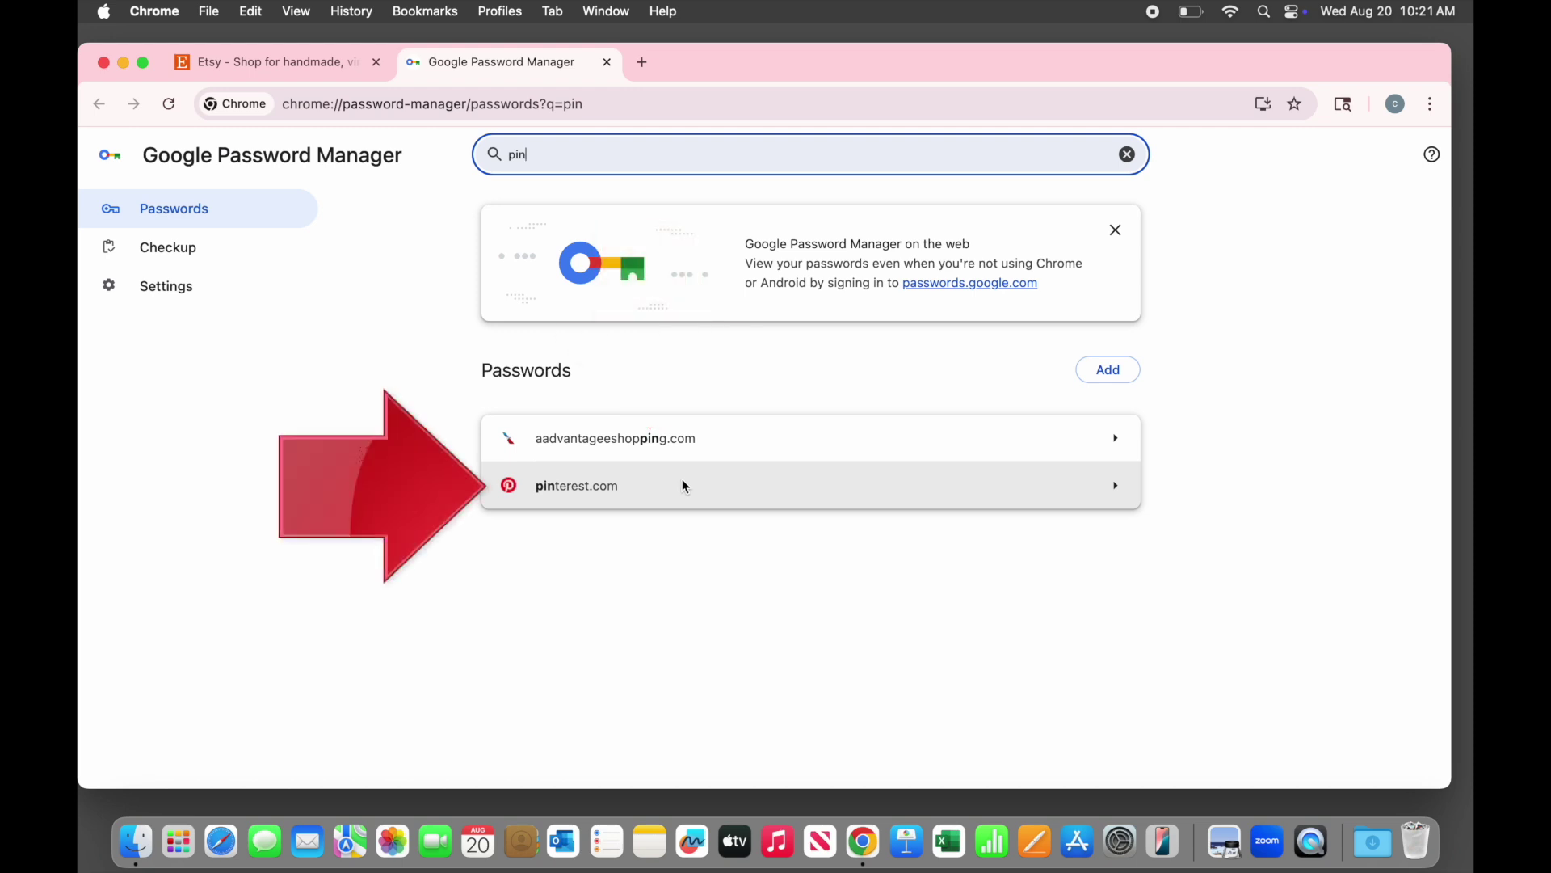
pyautogui.click(685, 485)
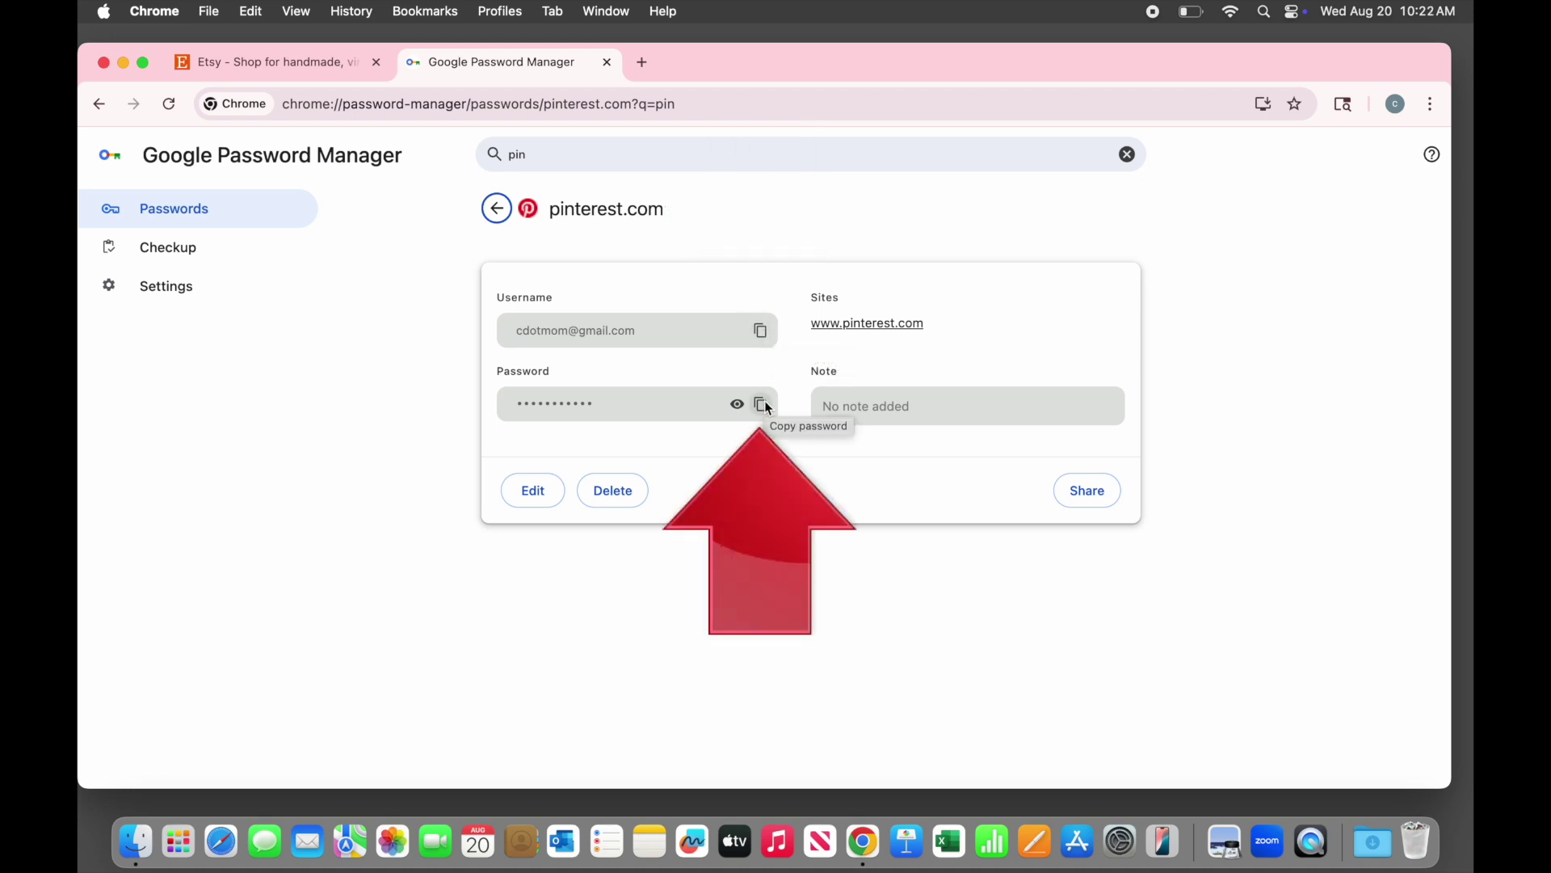
# Show the pinterest.com password in plain text and begin editing that login
pyautogui.click(738, 404)
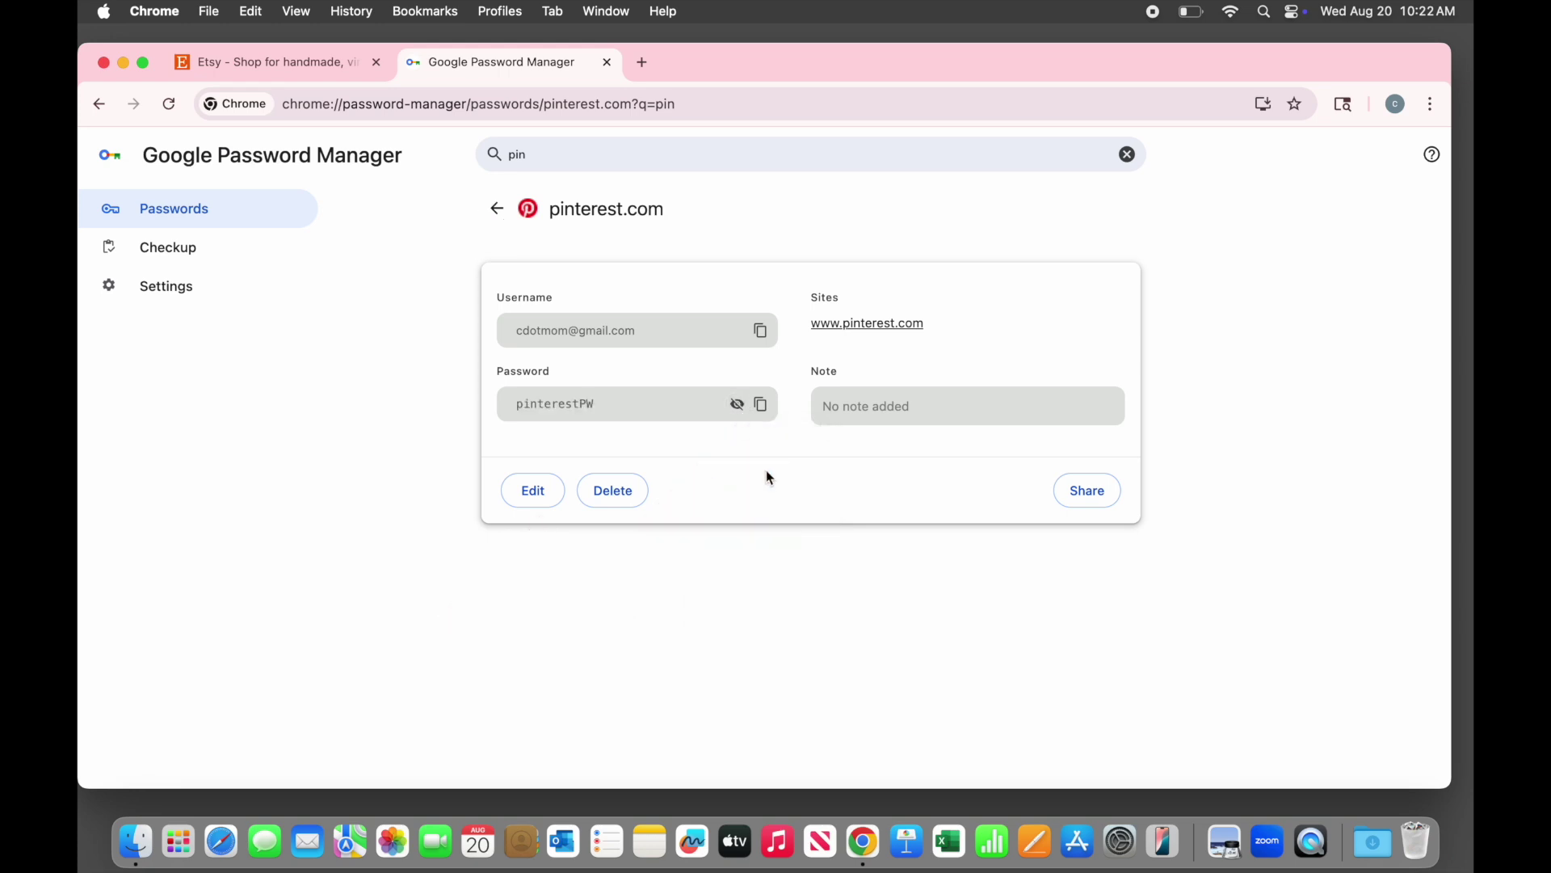
pyautogui.click(534, 490)
# Save the note 'this is a fake account' on pinterest.com and clear the 'pin' search
pyautogui.click(663, 596)
pyautogui.write('this is a fake account')
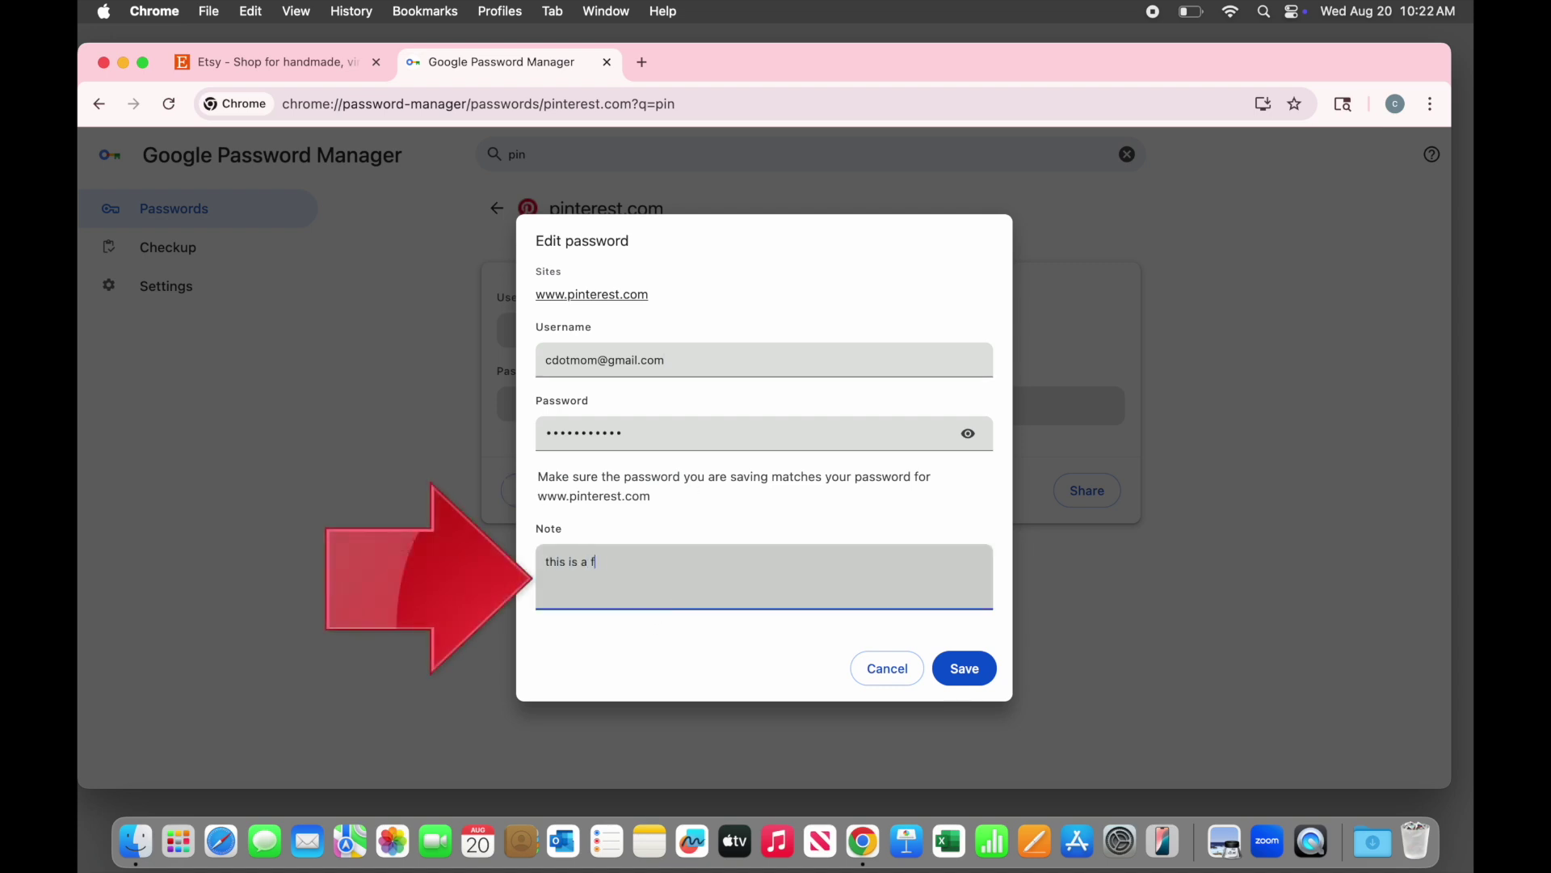
pyautogui.click(966, 668)
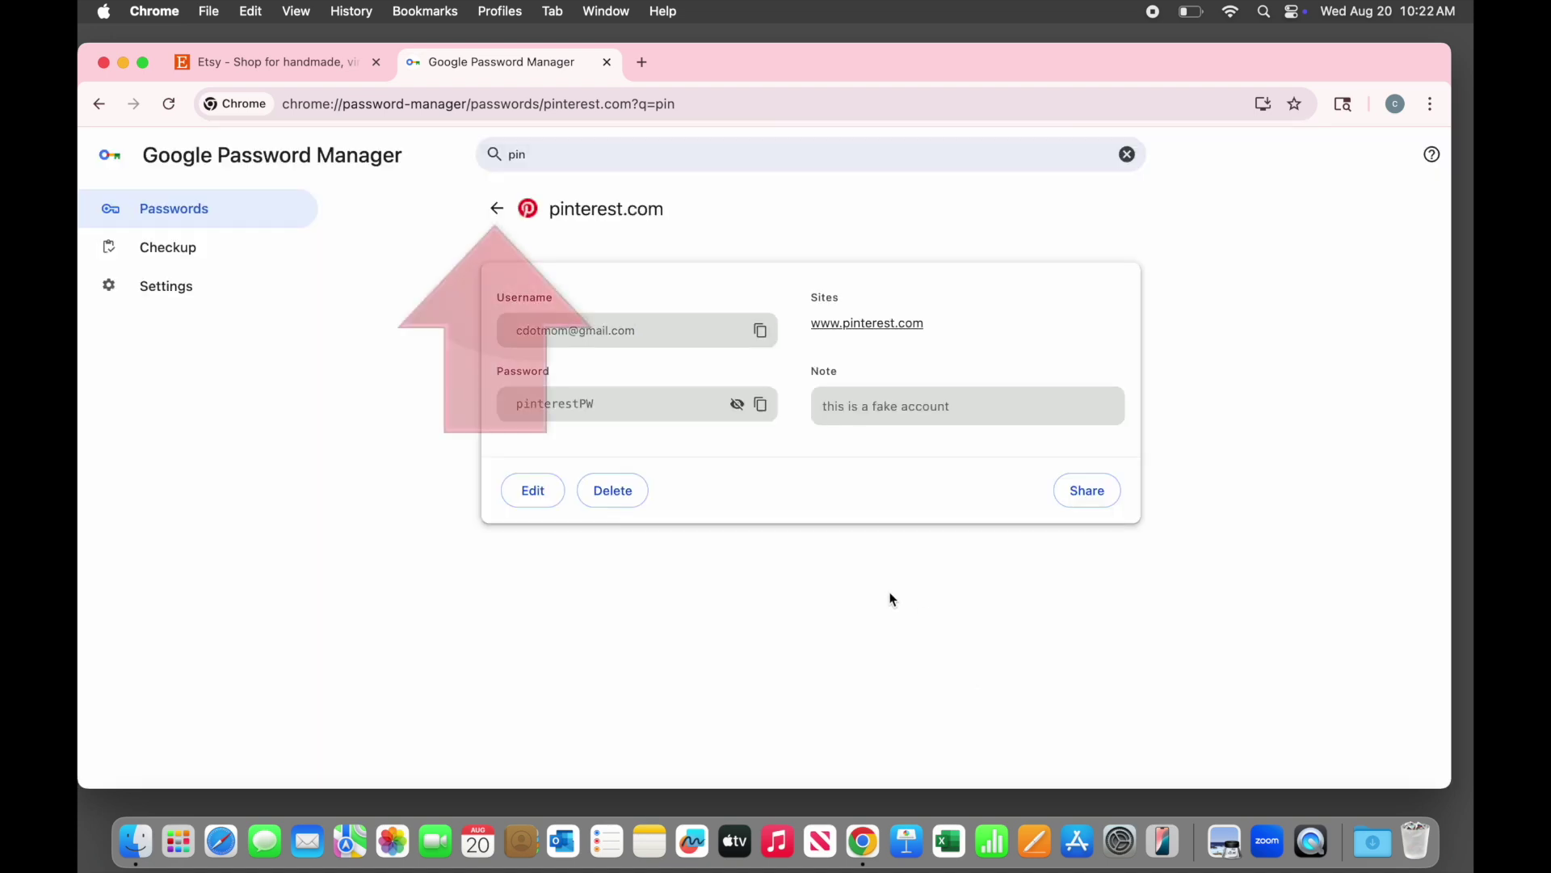
pyautogui.click(497, 209)
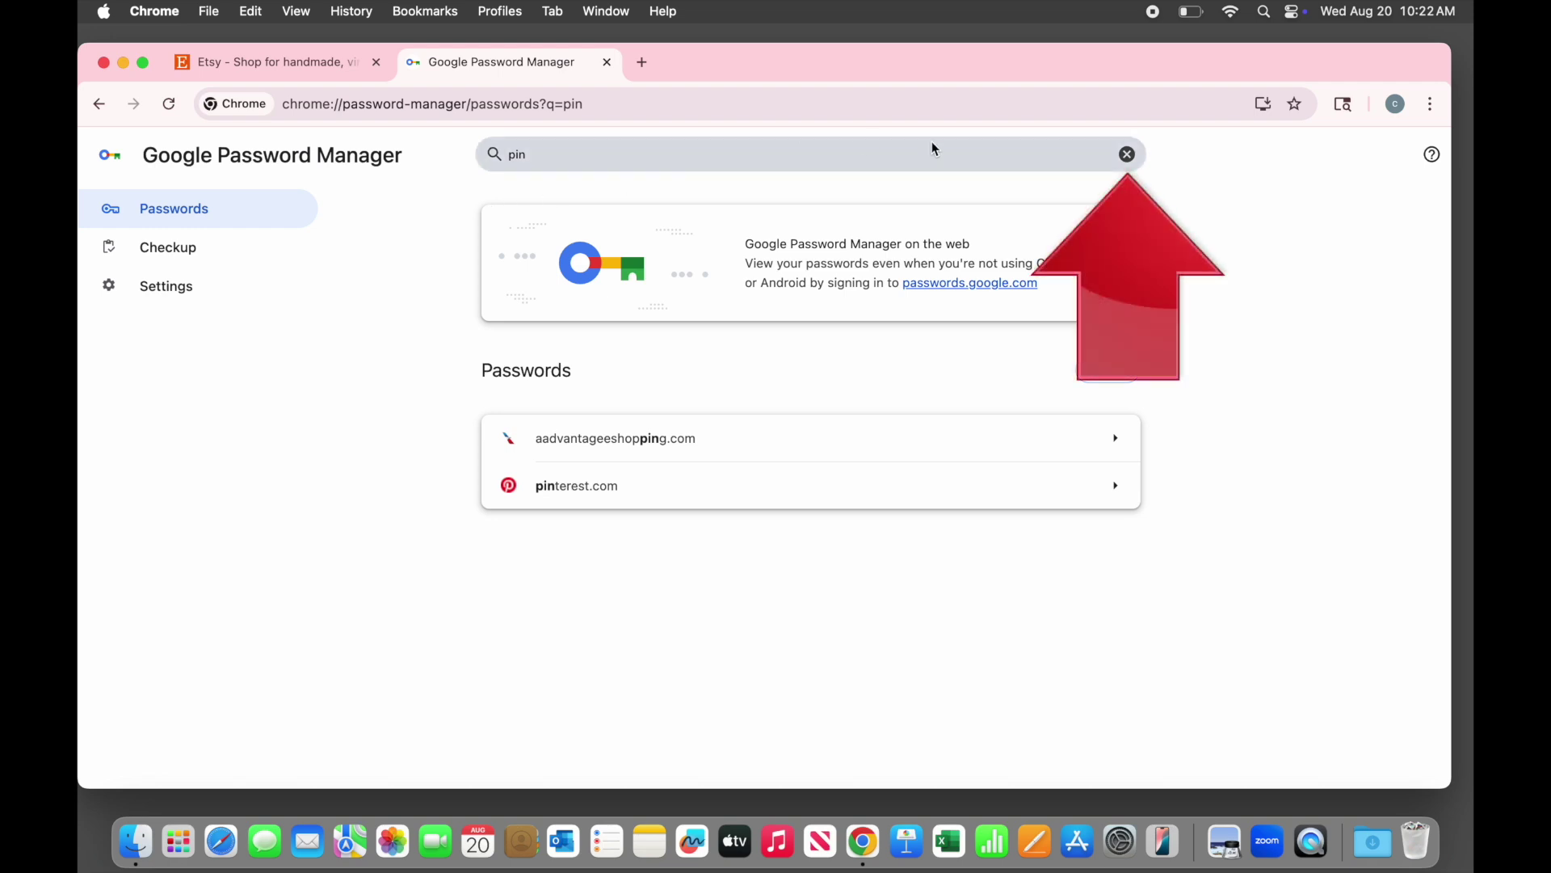
pyautogui.click(1127, 154)
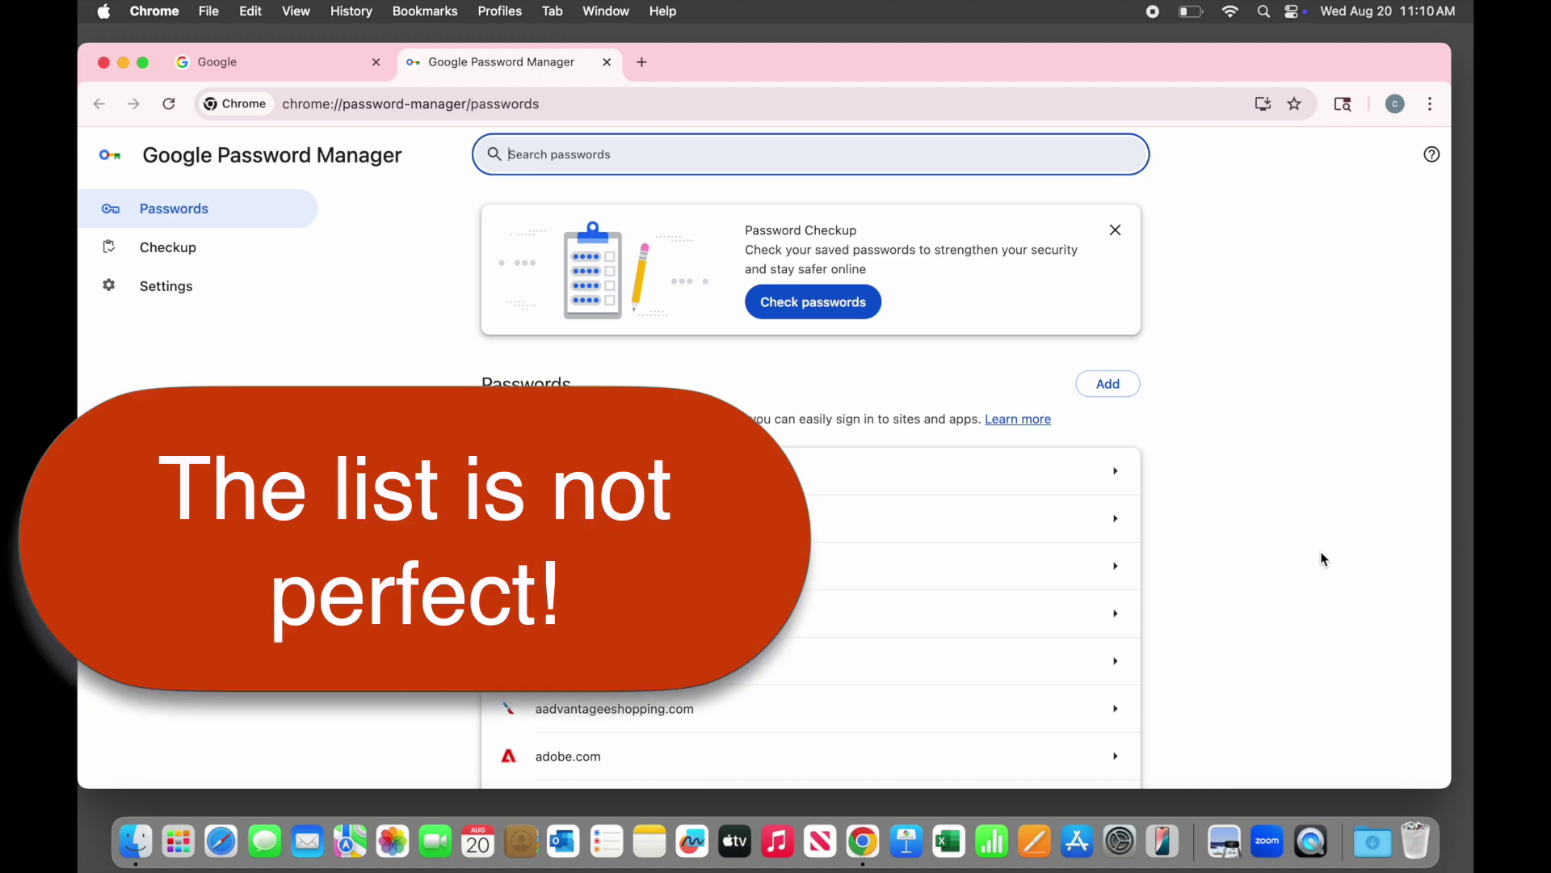
# Scroll down the passwords list and open the citi.com entry with its multiple saved accounts
pyautogui.scroll(-10, 1323, 559)
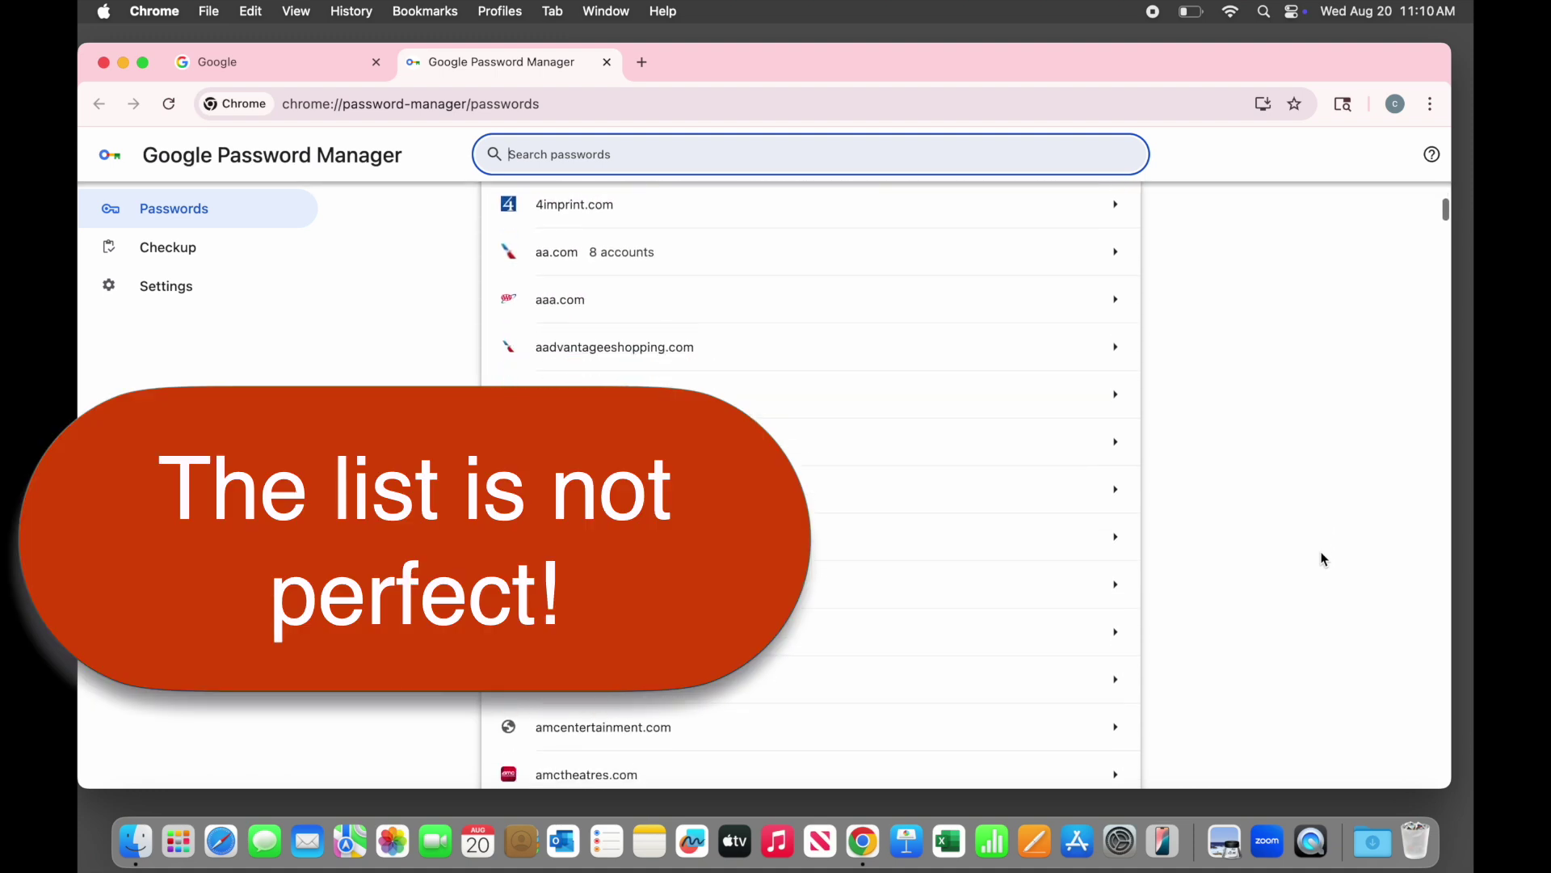
pyautogui.scroll(-20, 1322, 559)
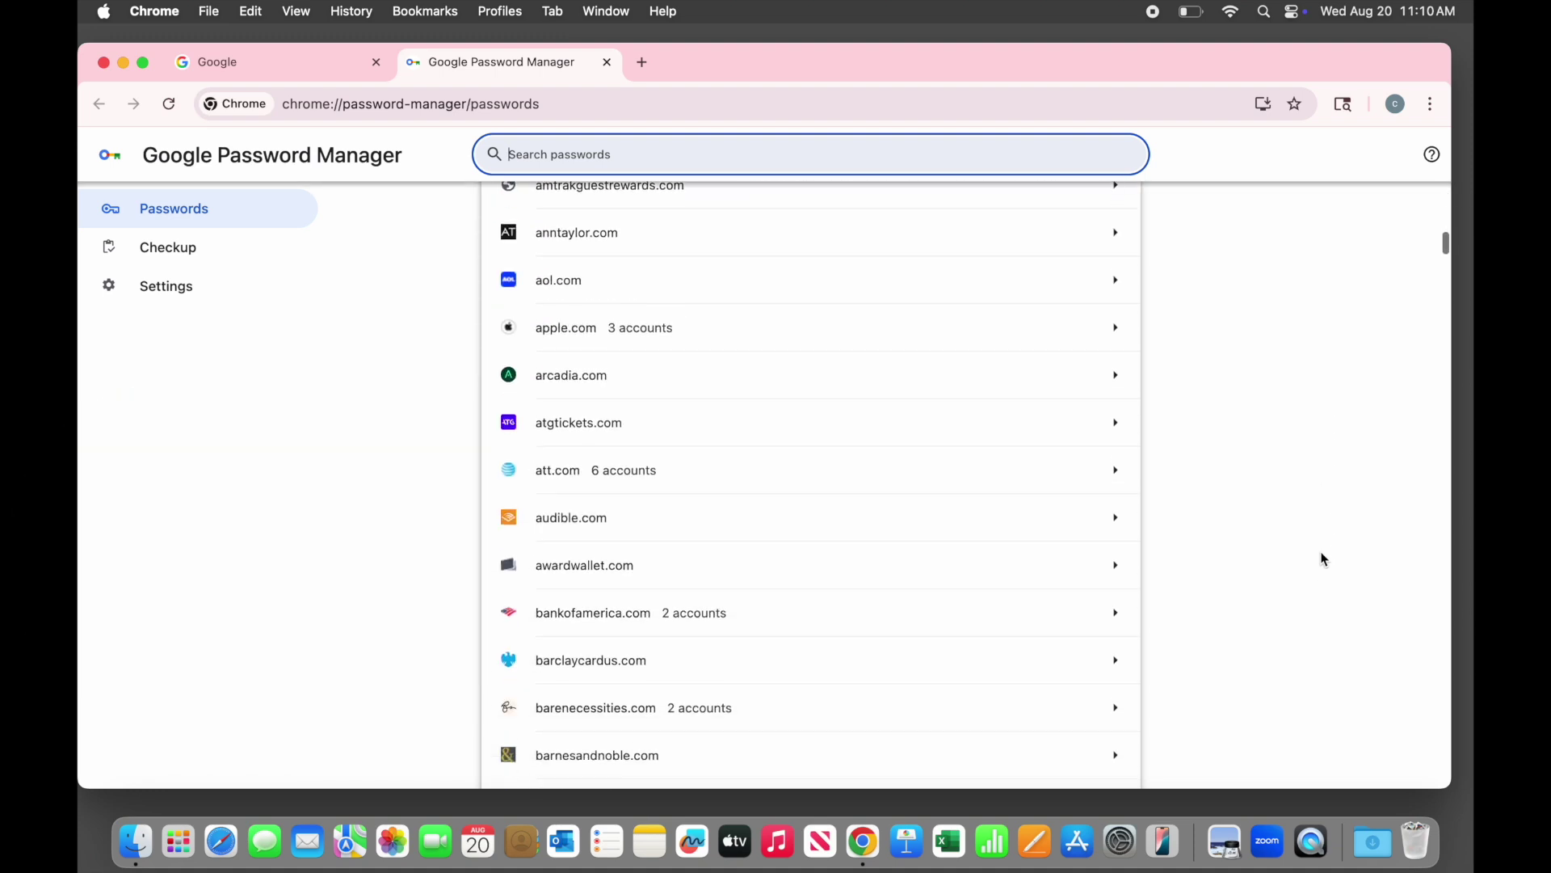
pyautogui.scroll(-10, 1323, 559)
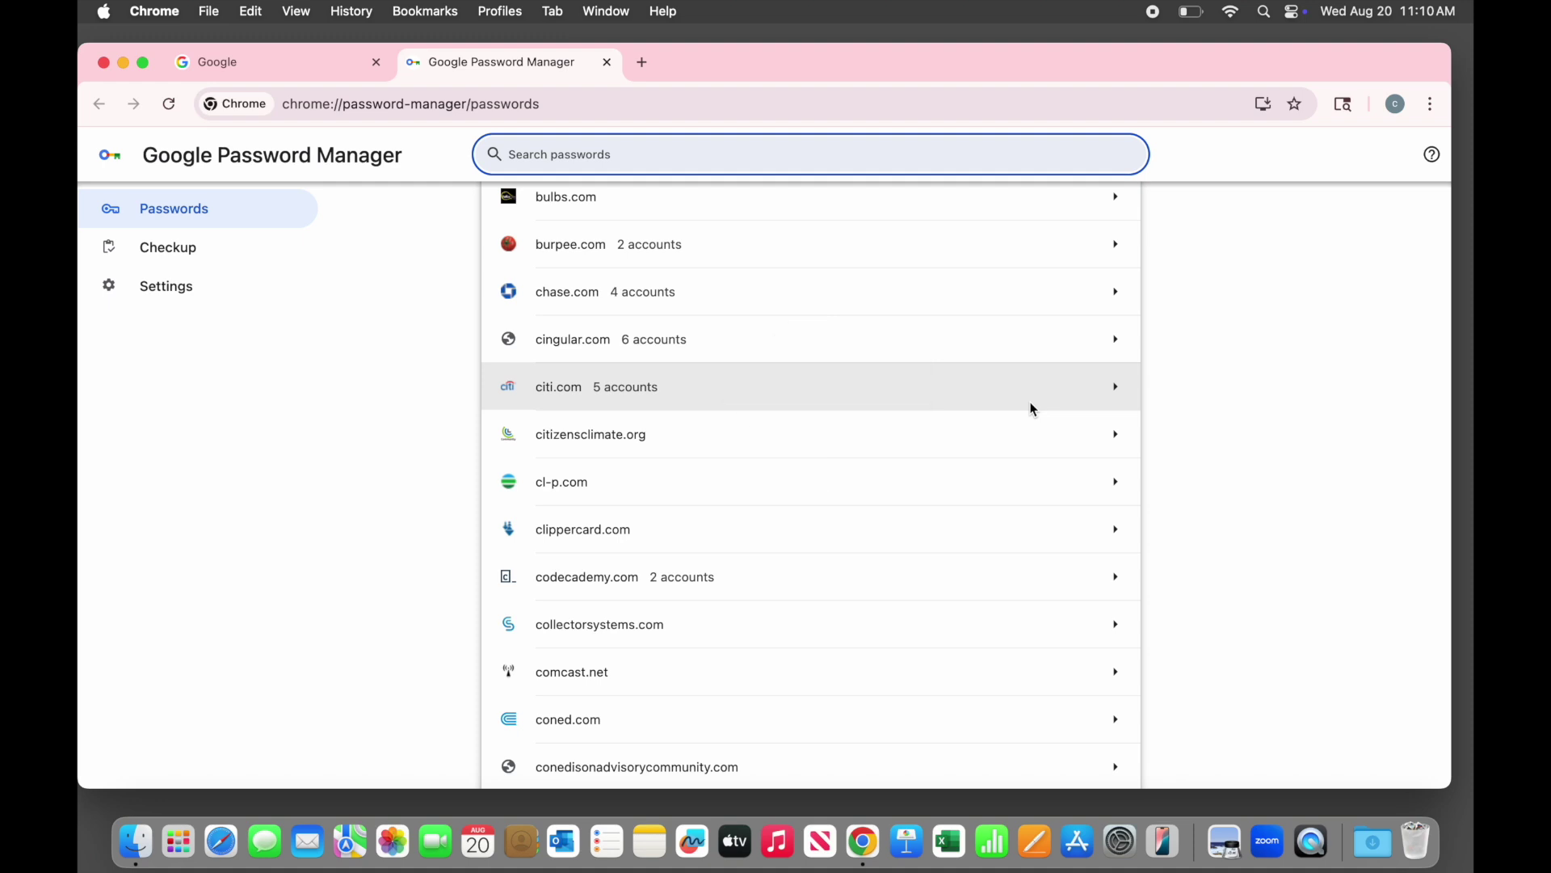
pyautogui.click(1034, 408)
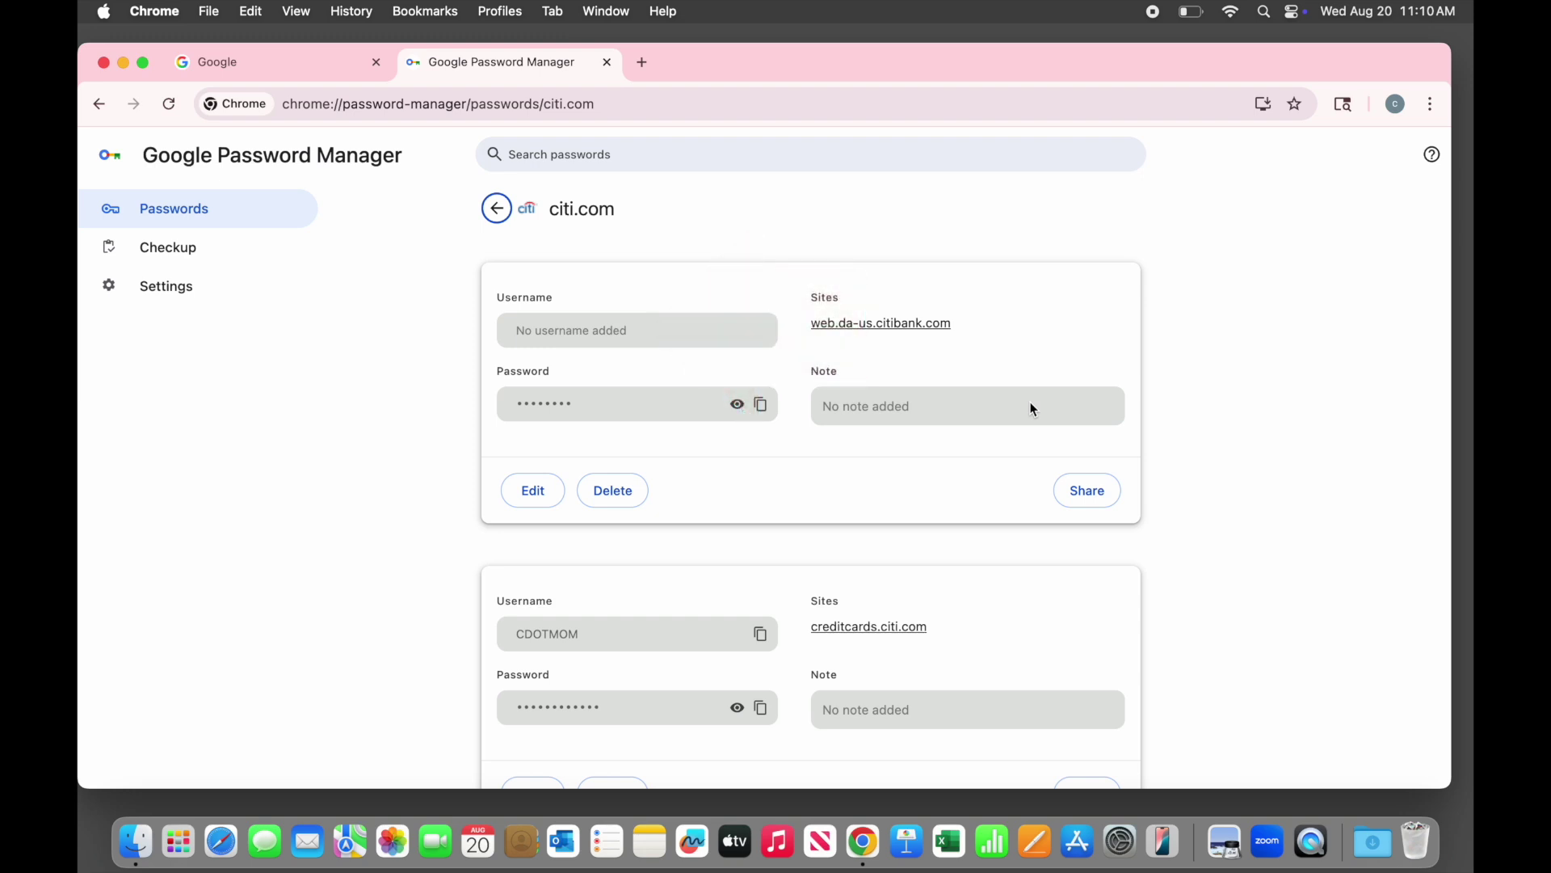
pyautogui.scroll(-4, 326, 485)
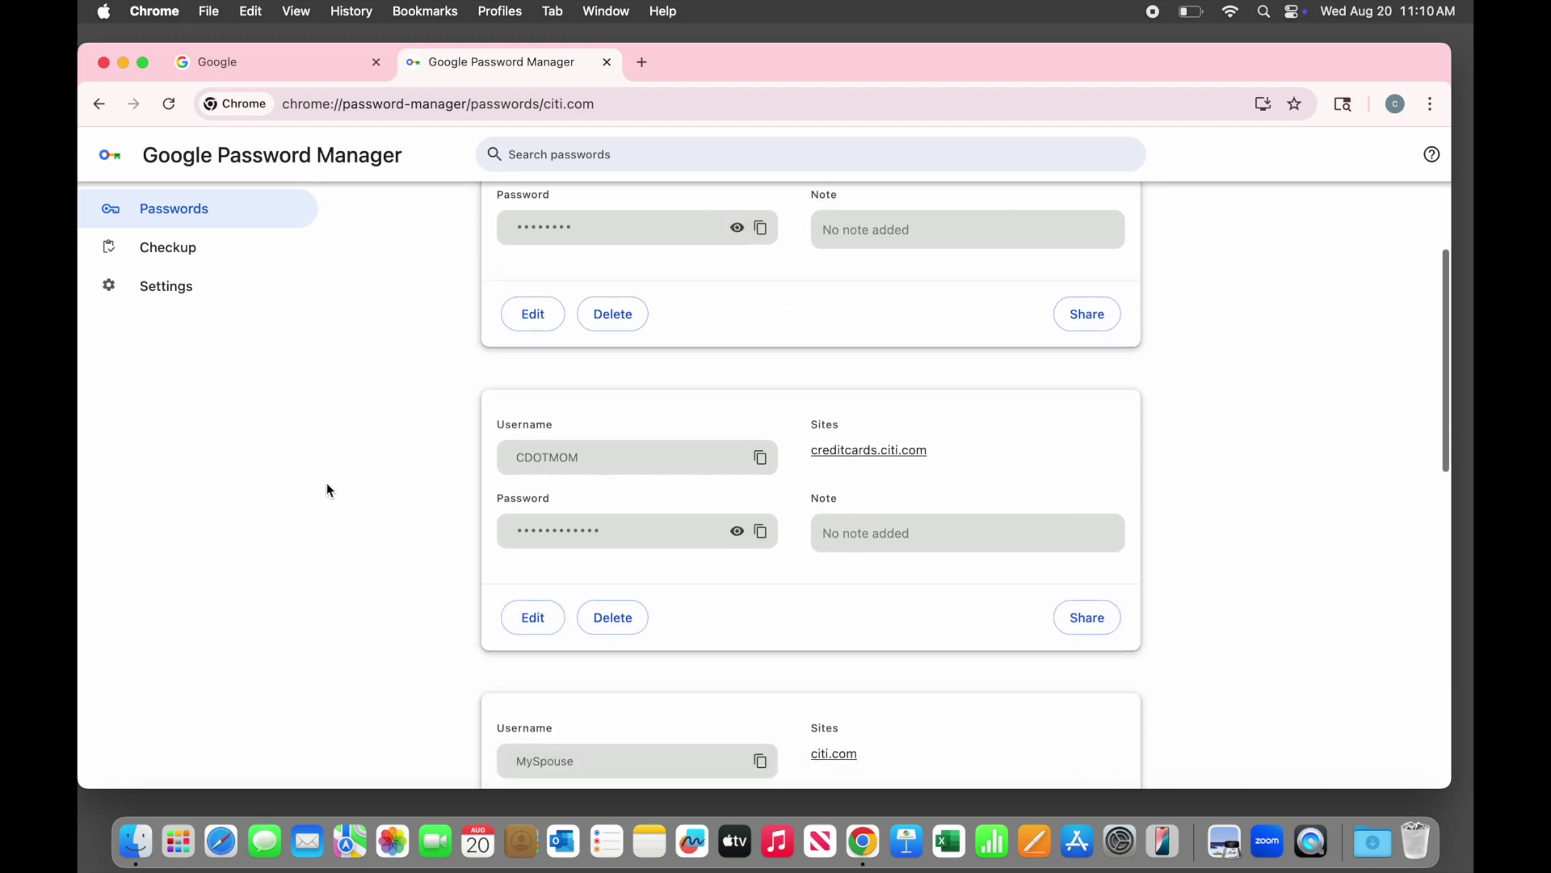
pyautogui.scroll(-3, 327, 484)
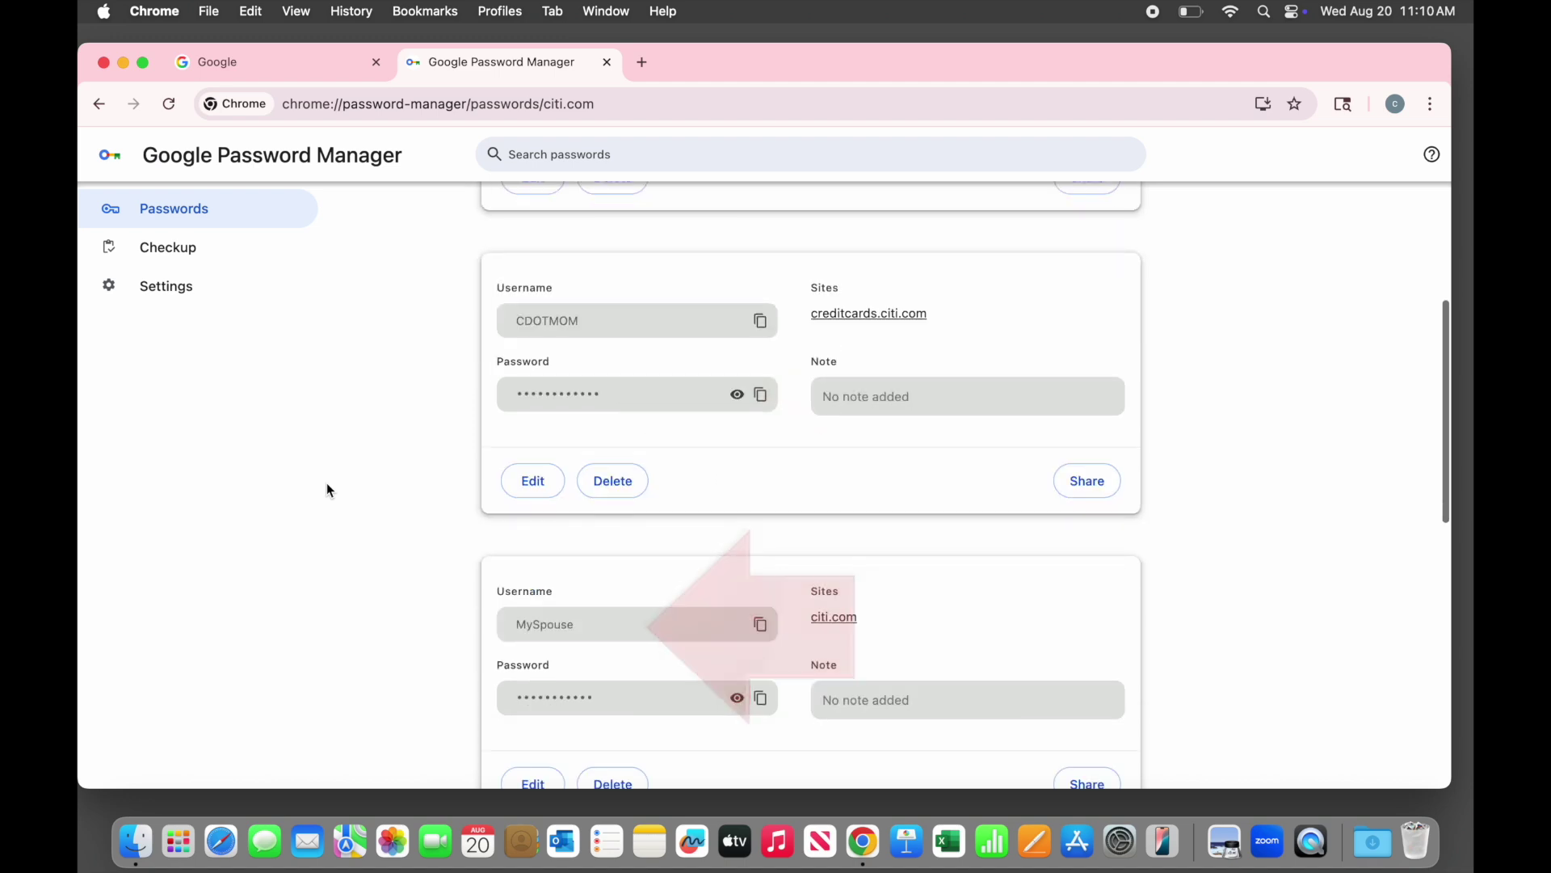
pyautogui.scroll(-10, 327, 485)
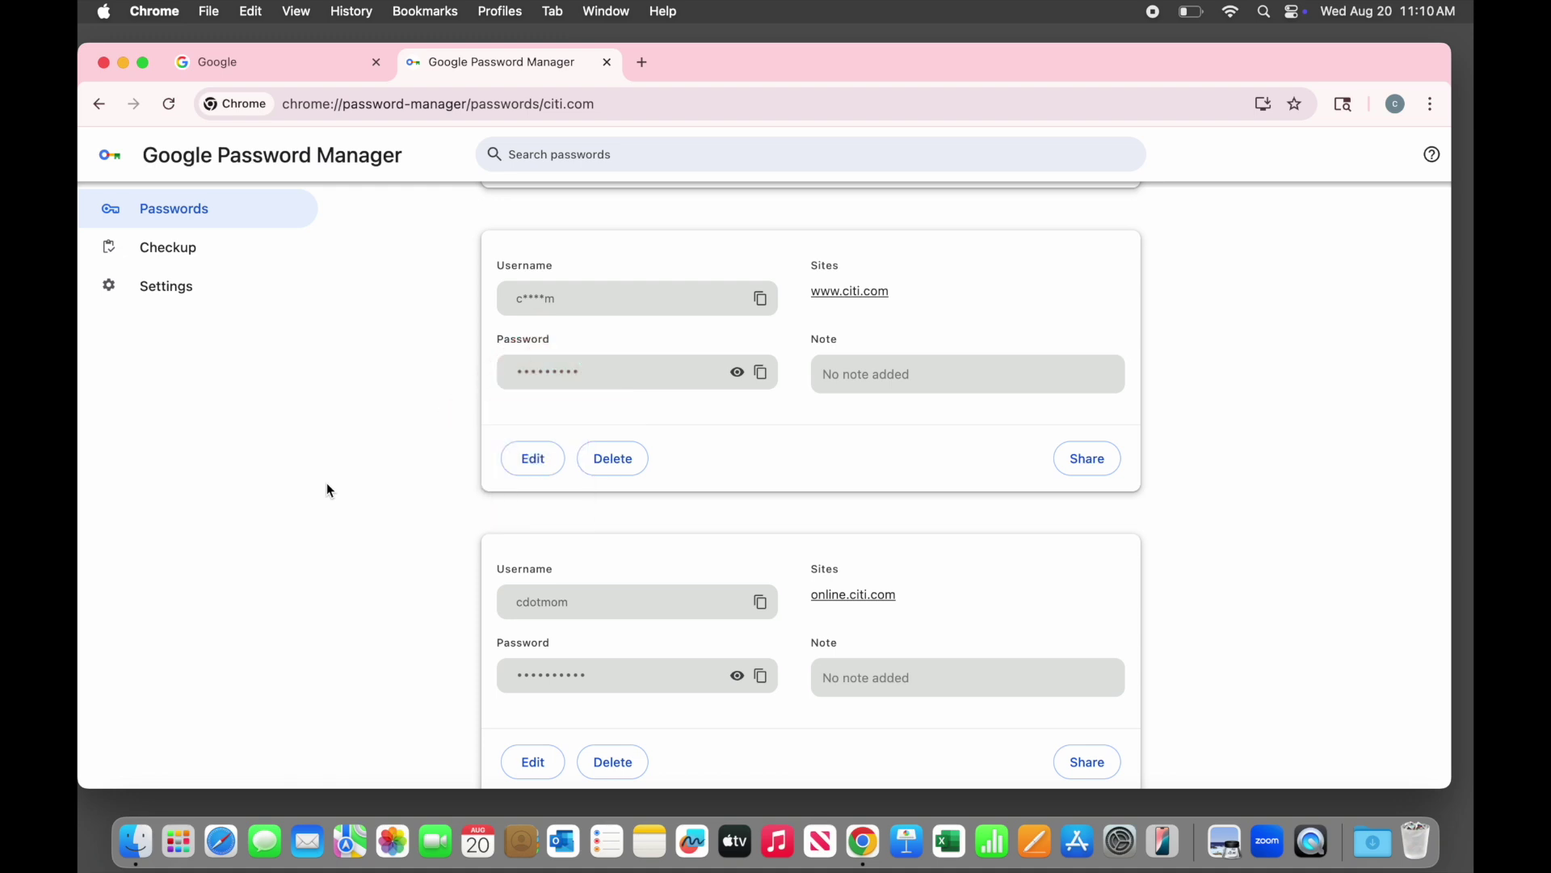
pyautogui.scroll(-1, 327, 489)
pyautogui.scroll(4, 327, 489)
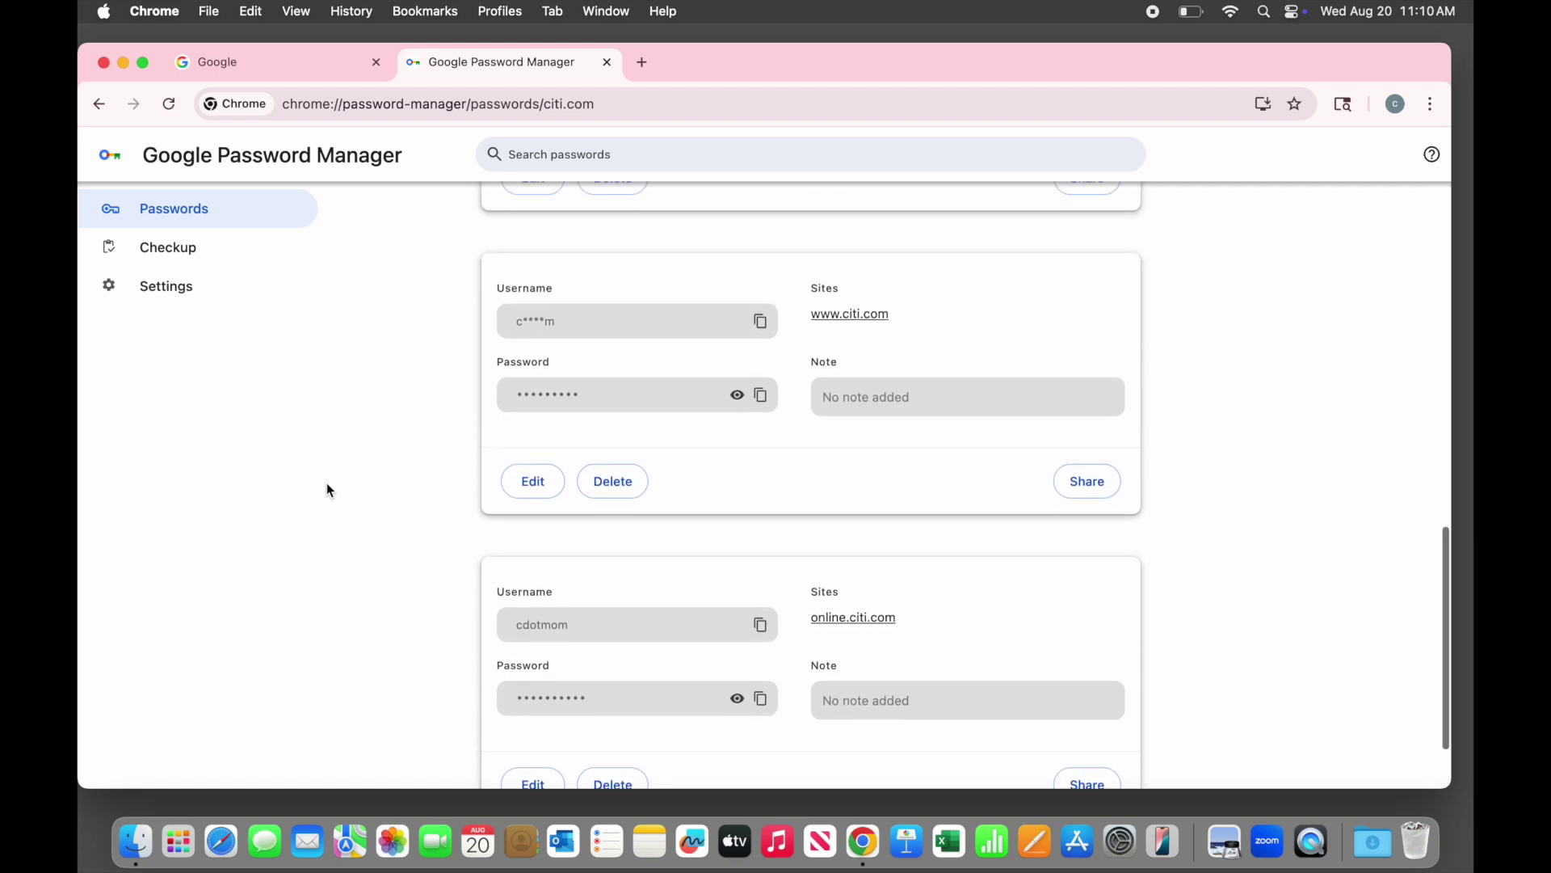
pyautogui.scroll(6, 327, 489)
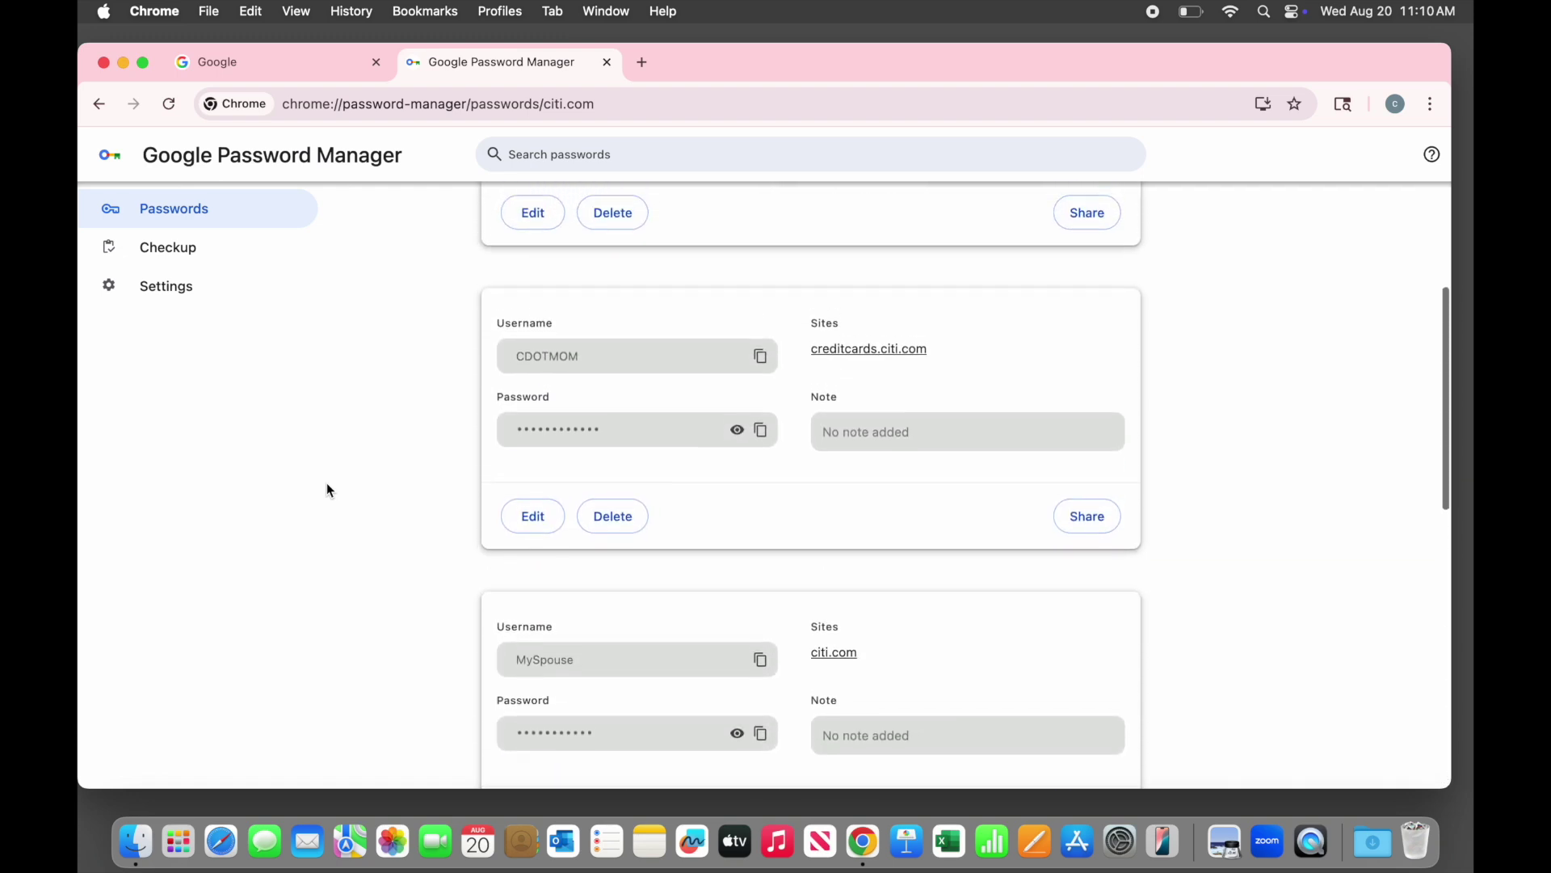
pyautogui.scroll(2, 327, 490)
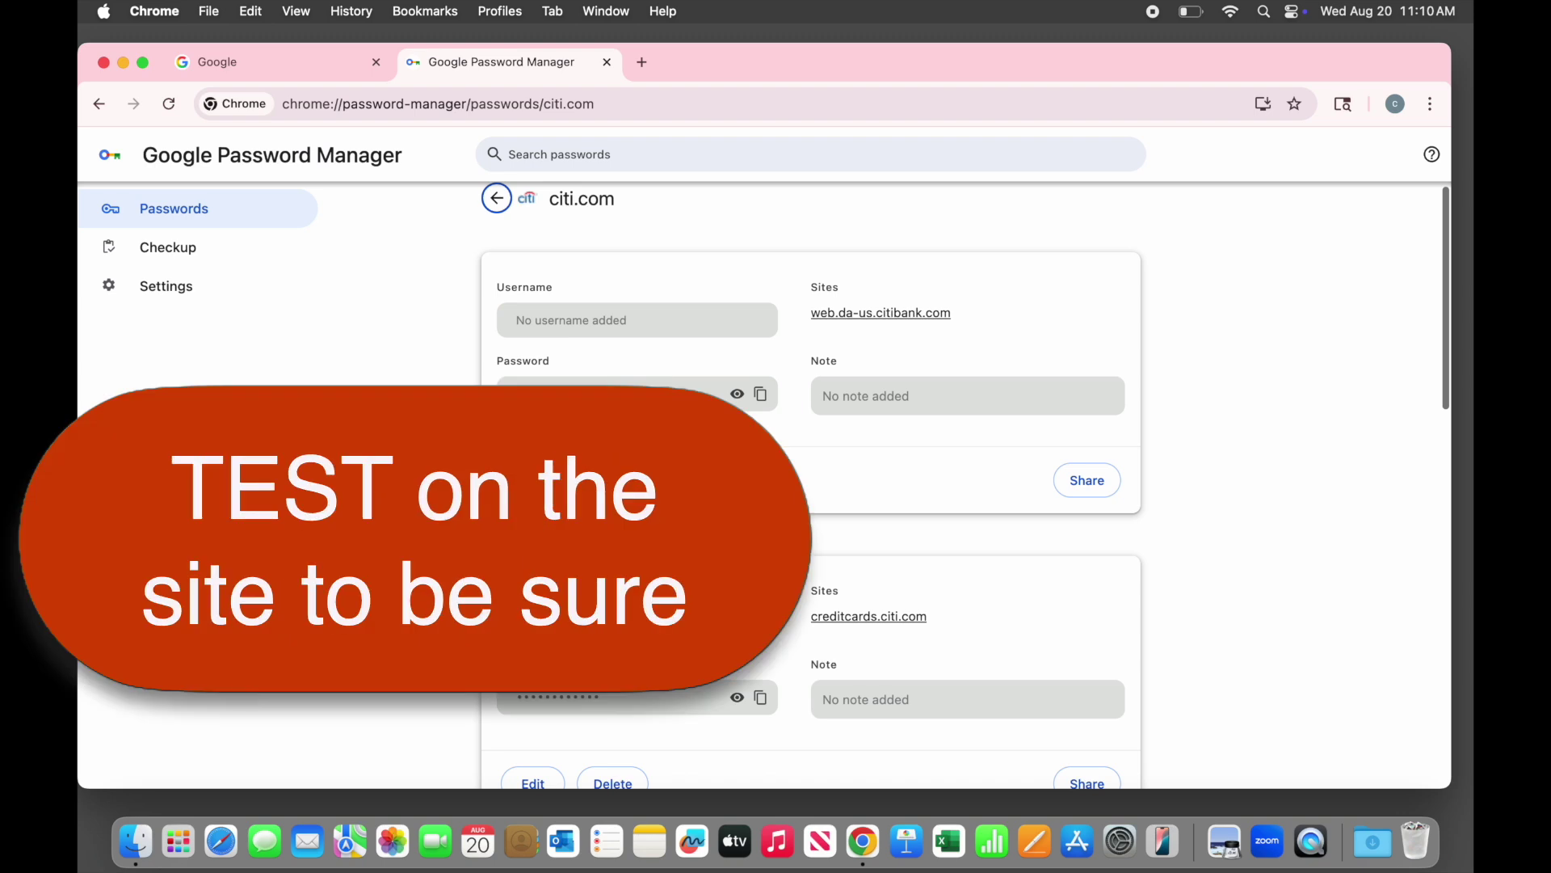
pyautogui.scroll(1, 476, 233)
# Back on the full list, search for 'staple' and open the staples.com saved logins
pyautogui.click(494, 212)
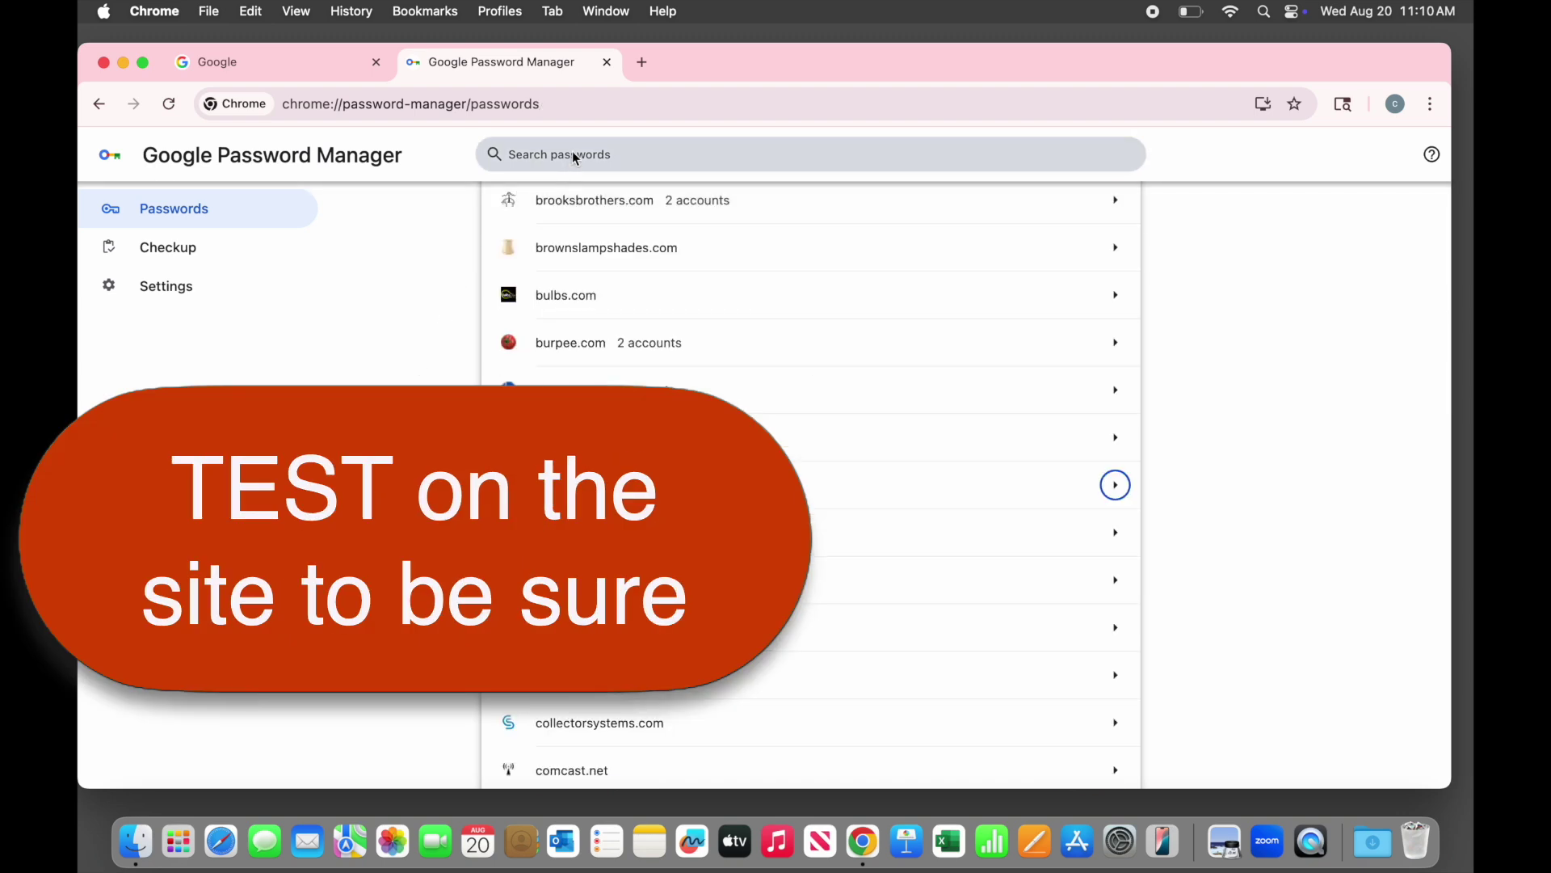
pyautogui.click(572, 152)
pyautogui.write('staple')
pyautogui.click(601, 455)
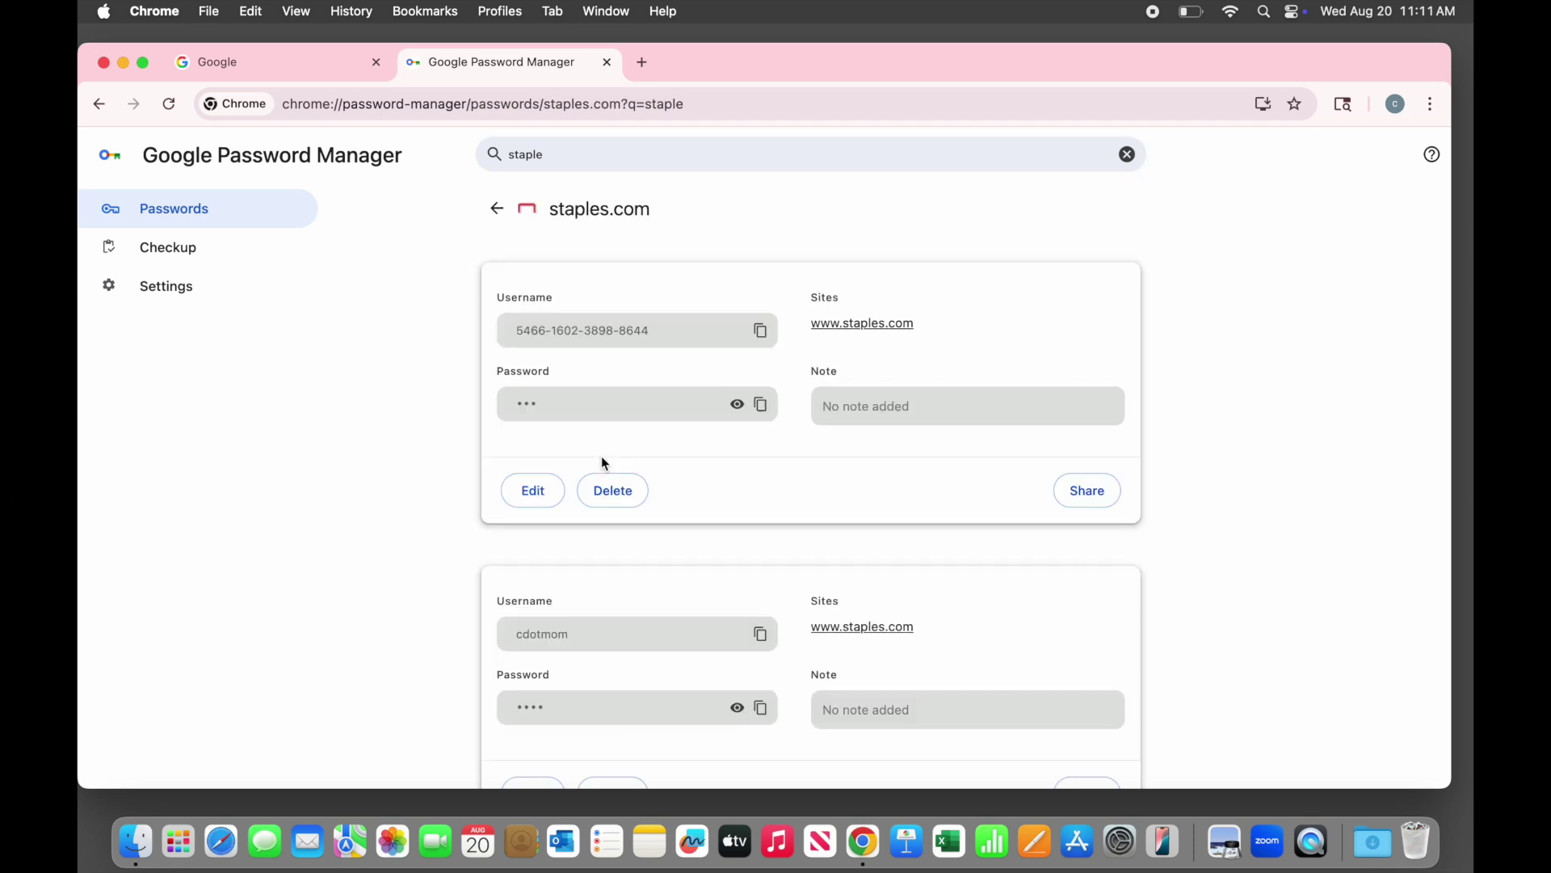
pyautogui.scroll(-5, 418, 461)
pyautogui.scroll(-5, 419, 460)
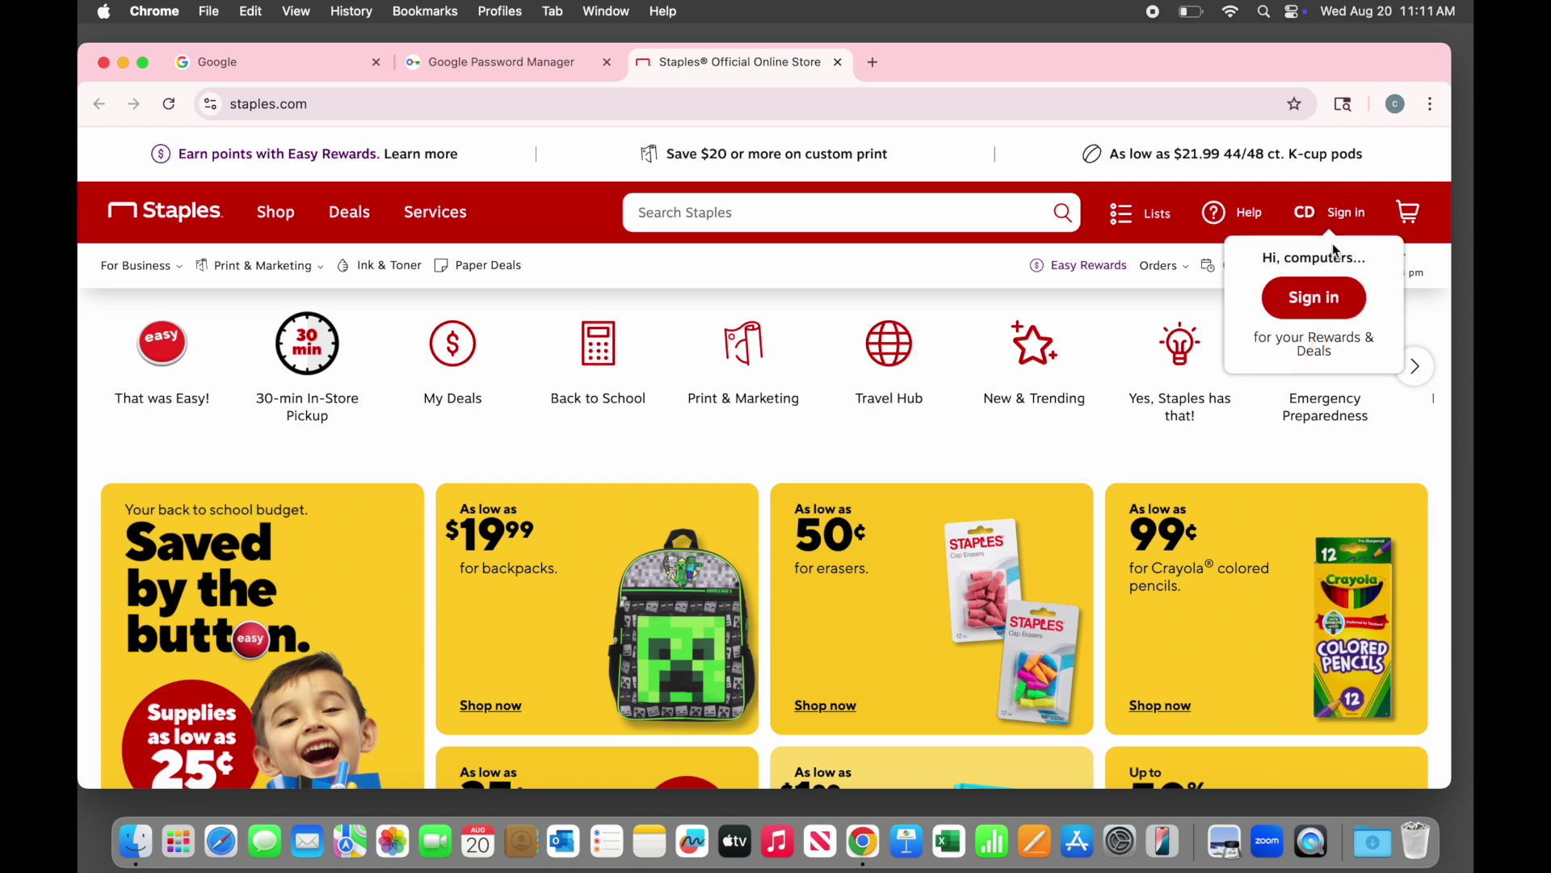
# Go to the Staples sign-in page and sign in with the autofilled saved e-mail and password
pyautogui.click(1315, 296)
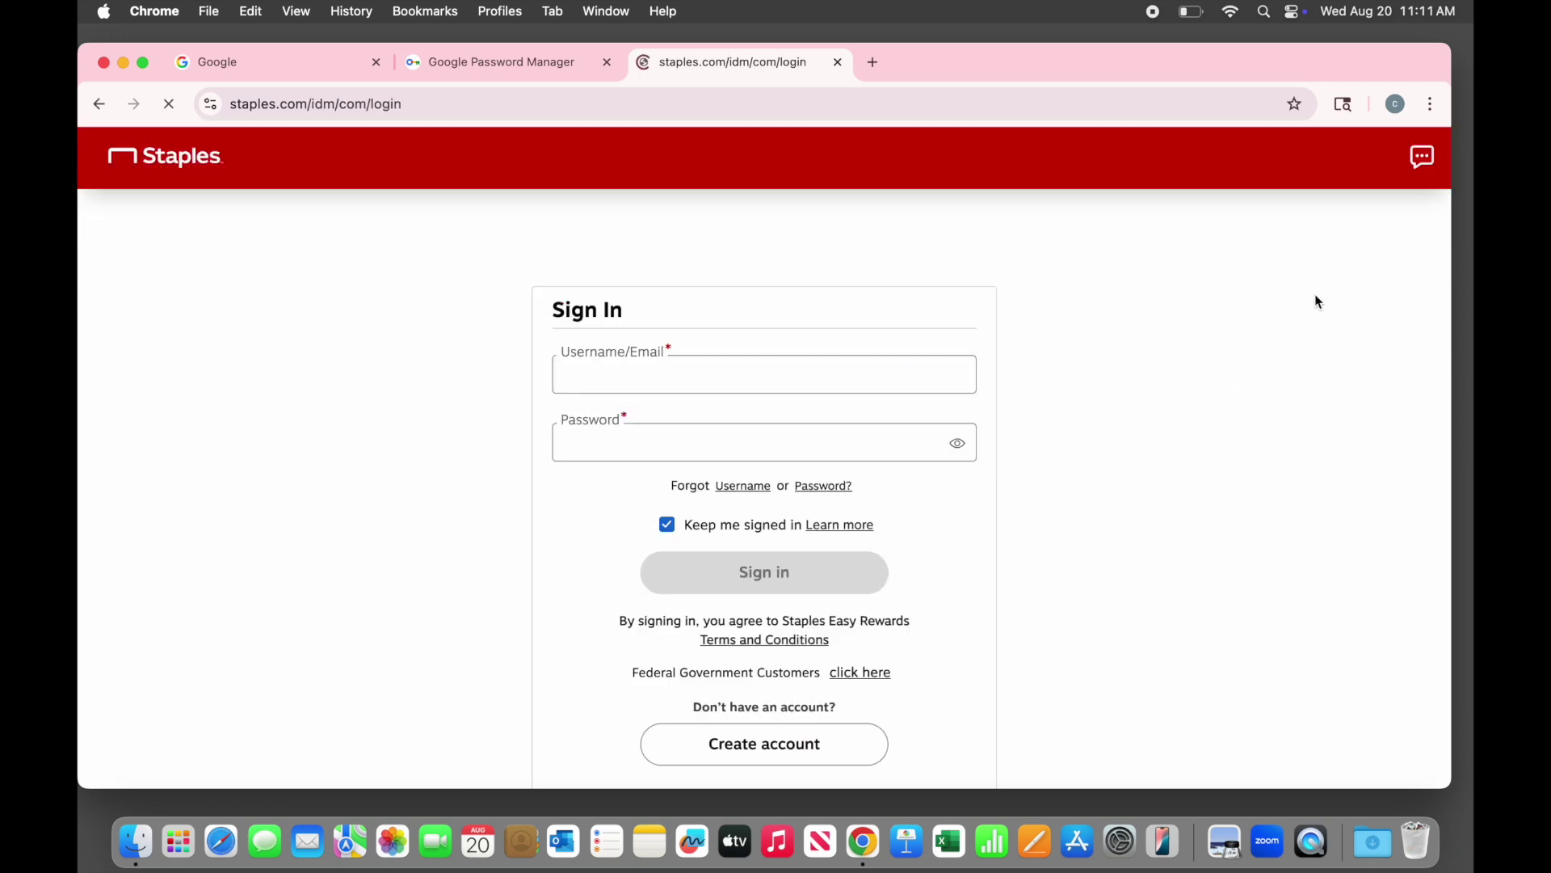
pyautogui.click(848, 385)
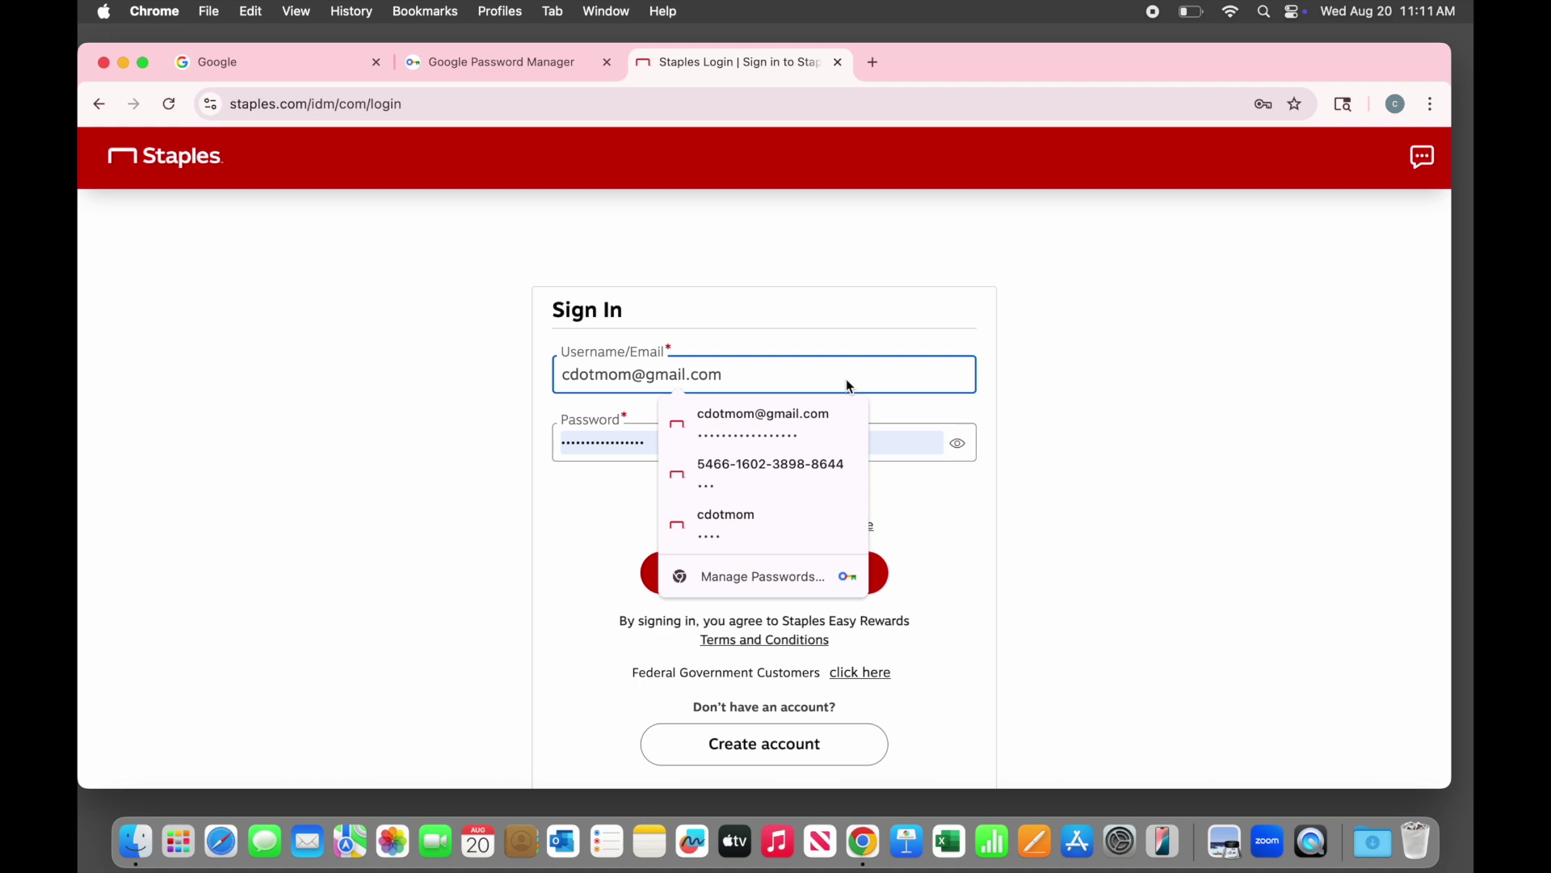
pyautogui.click(1050, 389)
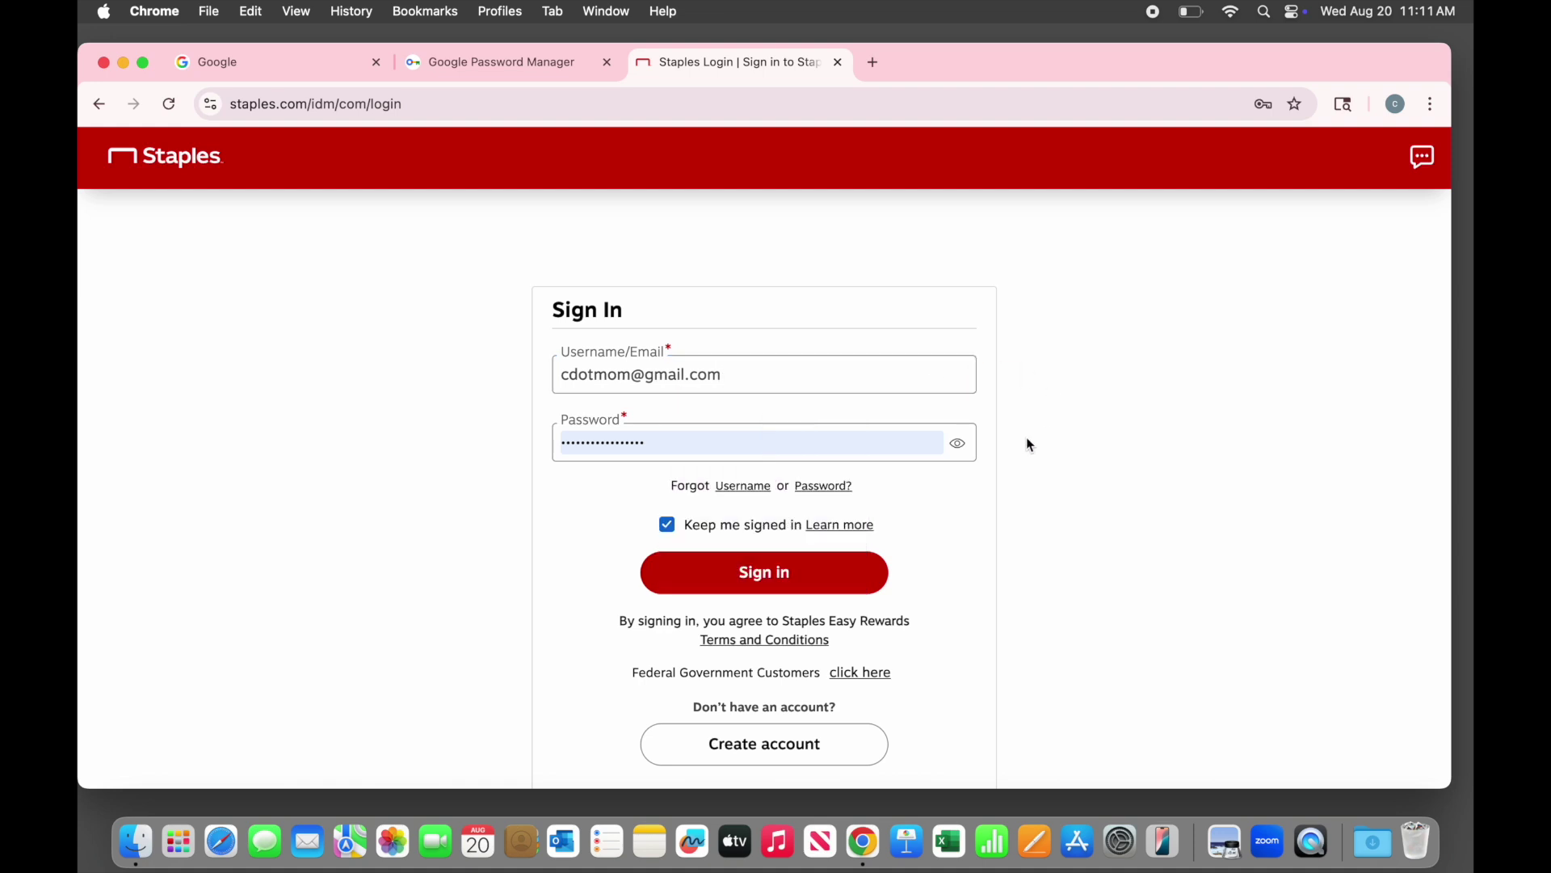
pyautogui.click(833, 579)
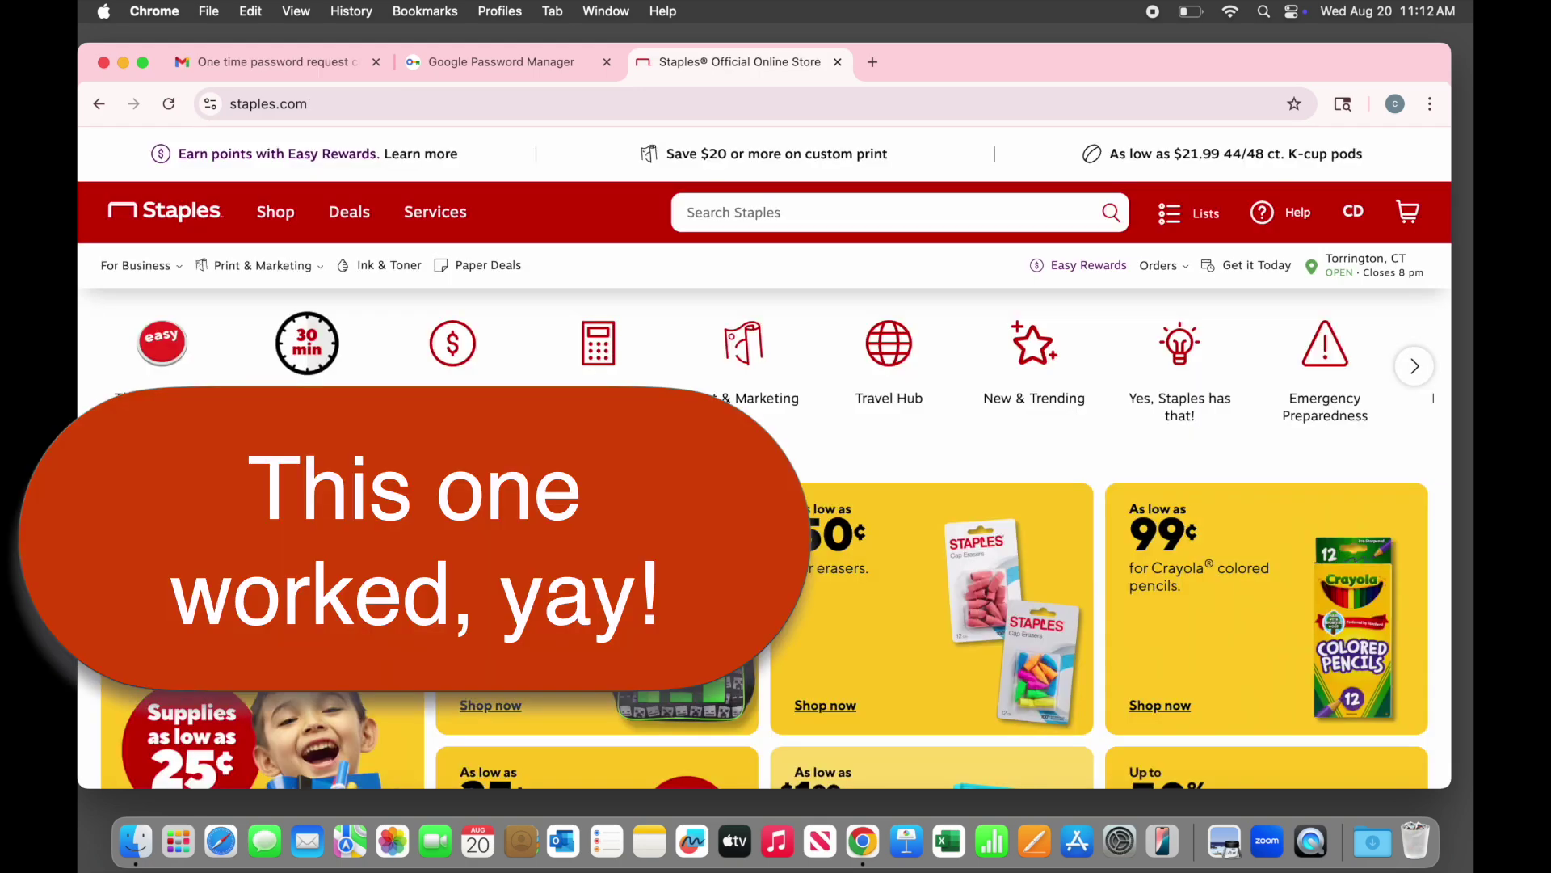
# Close the Staples tab, clear the 'staple' search filter, and scroll through the full passwords list
pyautogui.click(839, 62)
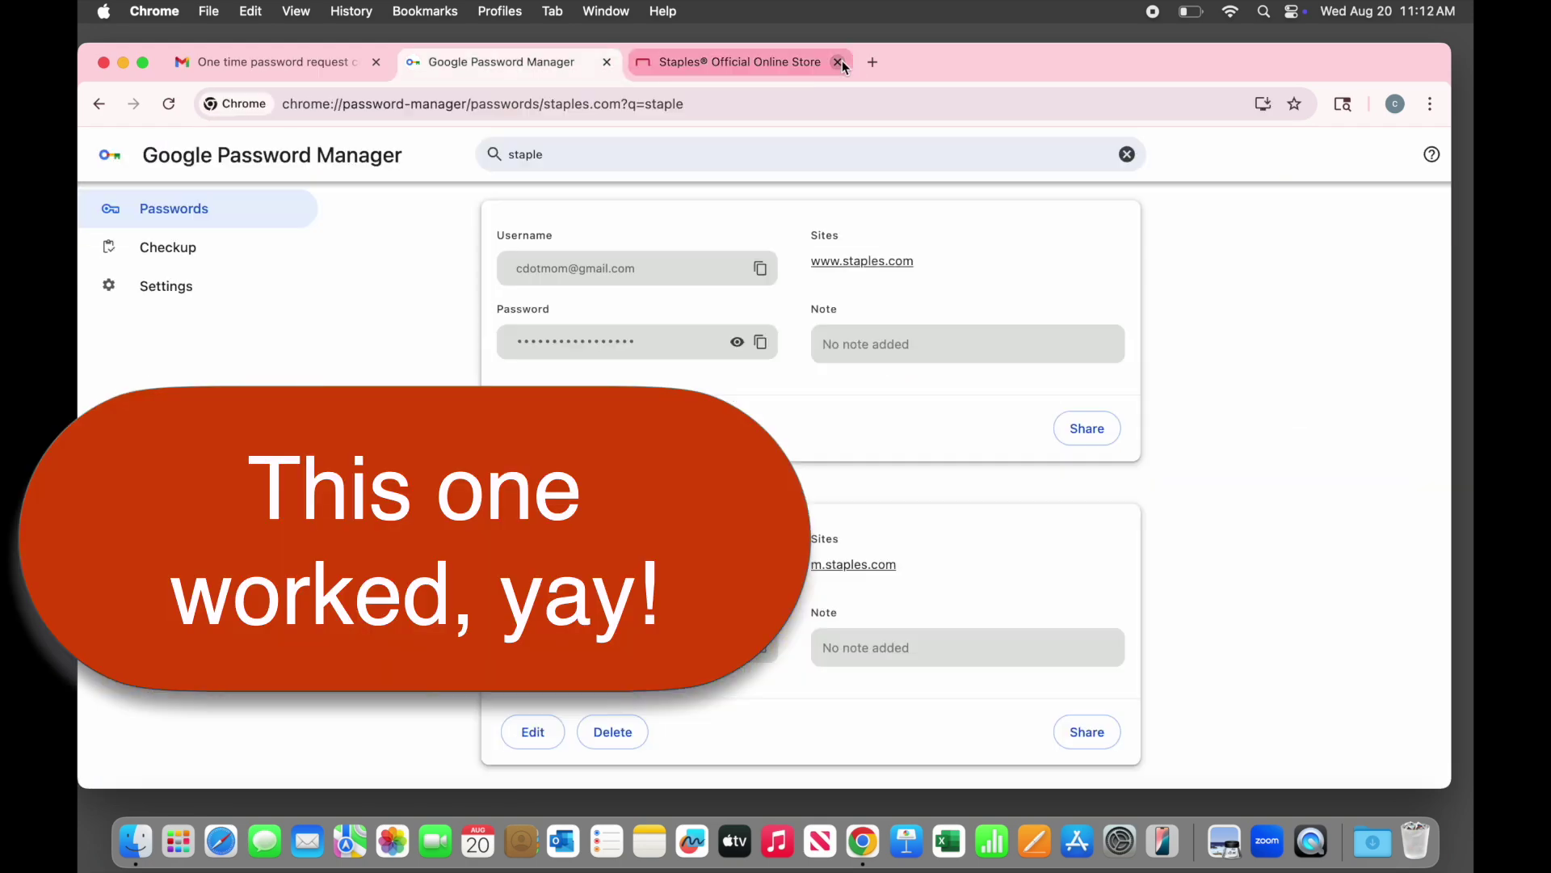
pyautogui.scroll(8, 455, 218)
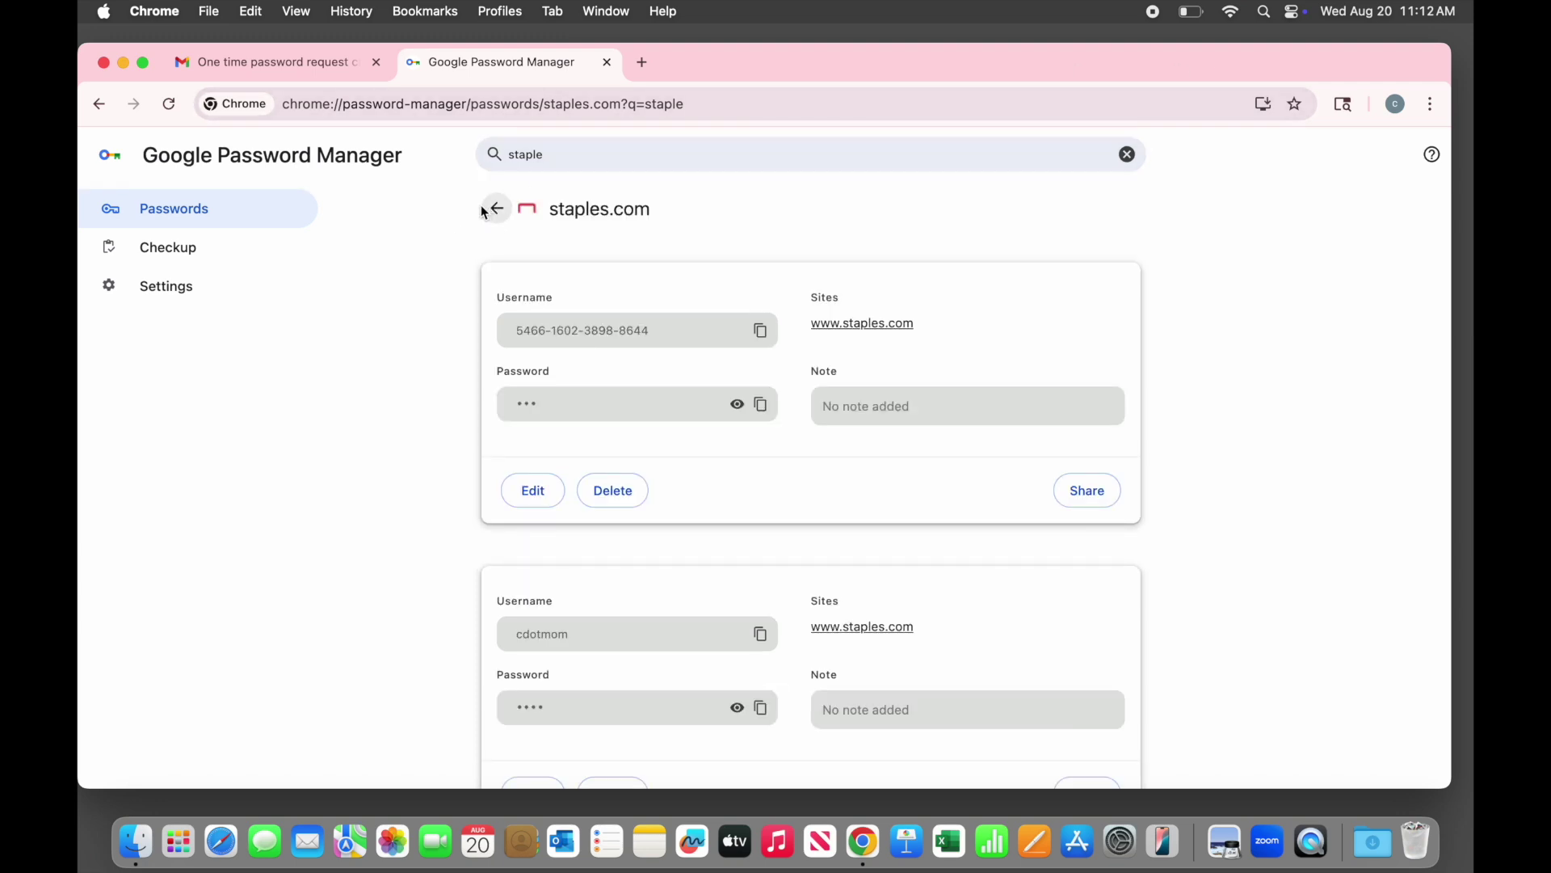
pyautogui.click(1127, 155)
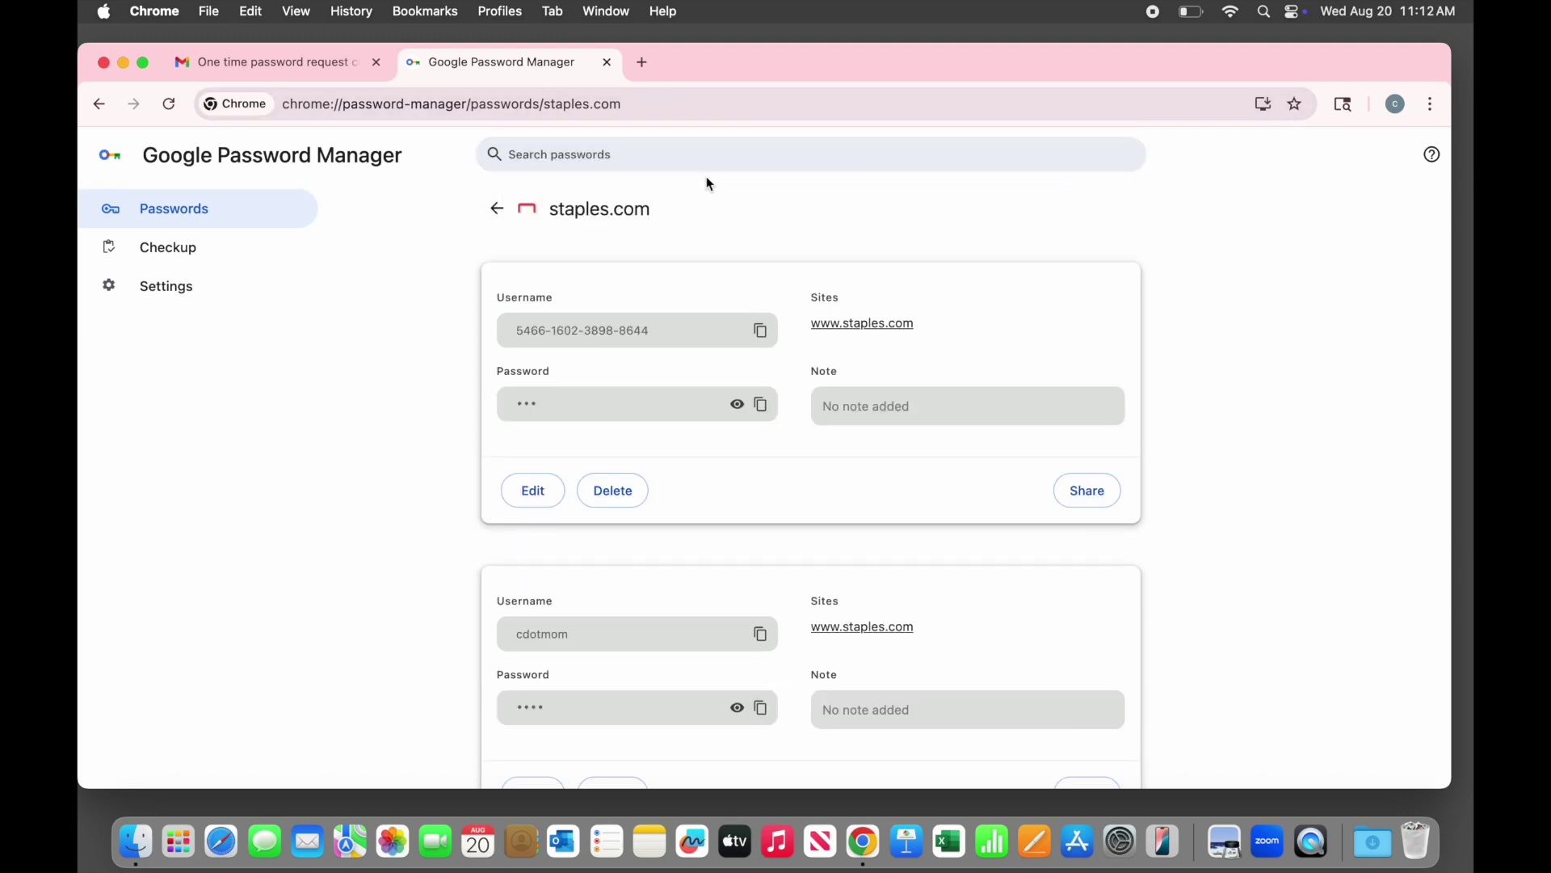
pyautogui.click(488, 209)
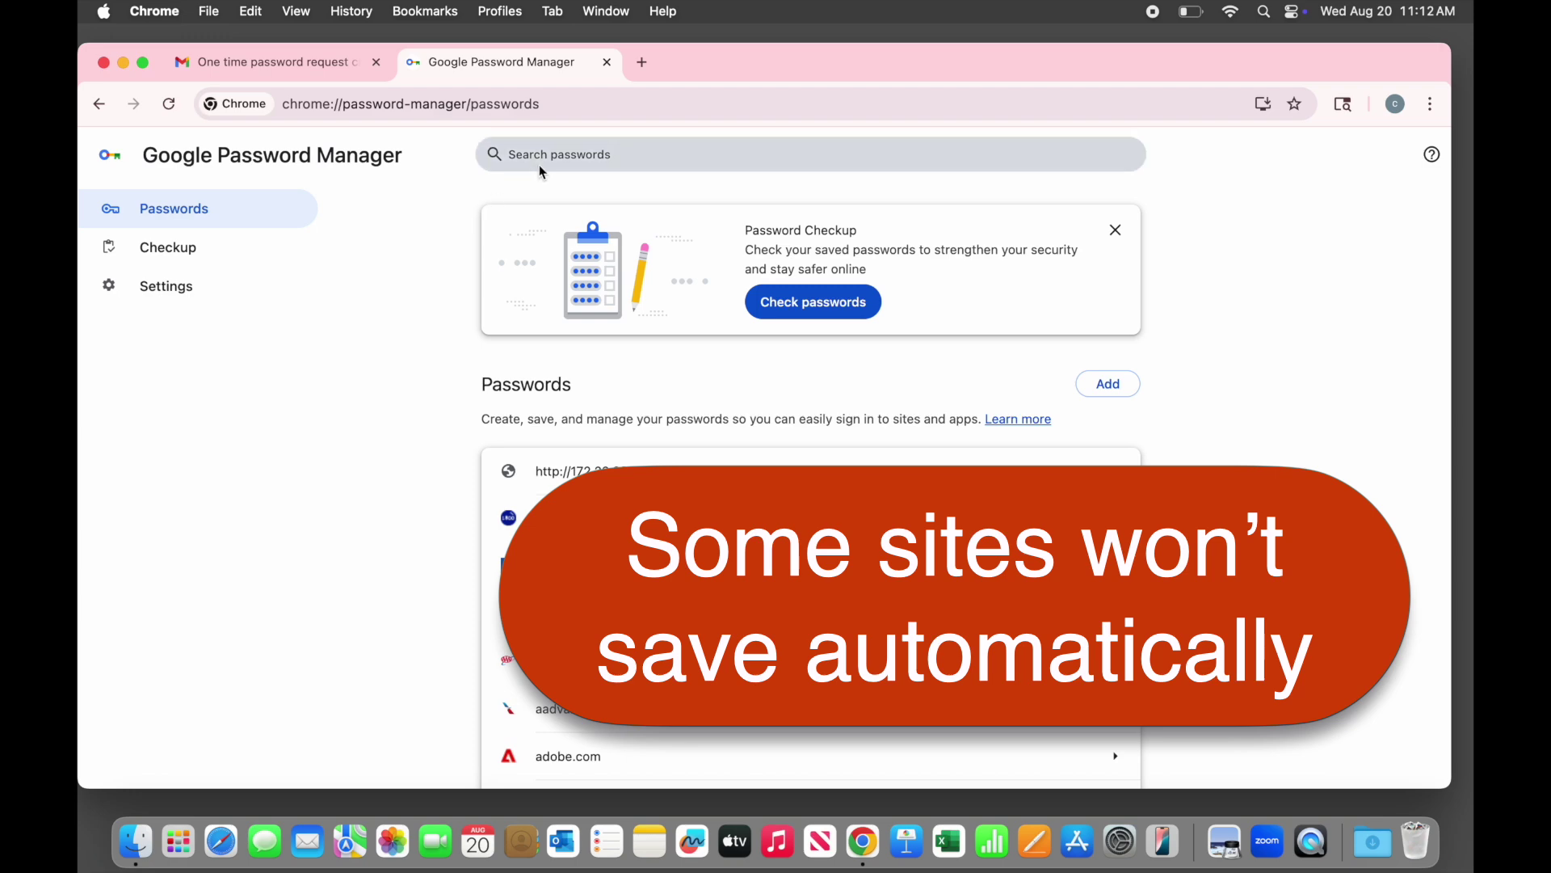
pyautogui.scroll(-20, 579, 342)
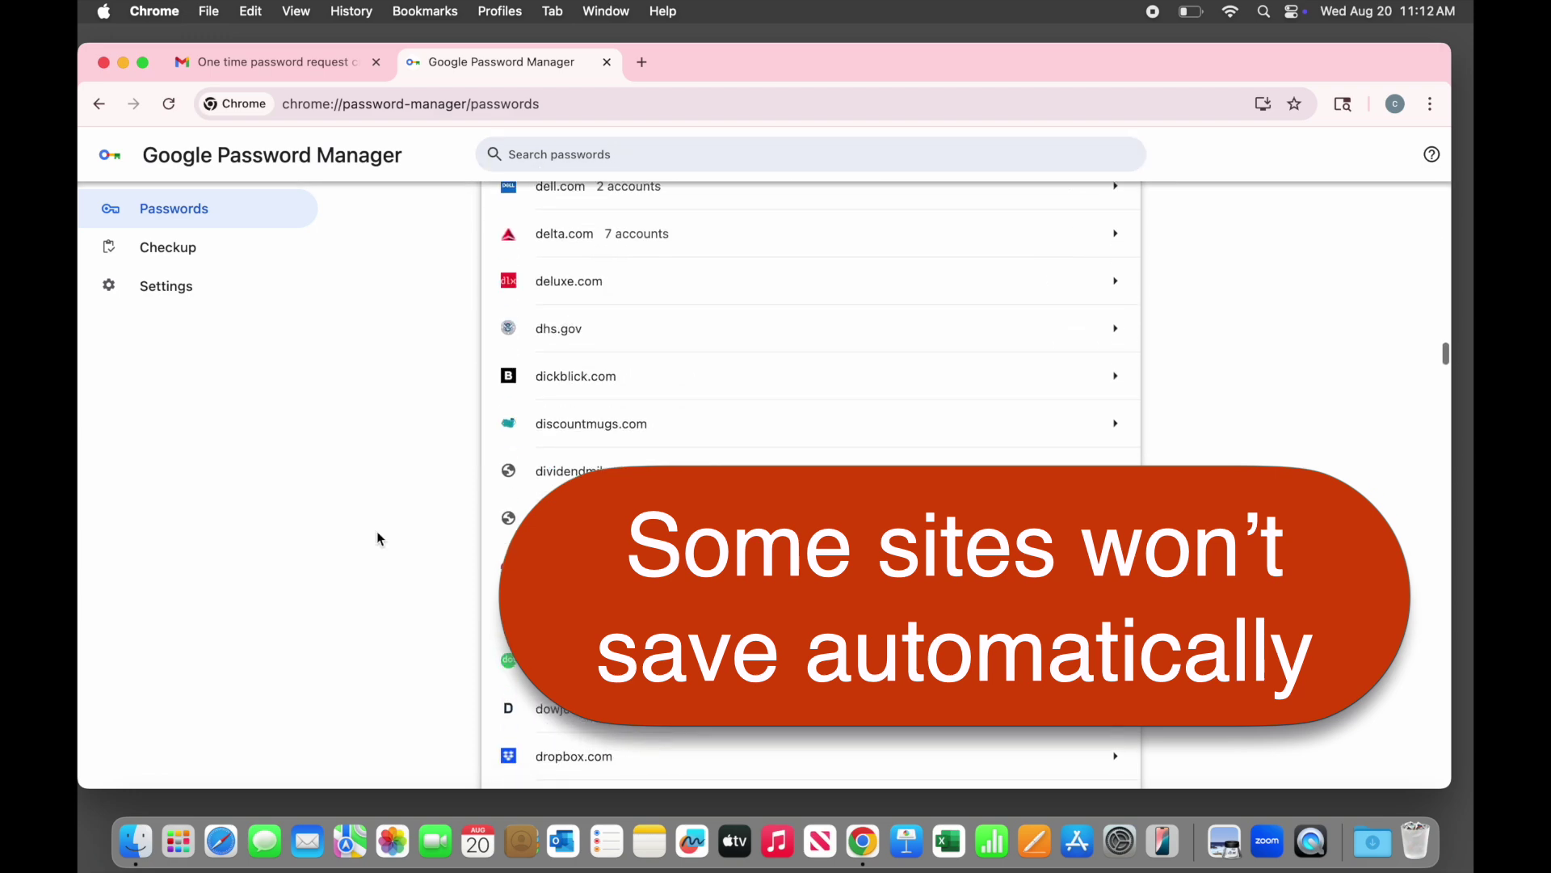
pyautogui.scroll(-20, 376, 538)
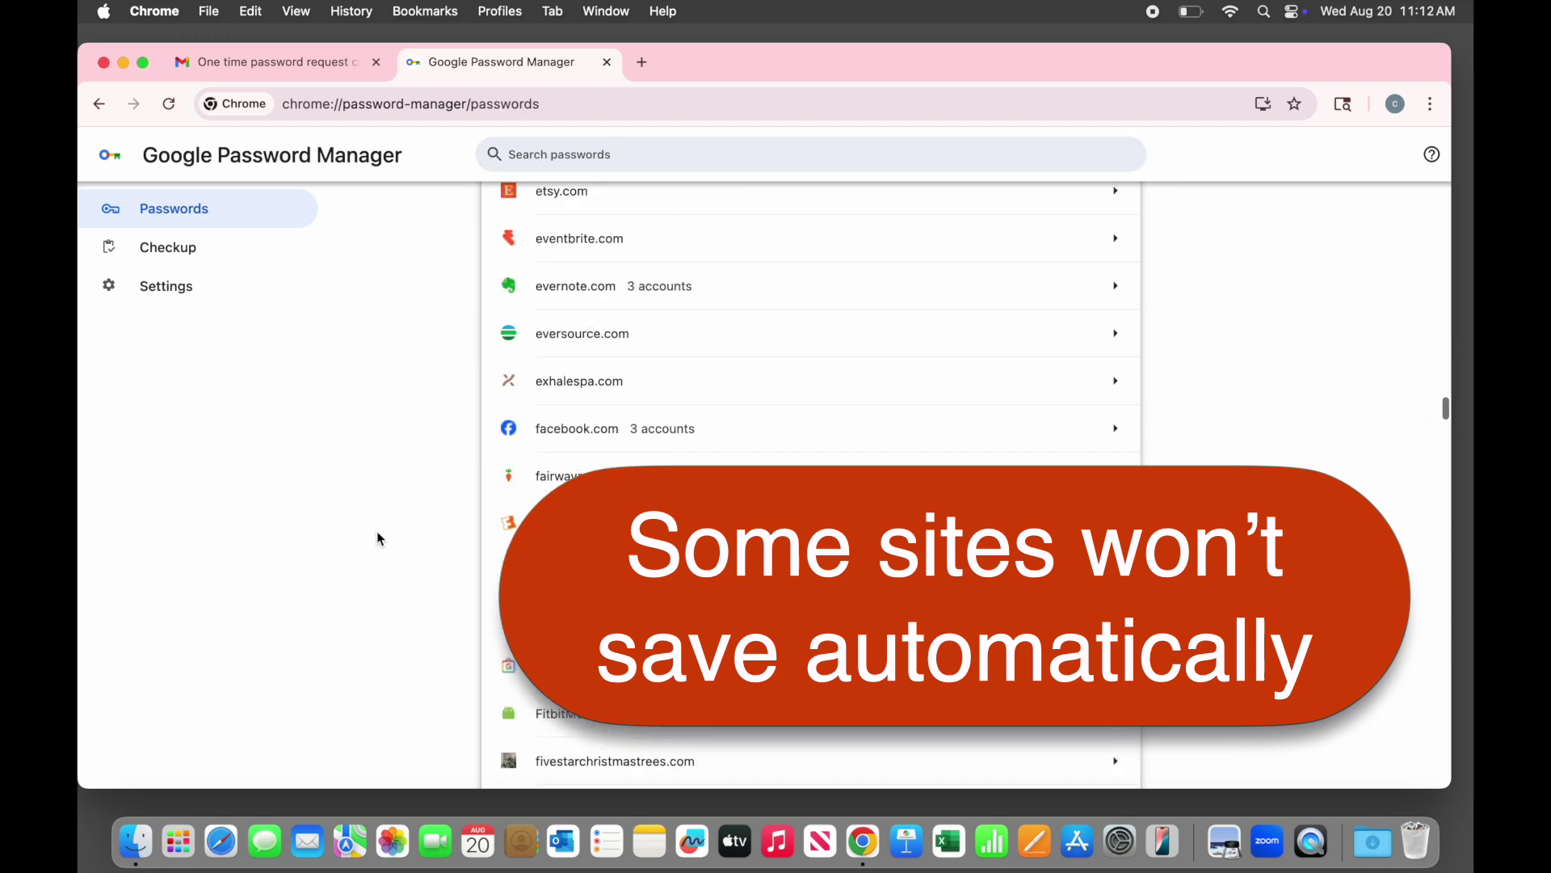
pyautogui.scroll(-10, 377, 533)
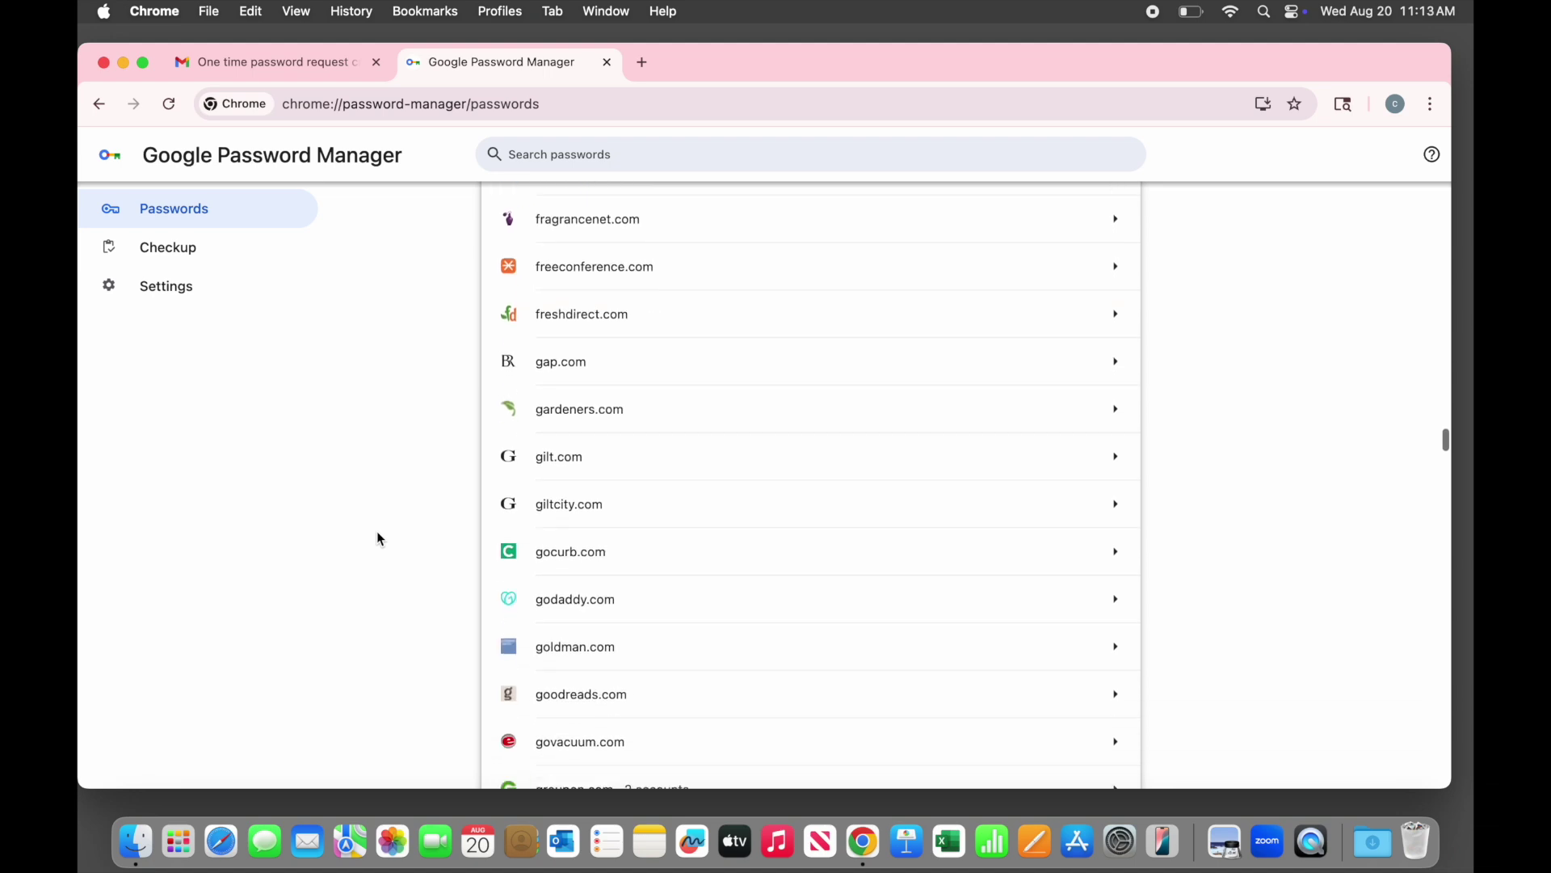
pyautogui.scroll(-5, 380, 539)
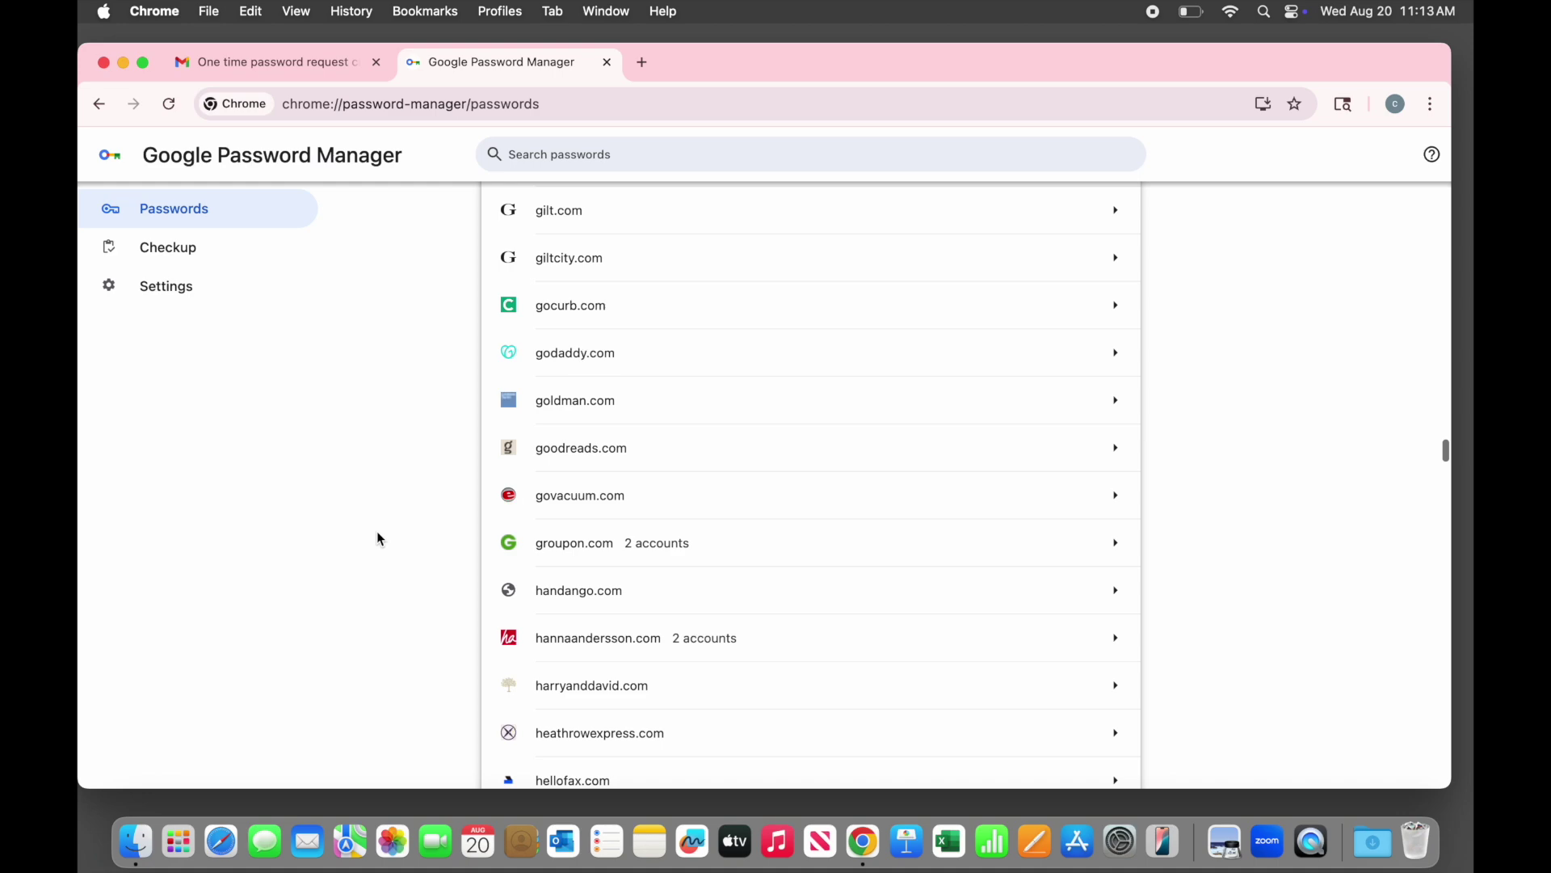
pyautogui.scroll(20, 377, 532)
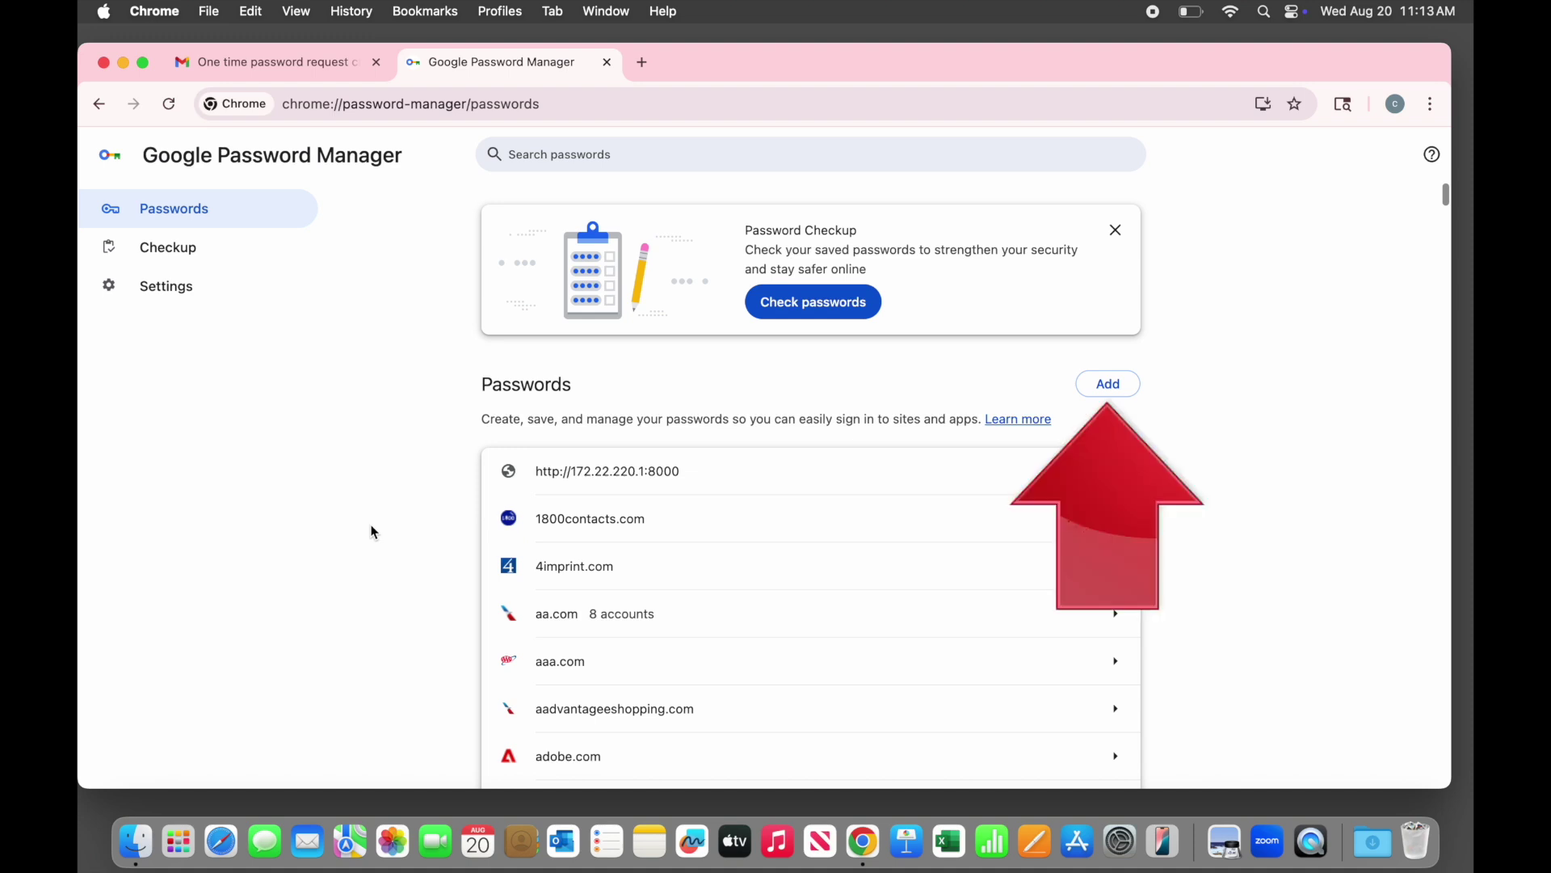
# Add a gmail.com login with the account's e-mail as username and a sample password, then save it
pyautogui.click(1103, 386)
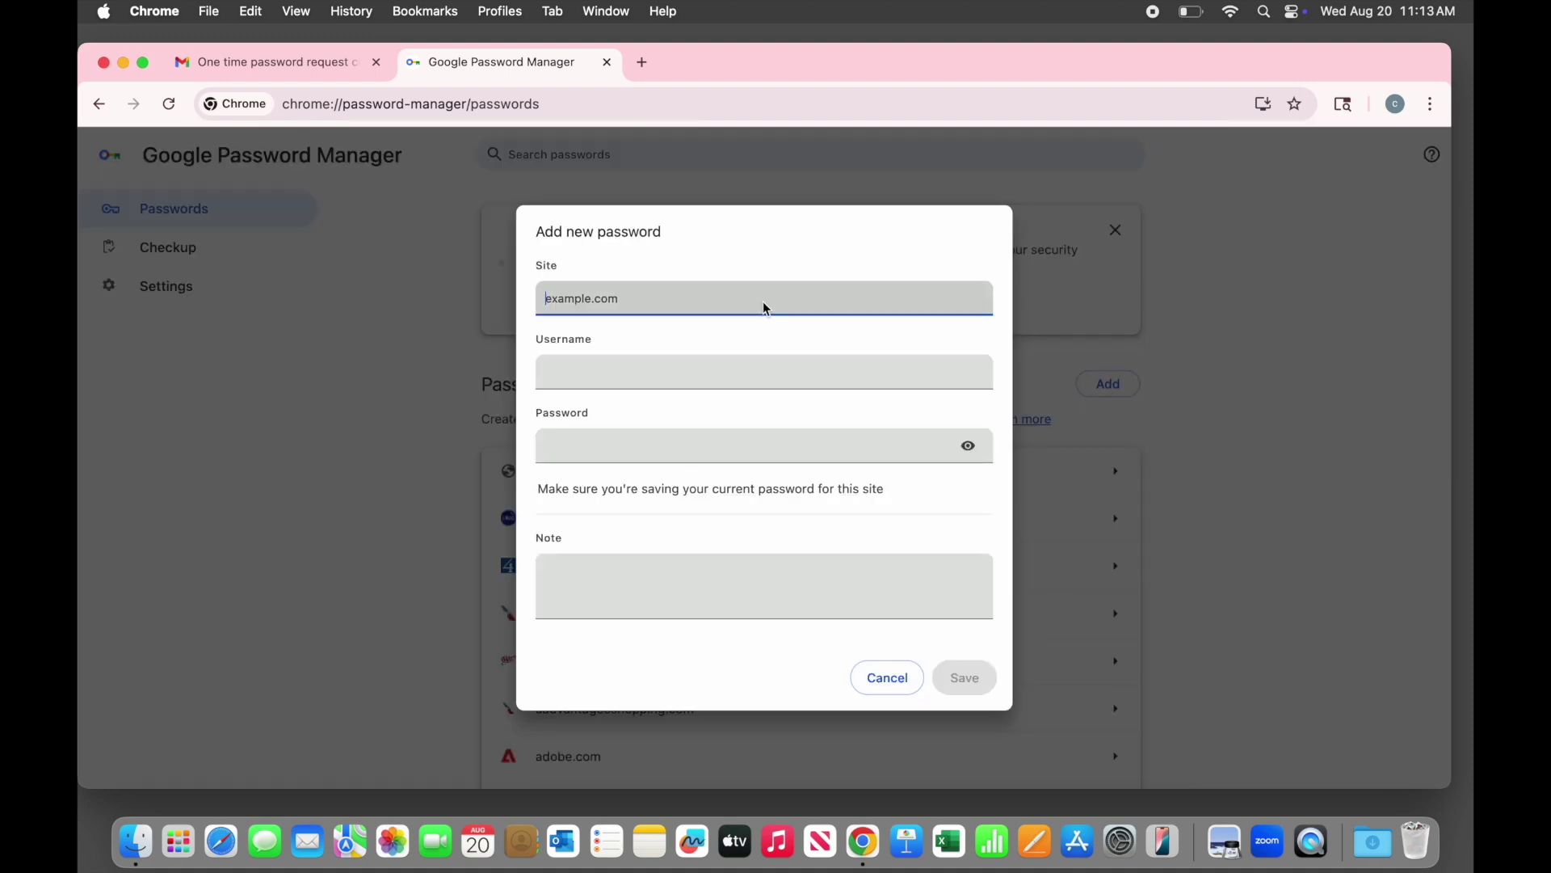
pyautogui.write('gmail.com')
pyautogui.press('Tab')
pyautogui.press('Tab')
pyautogui.write('**********************')
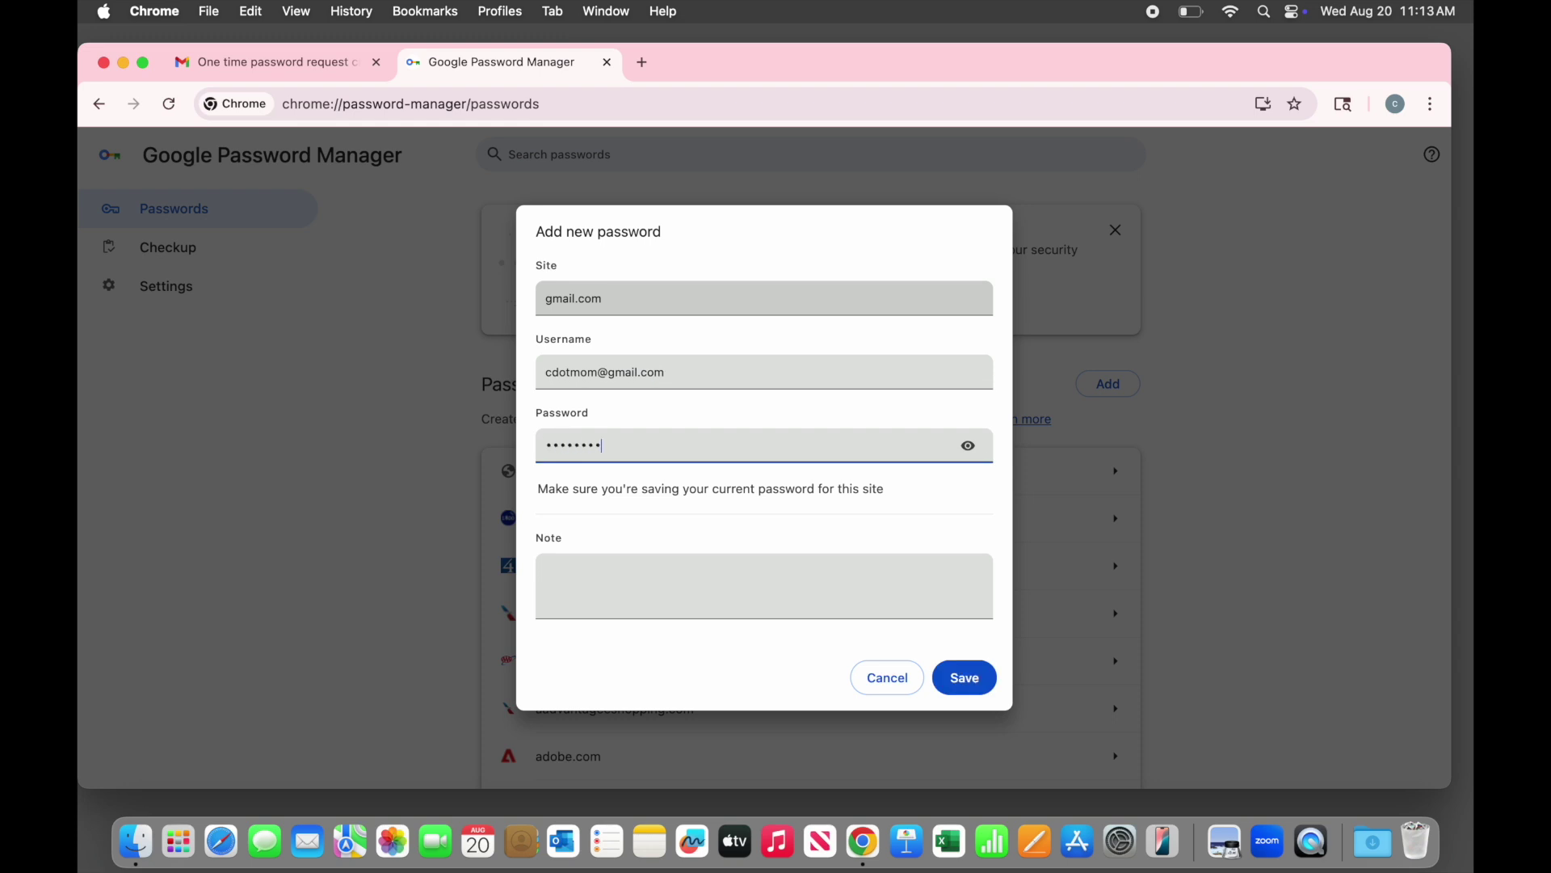
pyautogui.click(968, 445)
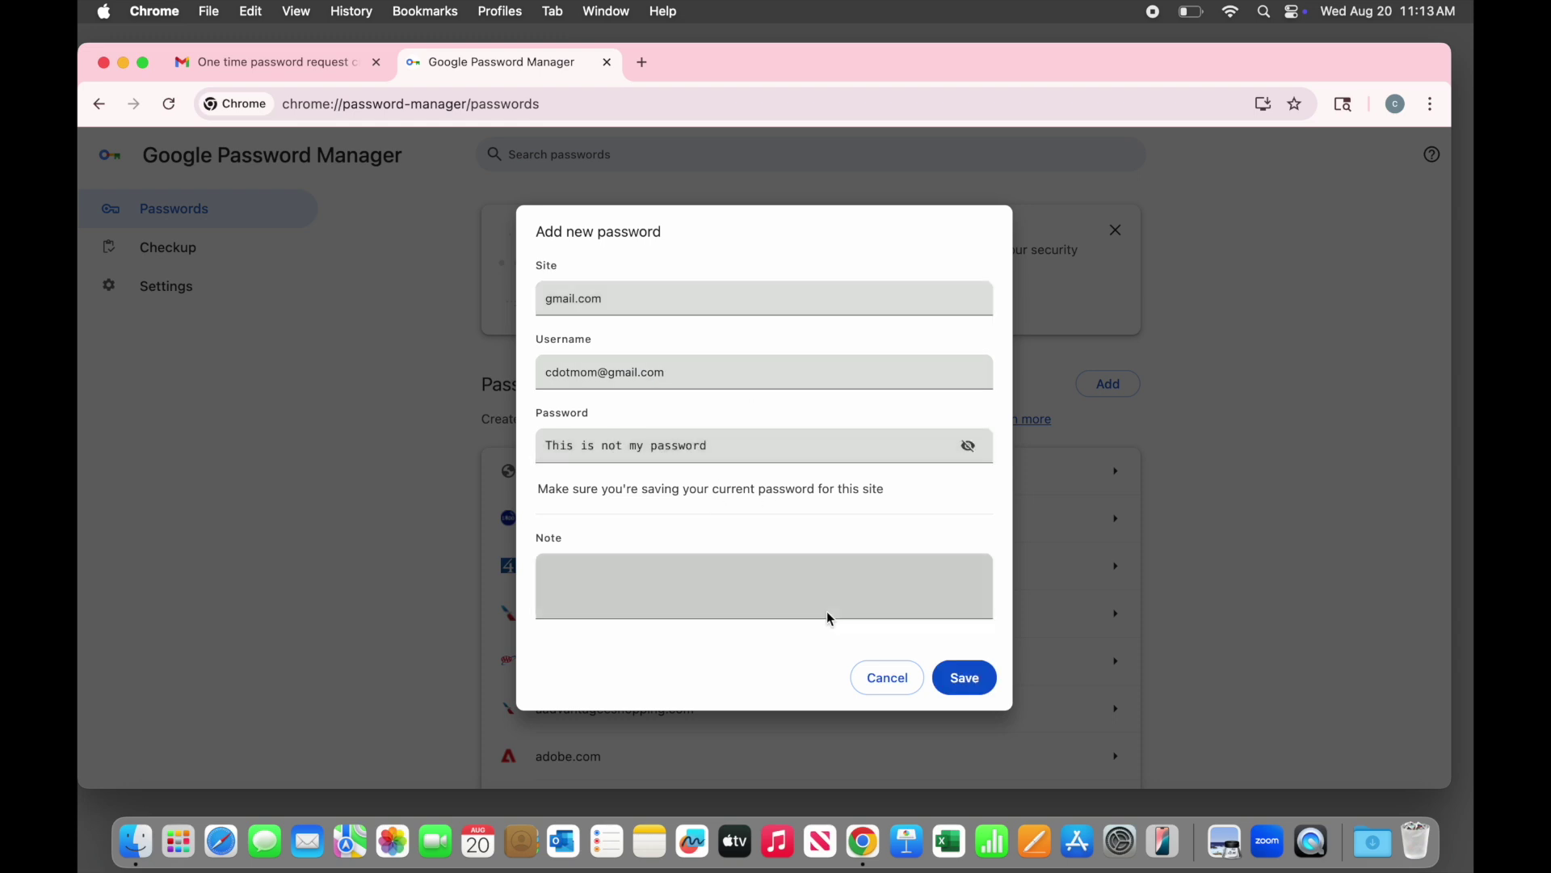
pyautogui.click(964, 677)
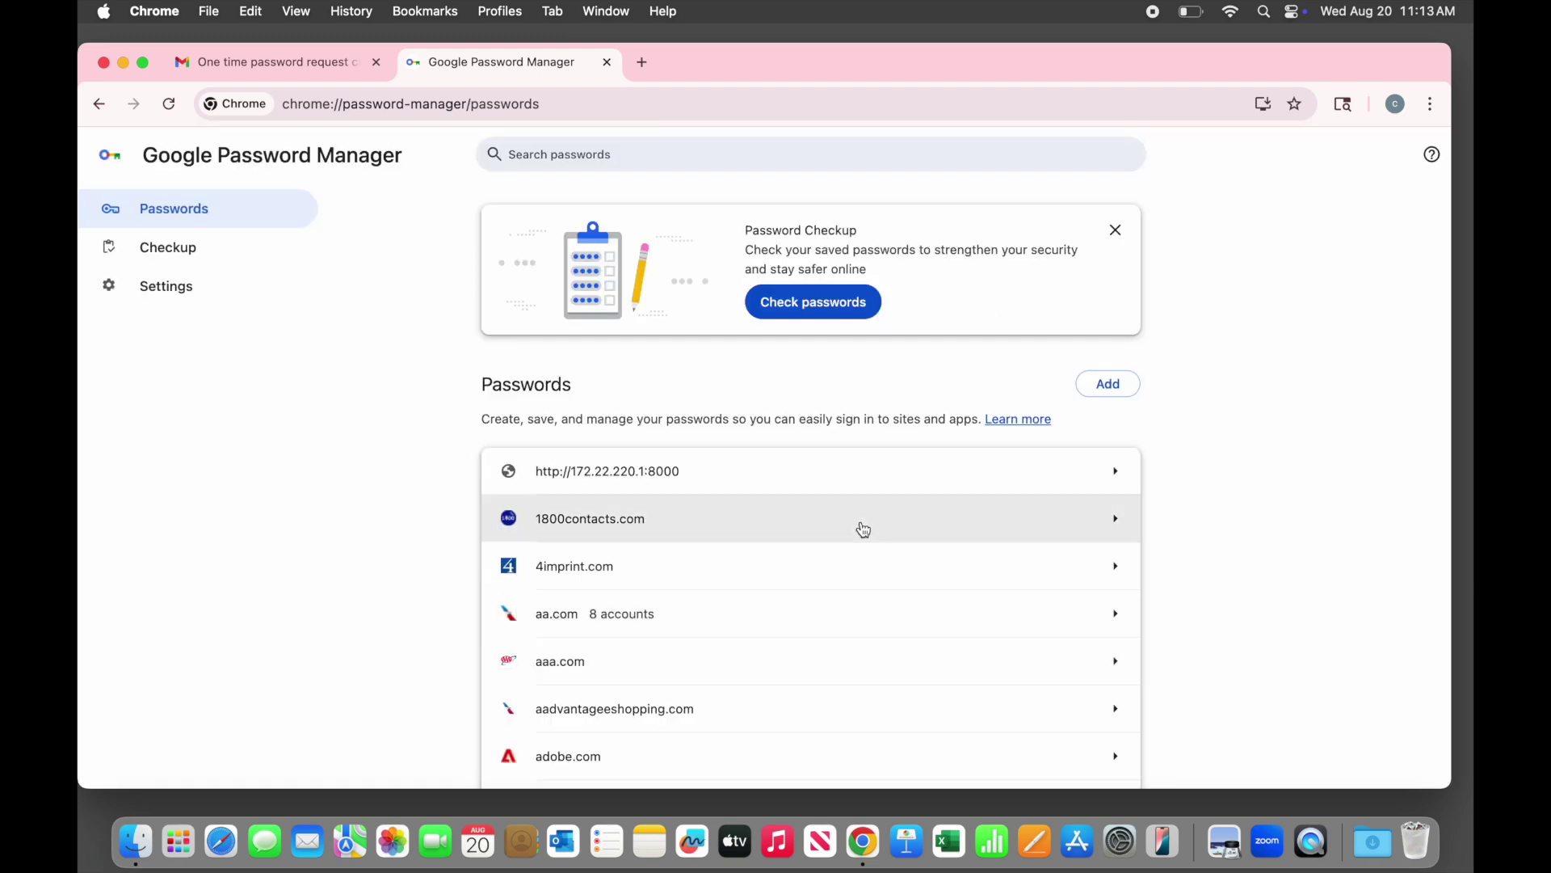
pyautogui.click(585, 155)
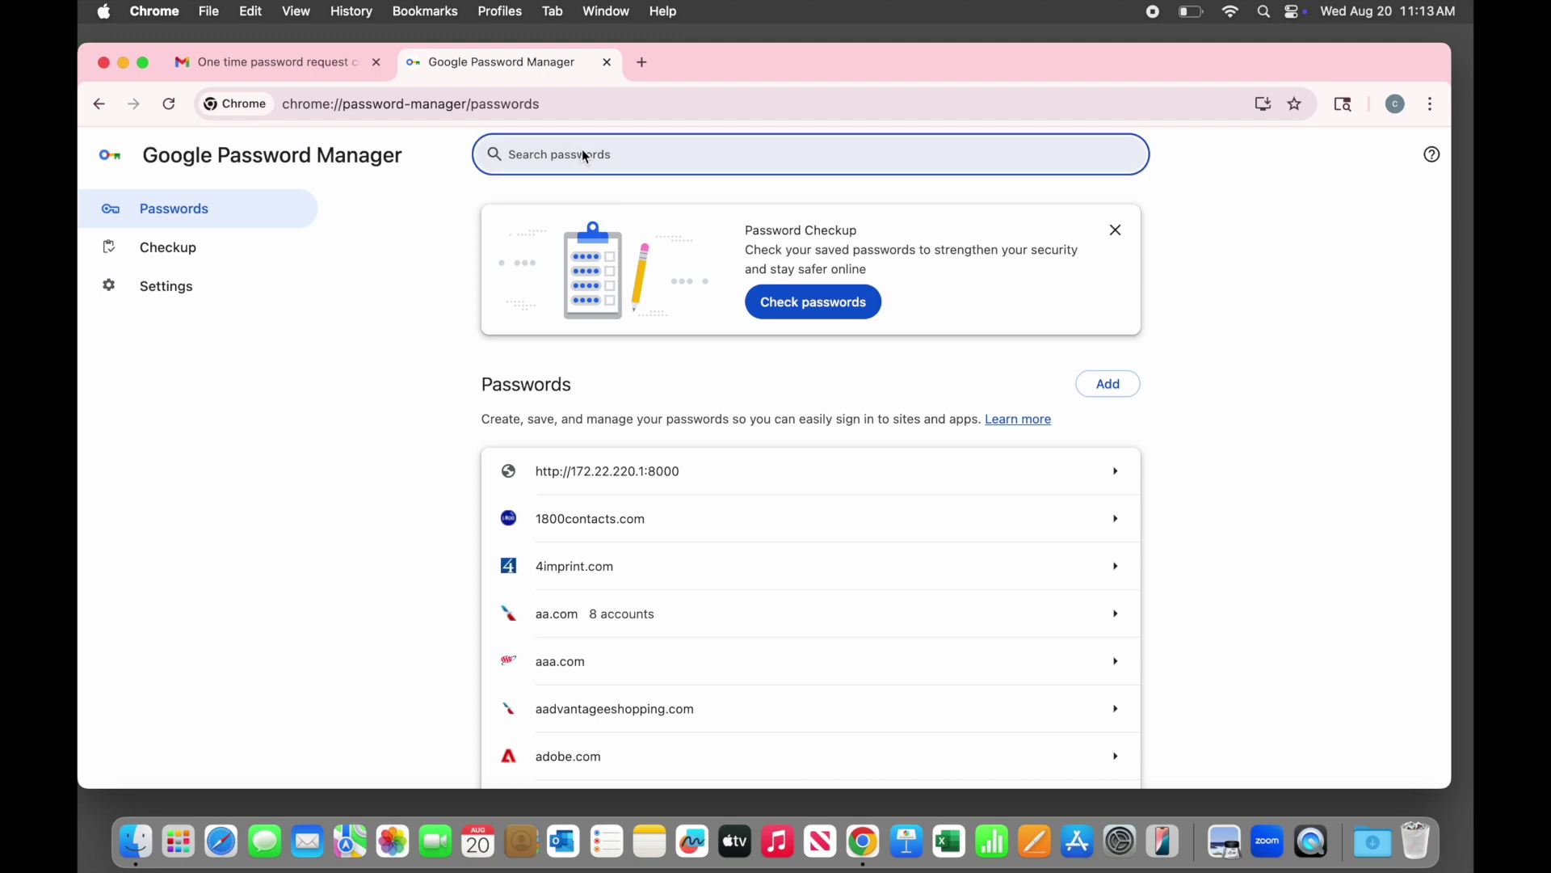
pyautogui.write('micro')
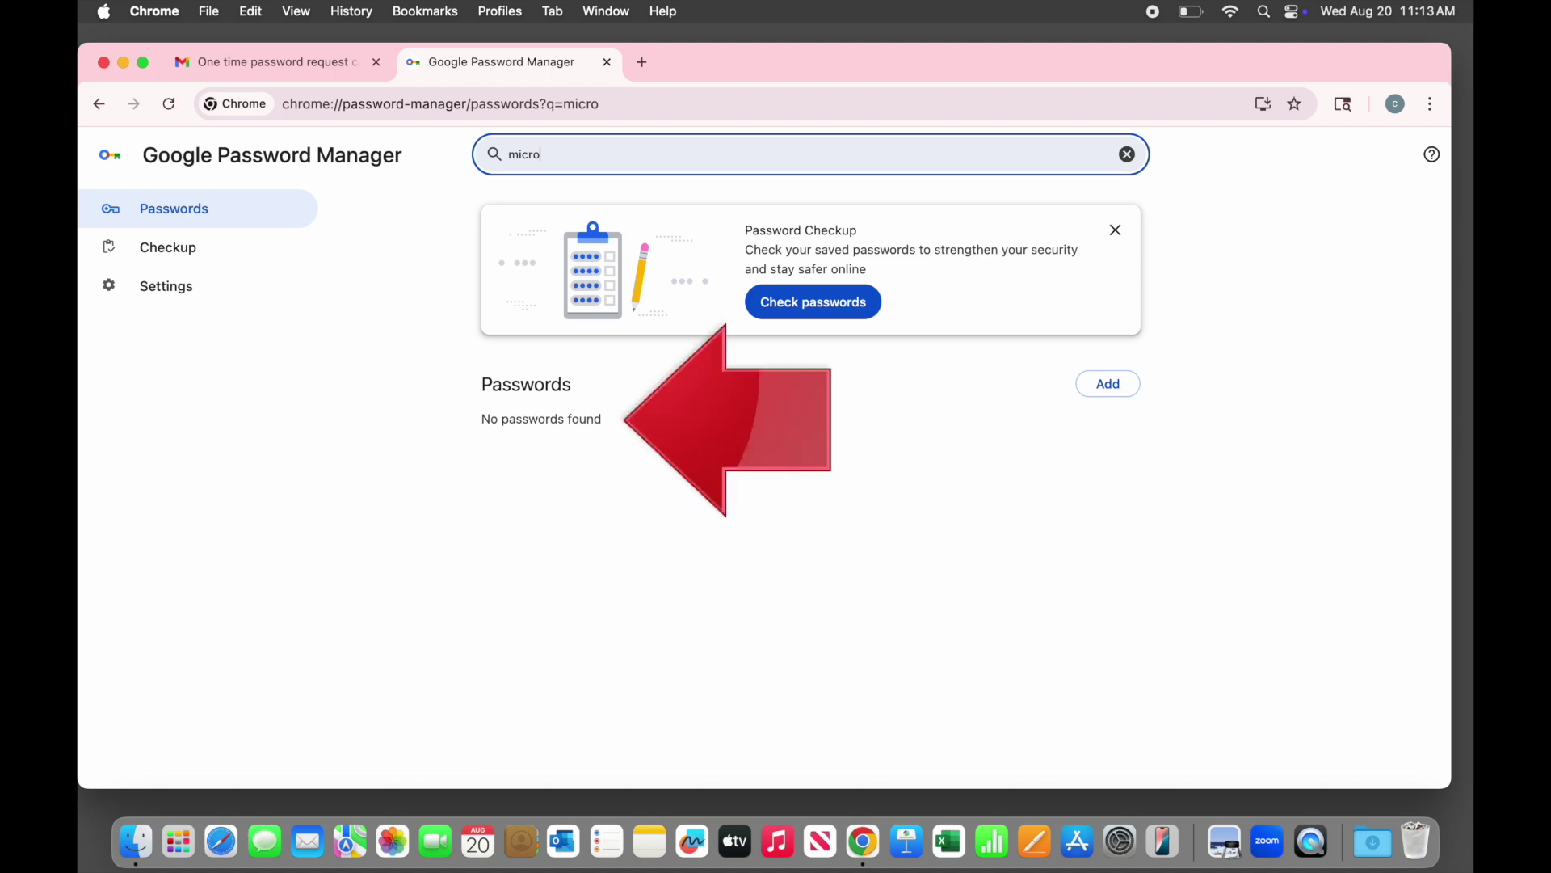
pyautogui.press('BackSpace')
pyautogui.press('BackSpace')
pyautogui.press('BackSpace')
pyautogui.press('BackSpace')
pyautogui.press('BackSpace')
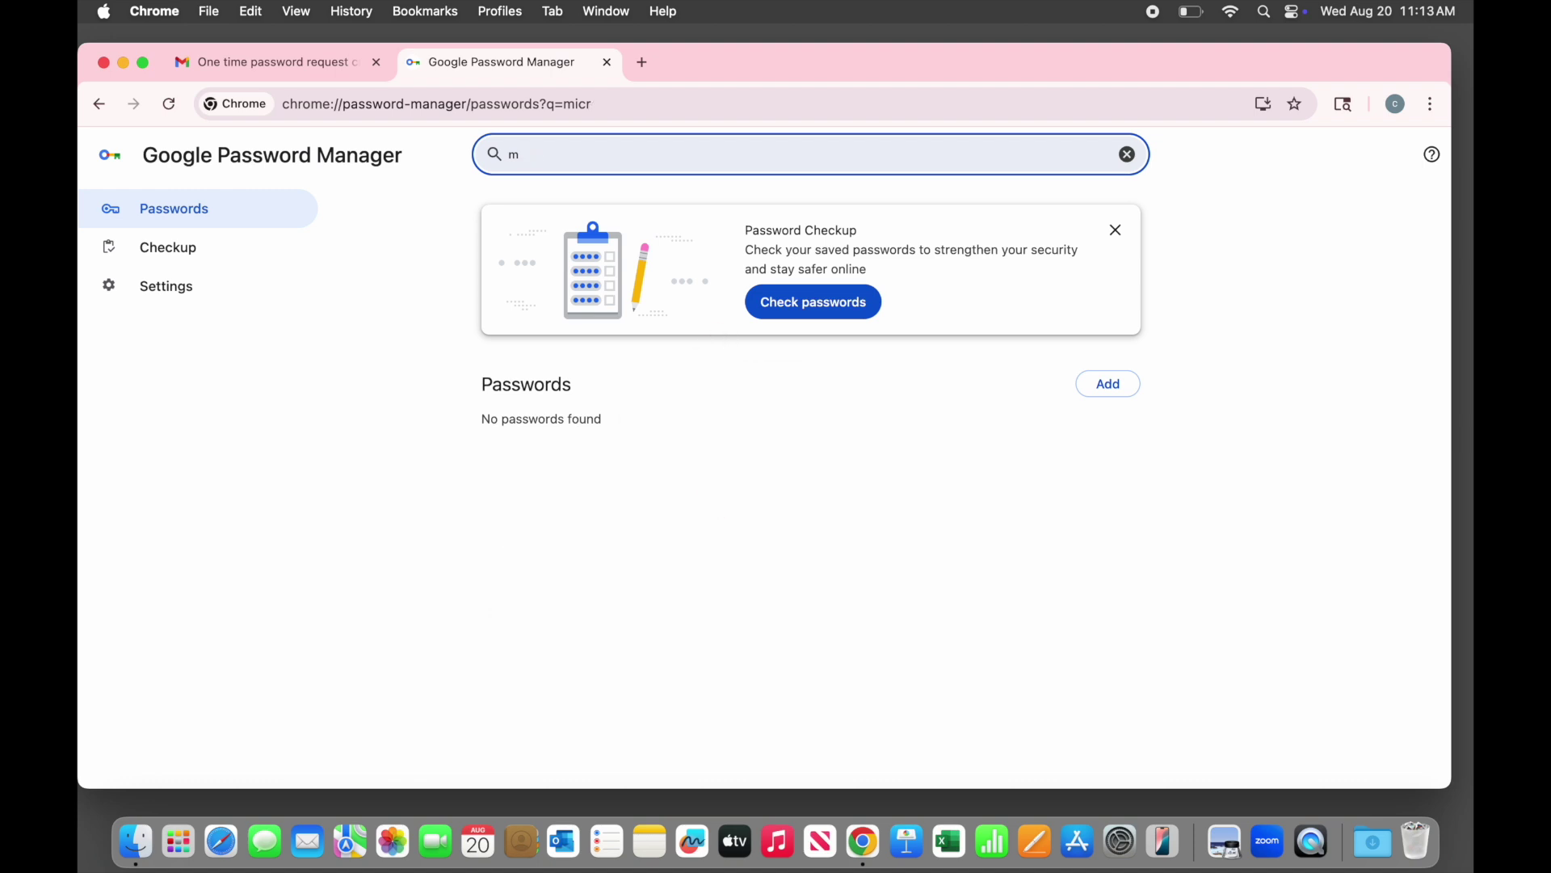
pyautogui.write('live')
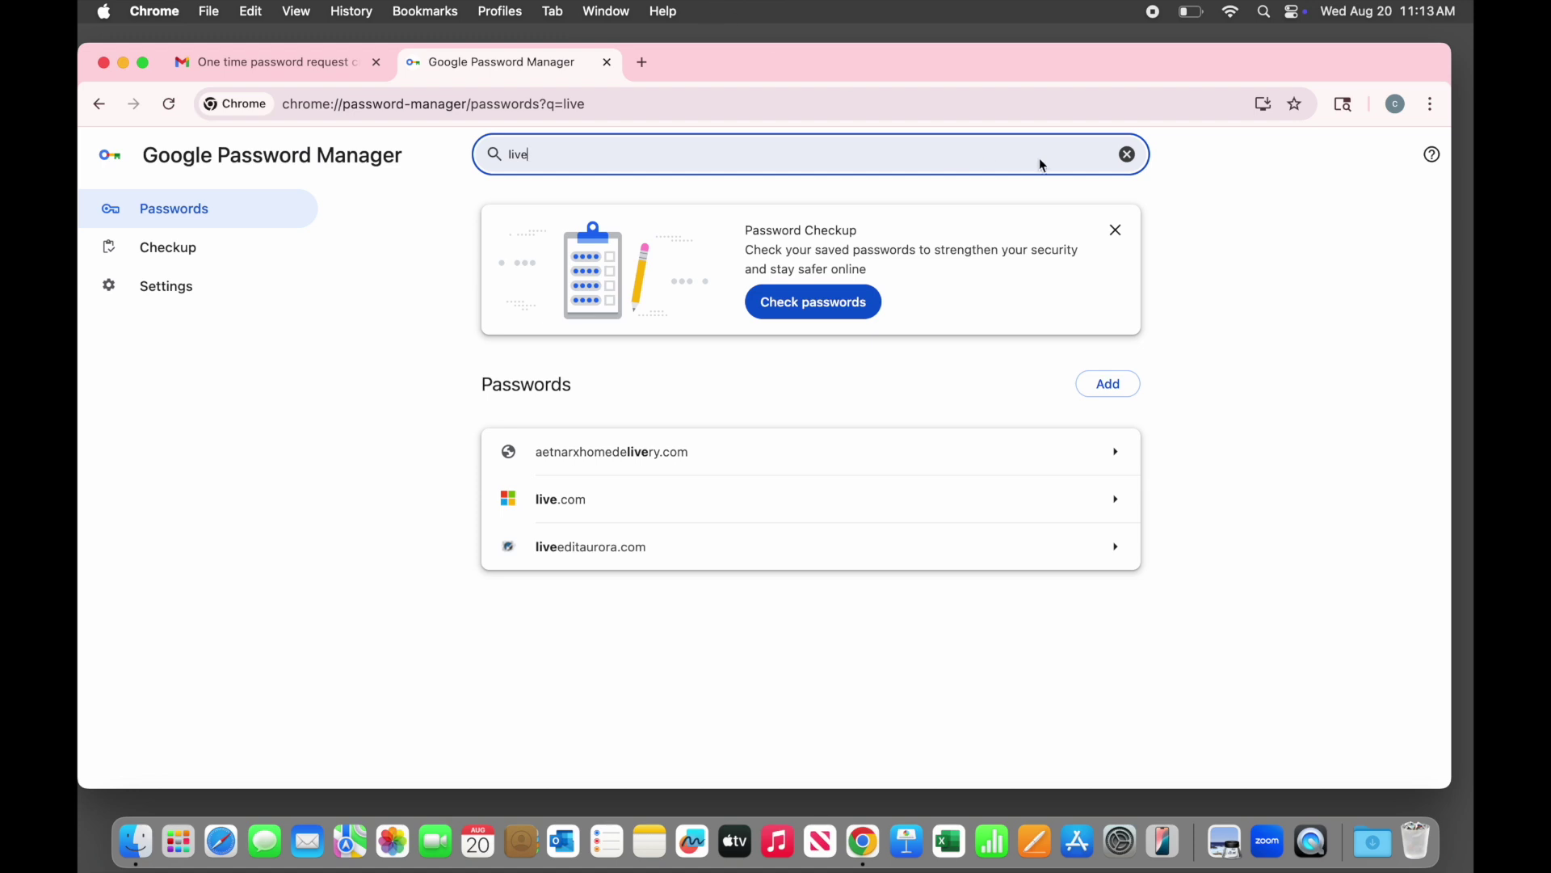
pyautogui.click(1131, 156)
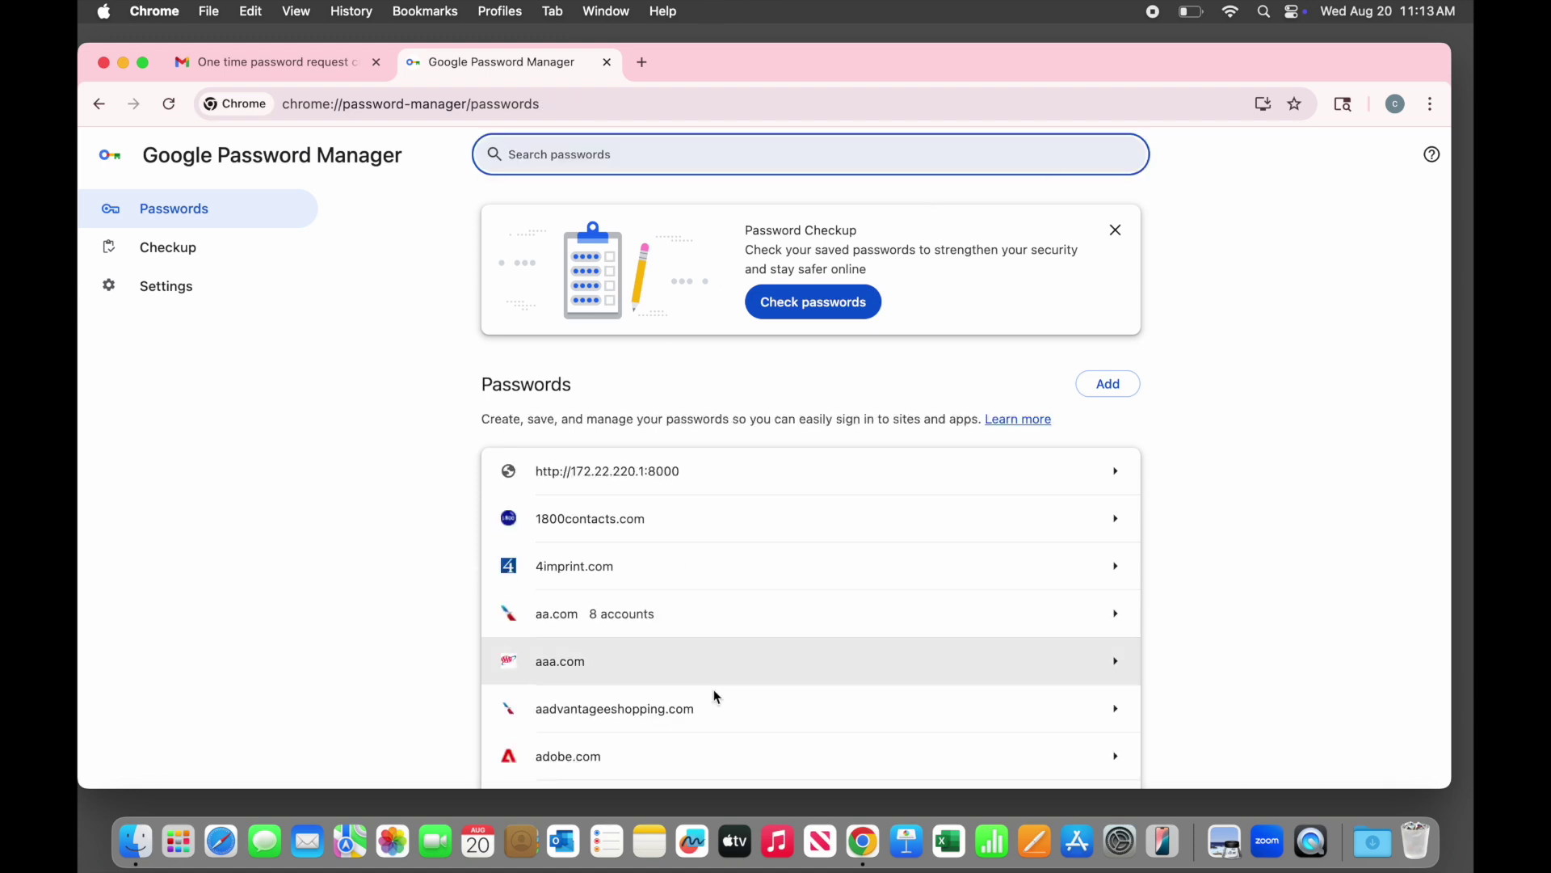
pyautogui.scroll(-5, 715, 696)
# Scroll the passwords list, then open Checkup, which flags 280 reused and 107 weak passwords
pyautogui.scroll(-5, 716, 696)
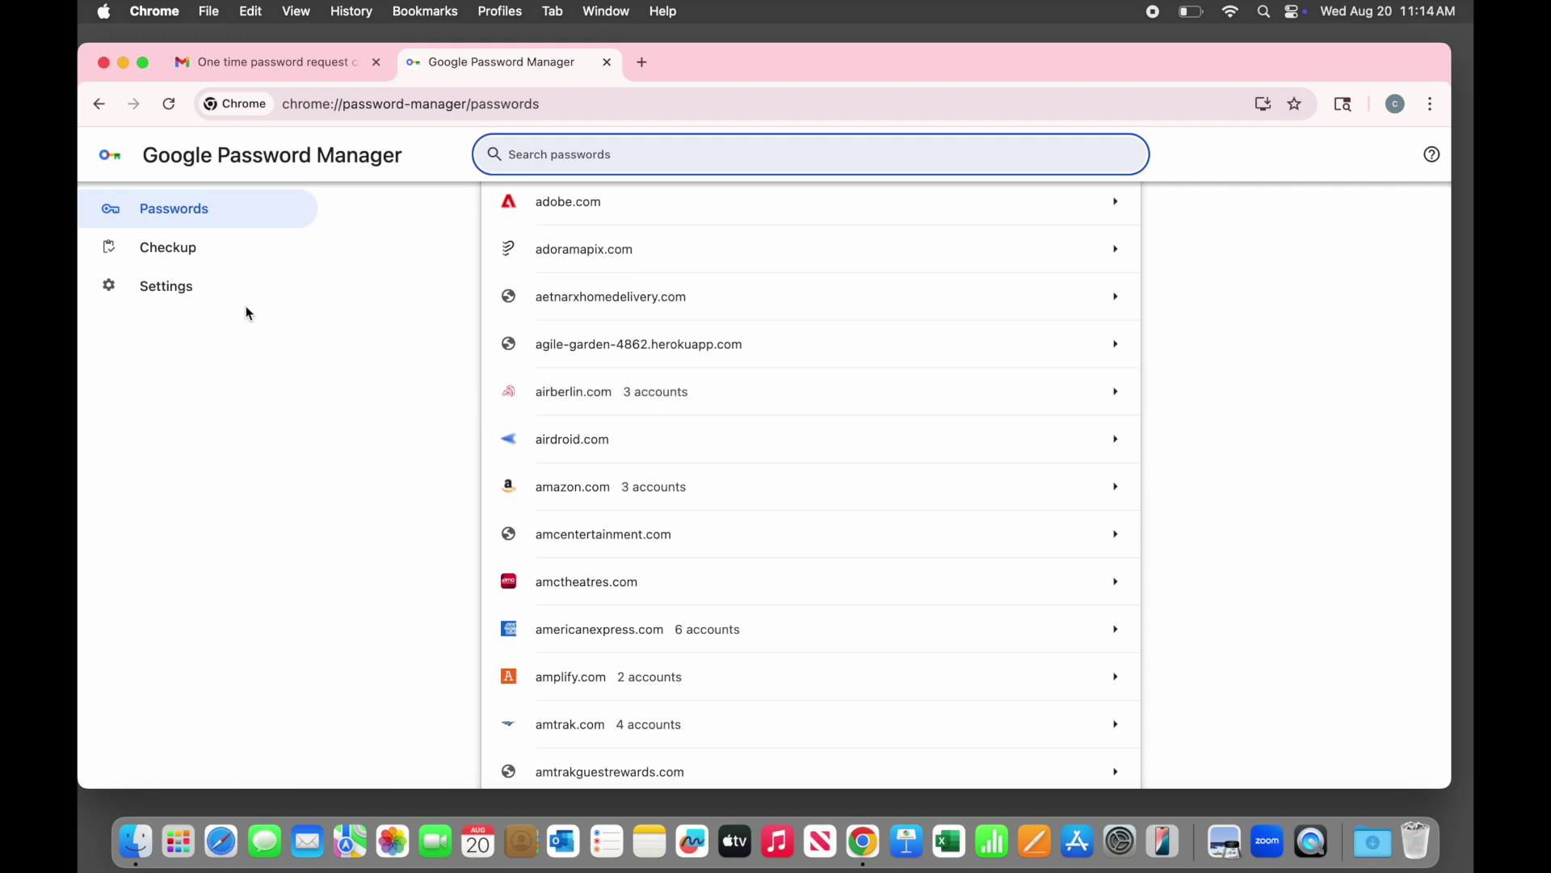
pyautogui.click(224, 256)
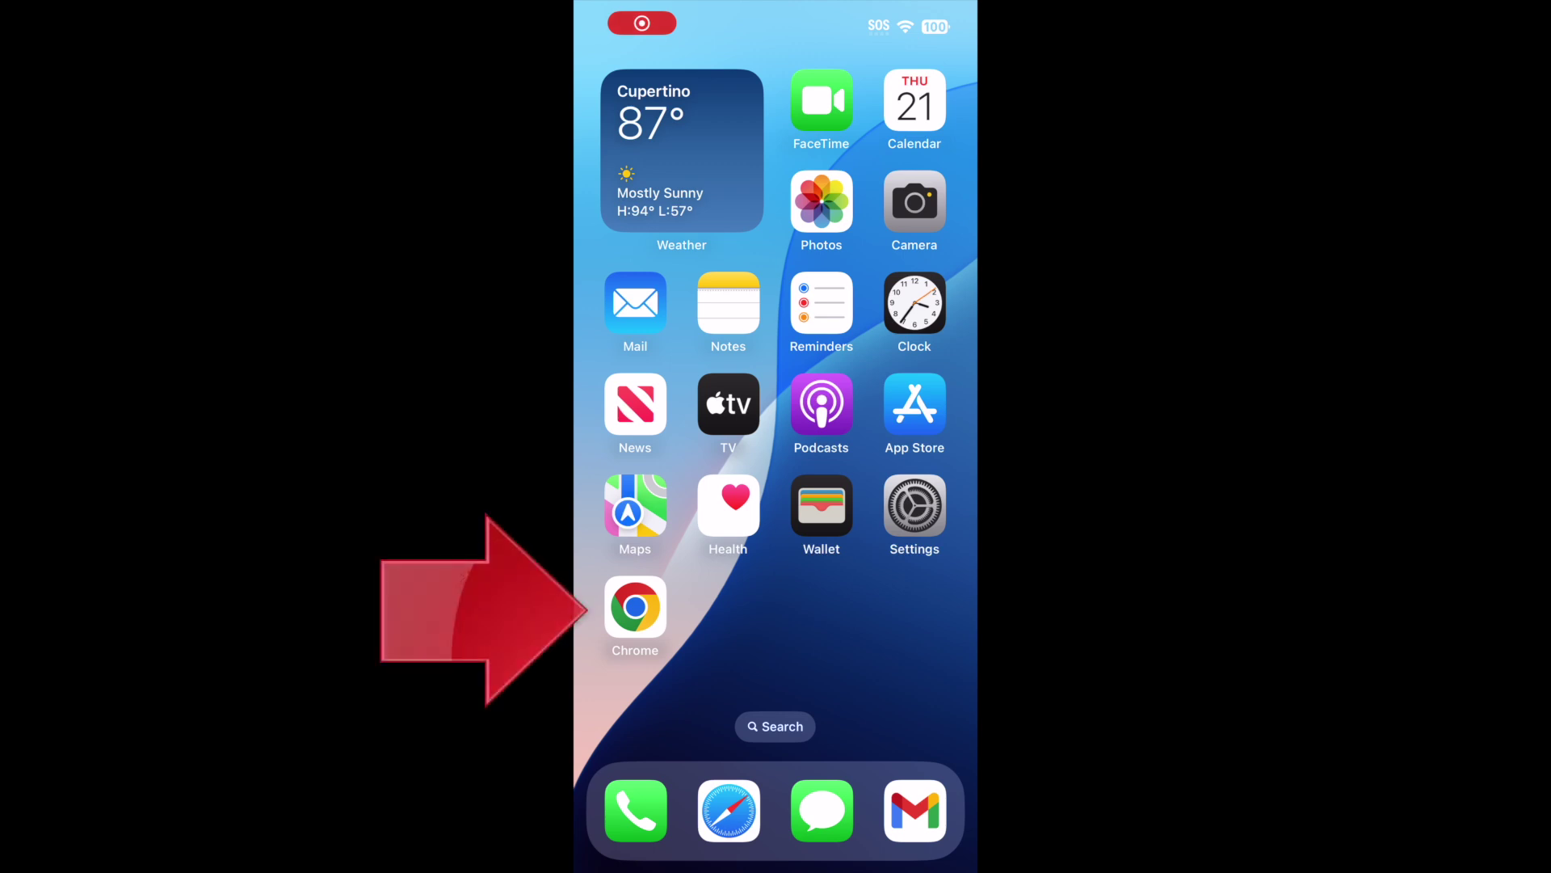
# On the iPhone, launch Chrome, check Settings, then open Password Manager from the ⋯ menu and scroll the synced logins
pyautogui.click(635, 606)
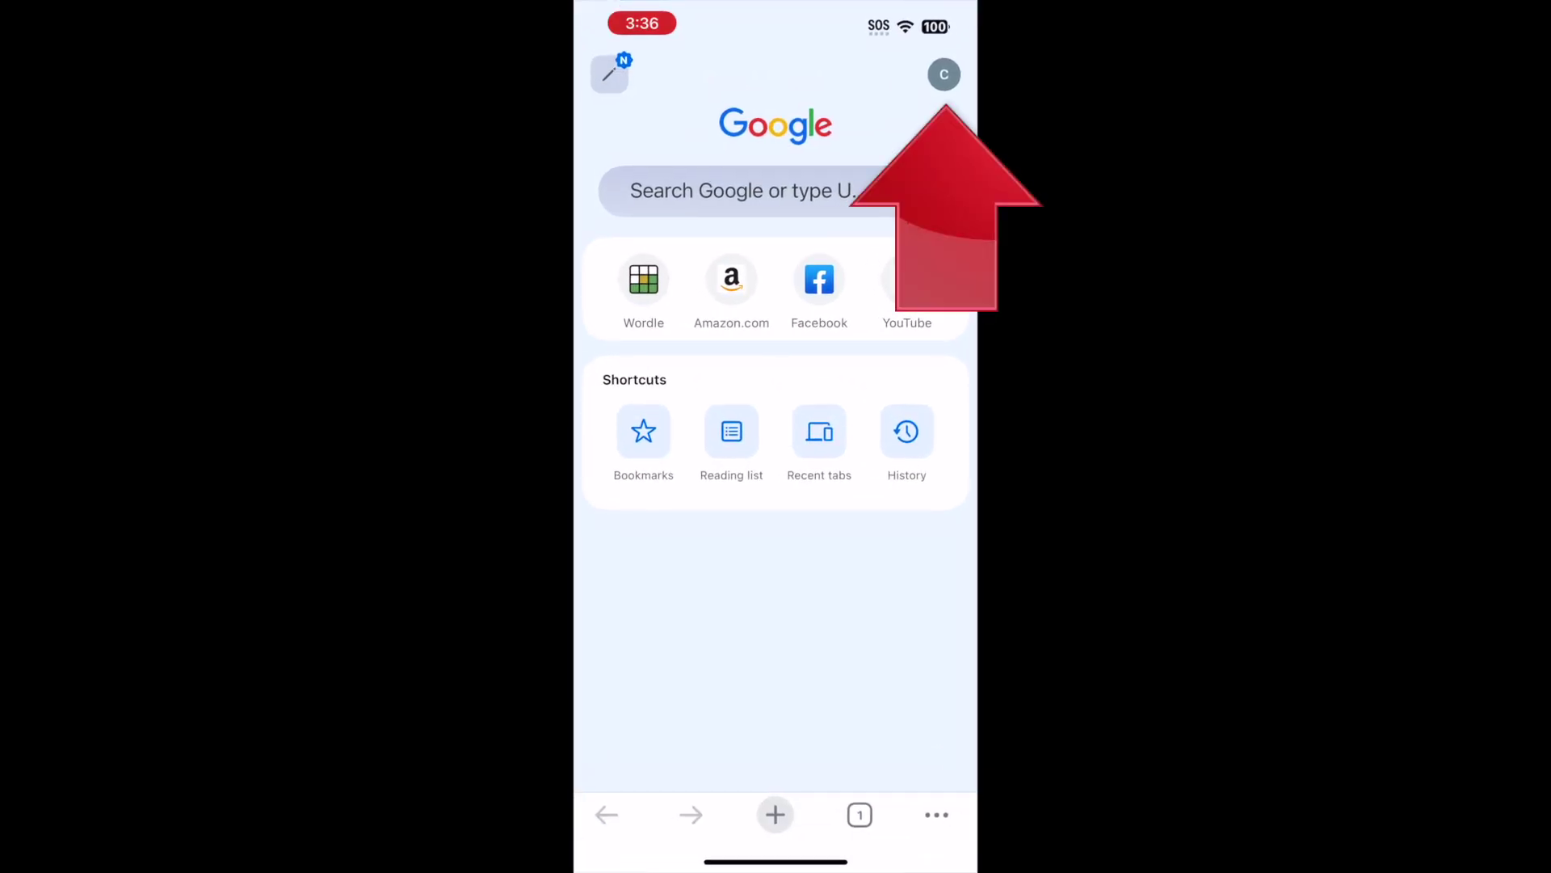
pyautogui.click(943, 75)
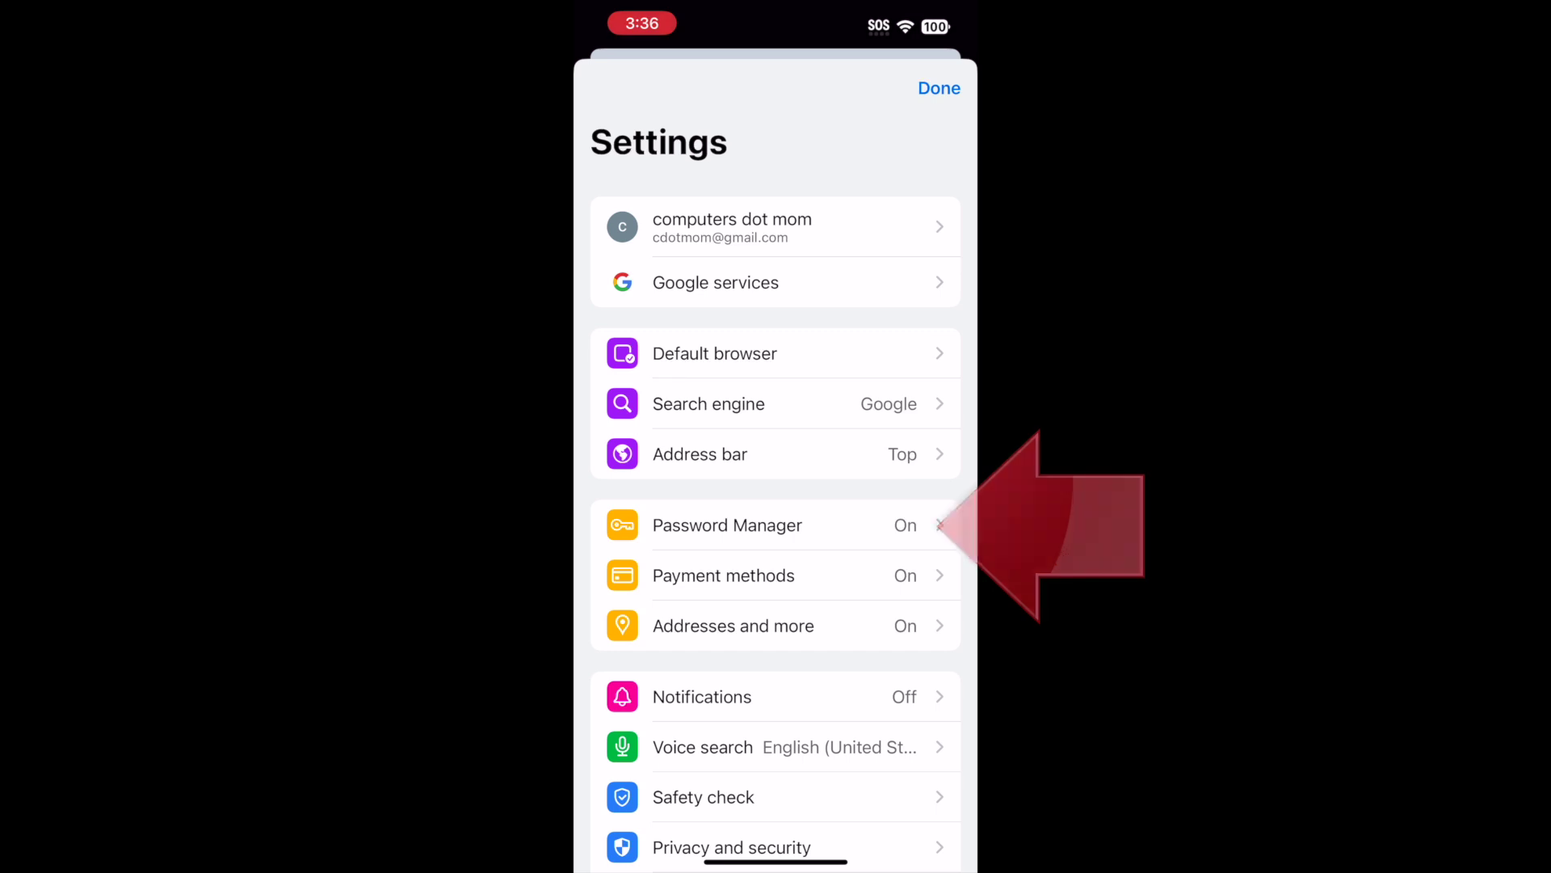
pyautogui.click(939, 88)
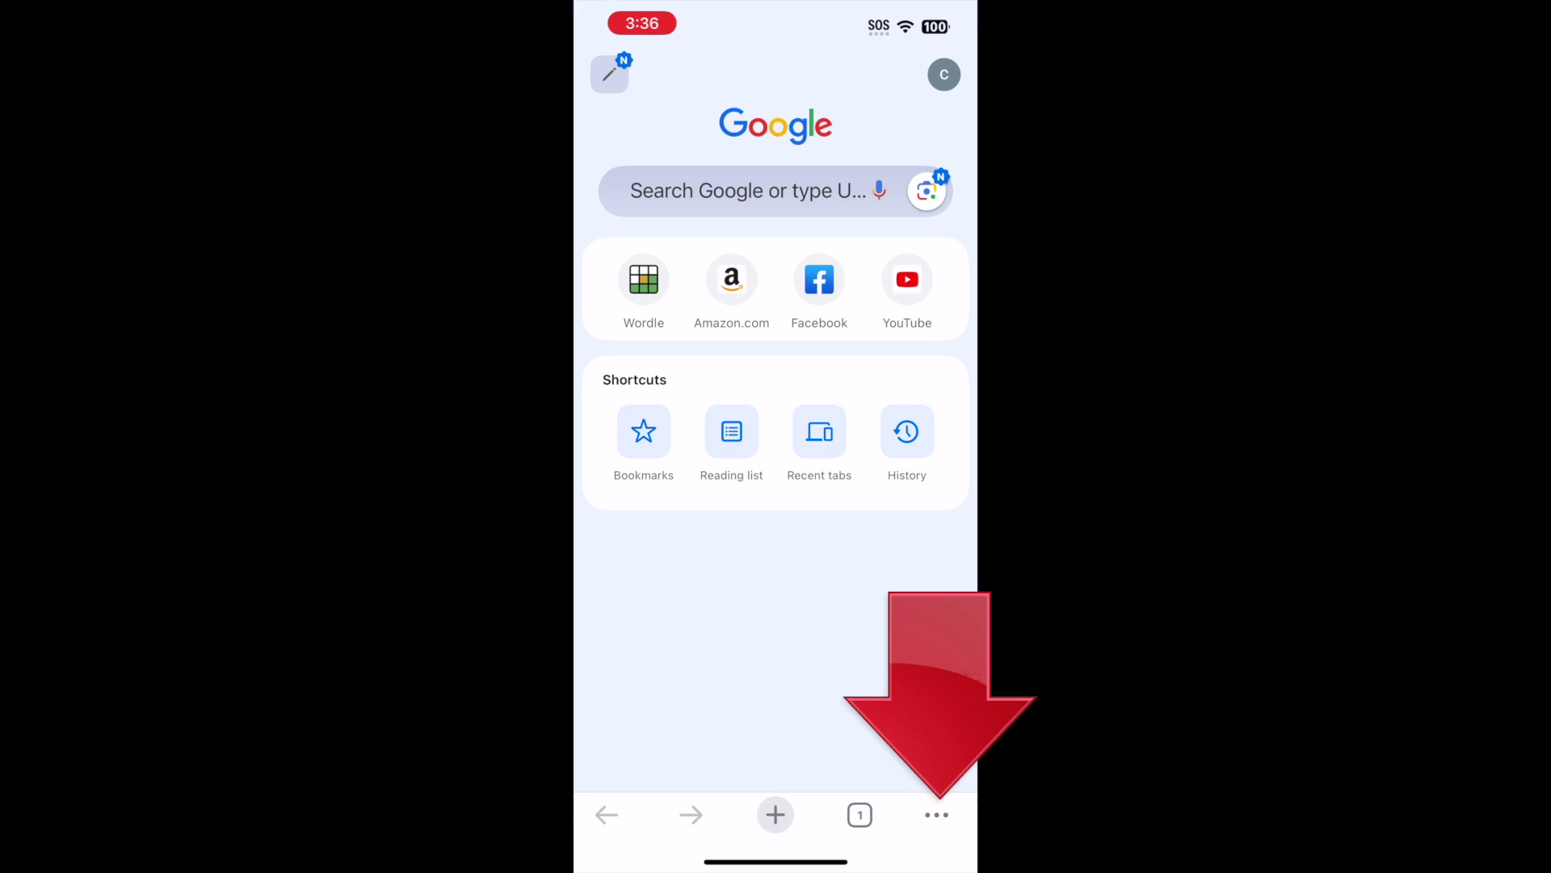
pyautogui.click(936, 815)
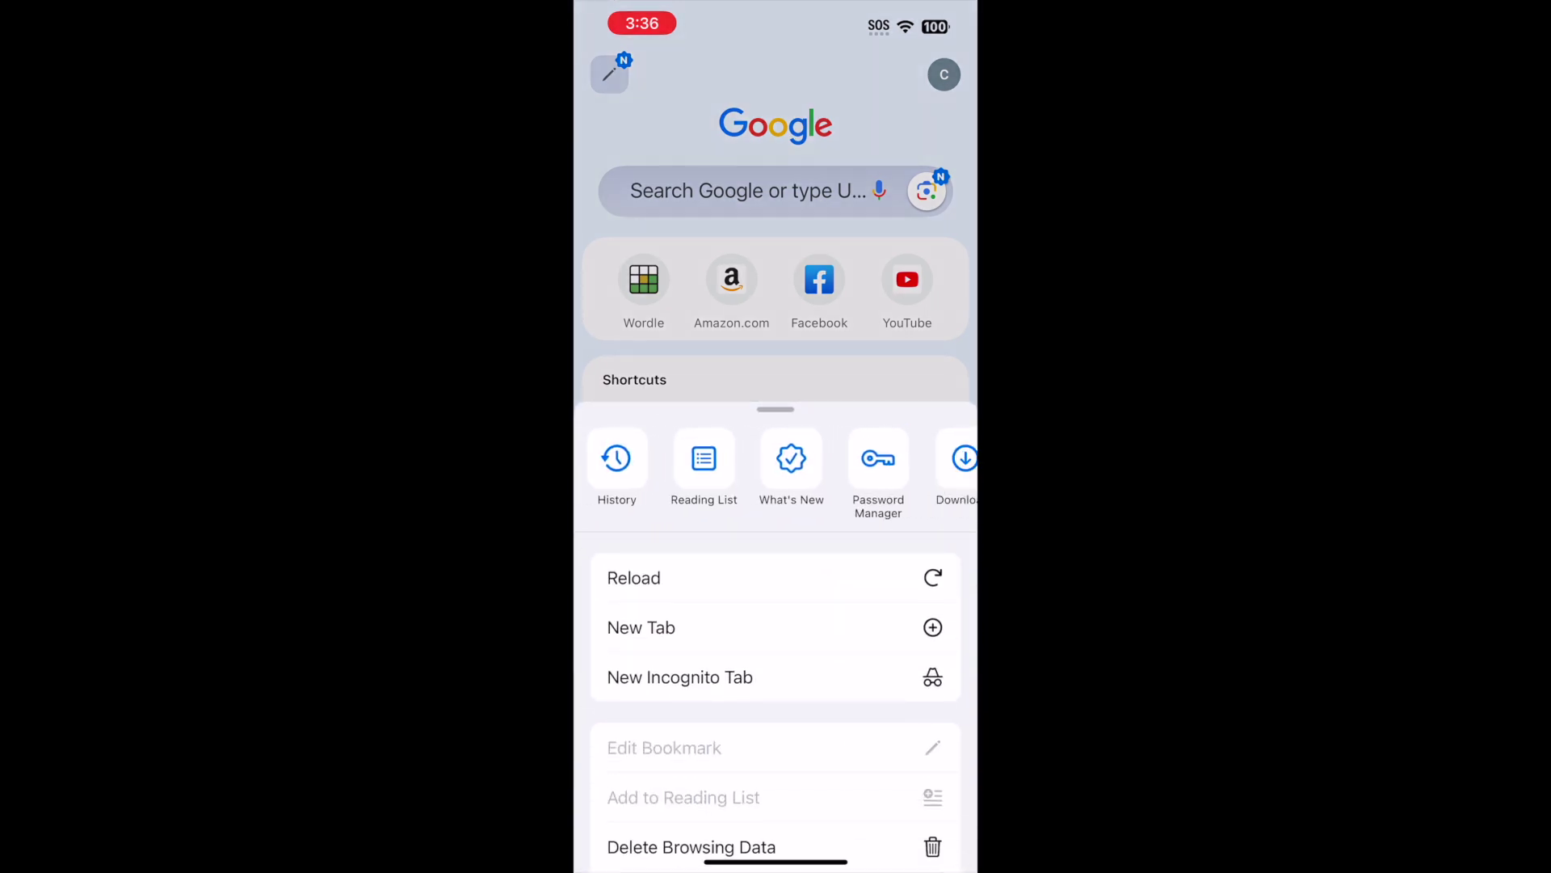
pyautogui.click(878, 464)
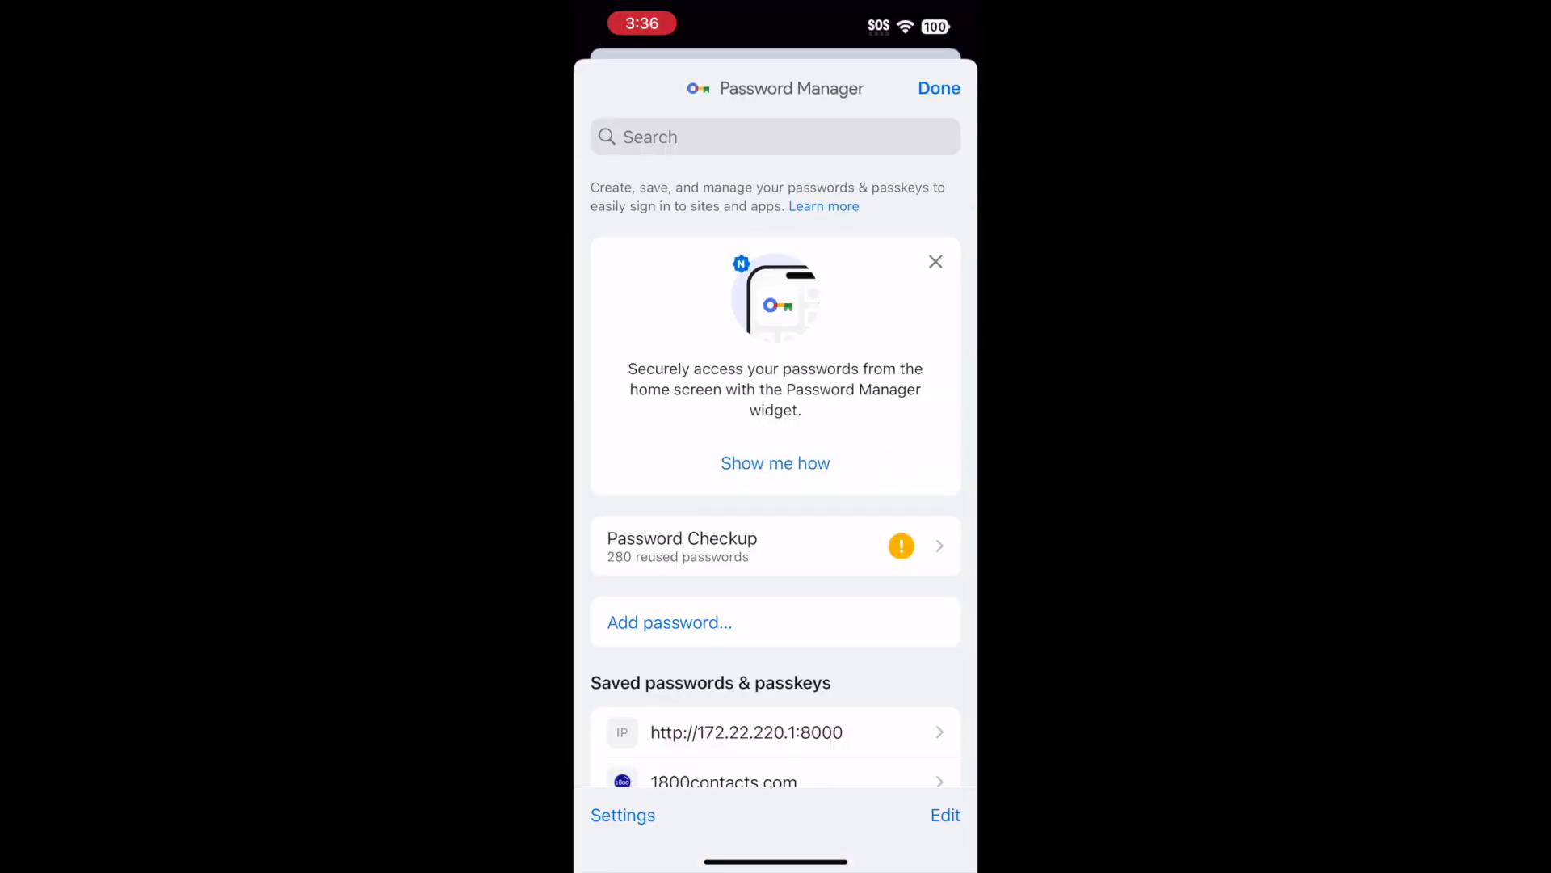
pyautogui.scroll(-10, 776, 485)
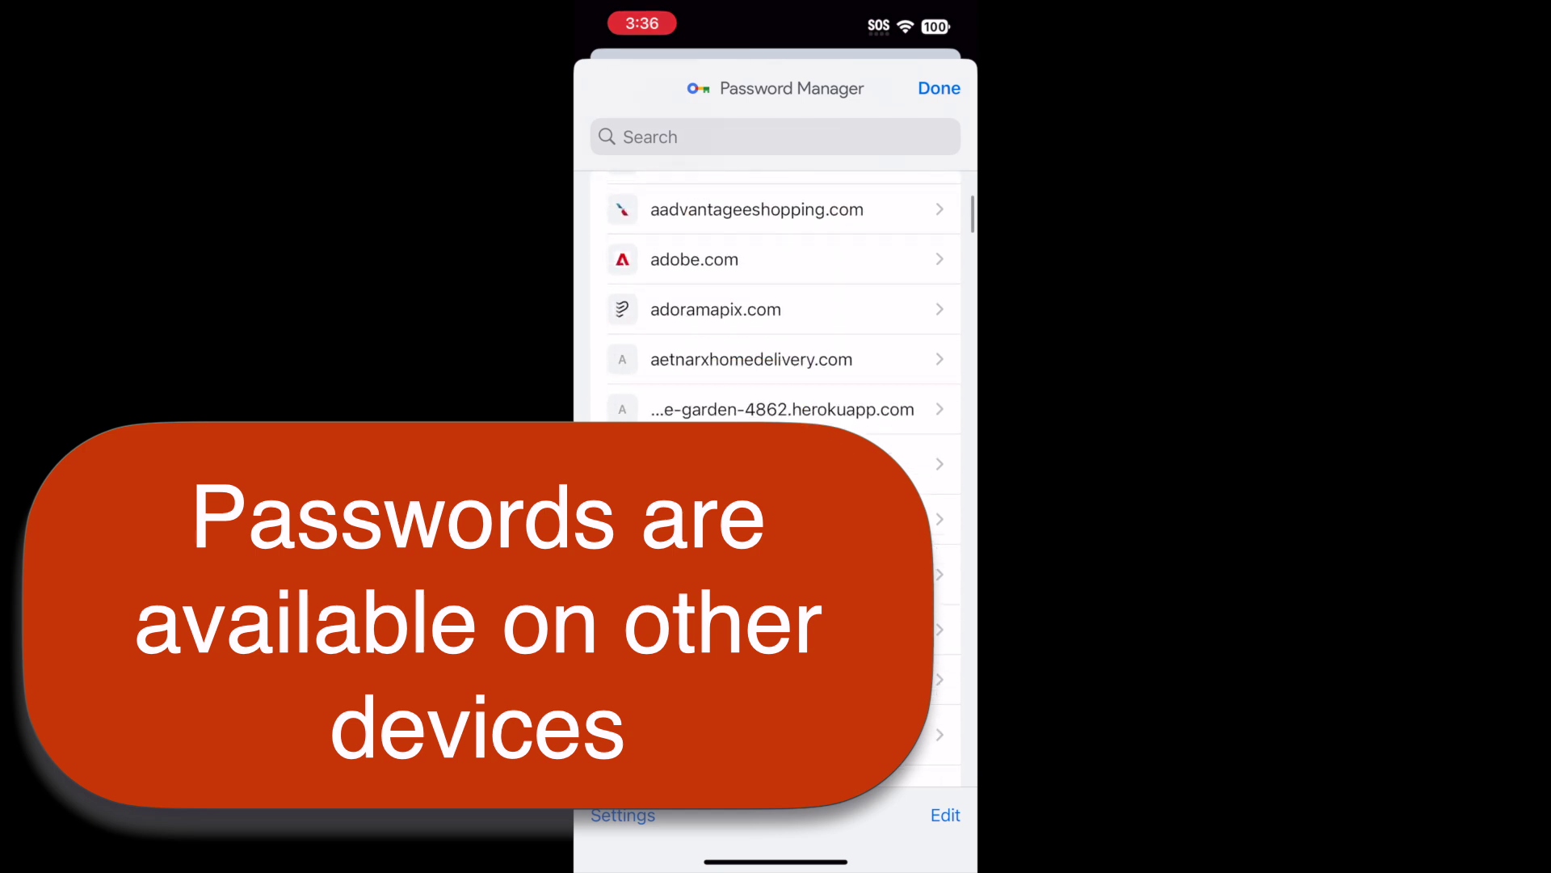